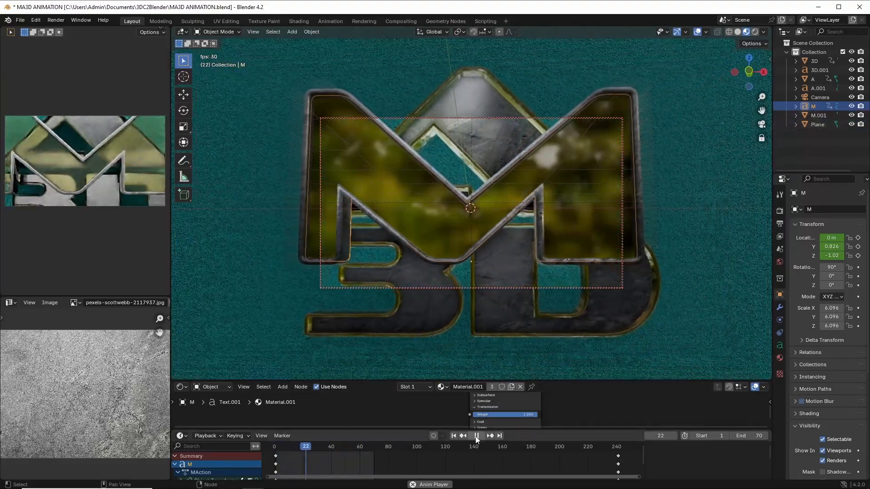
Pull the camera back to about X 0.121, Y -7.55, Z -0.79 at frame 3 and keyframe its location.
left_click(476, 437)
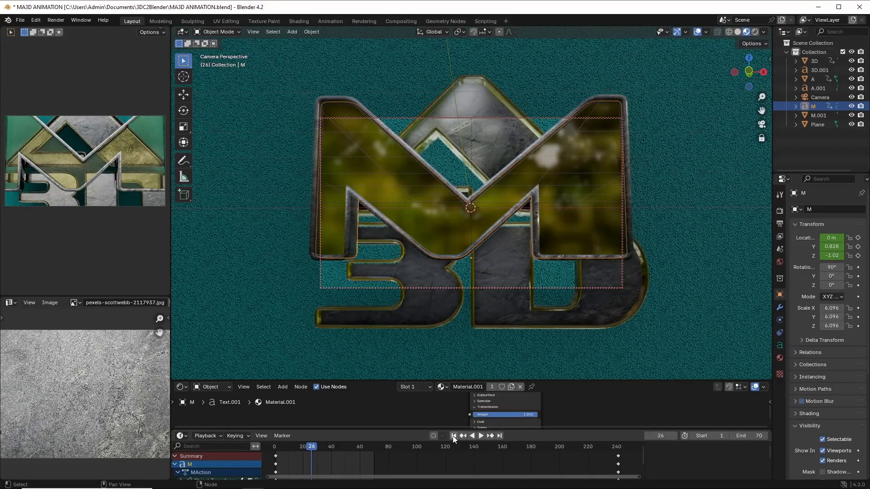
left_click(454, 436)
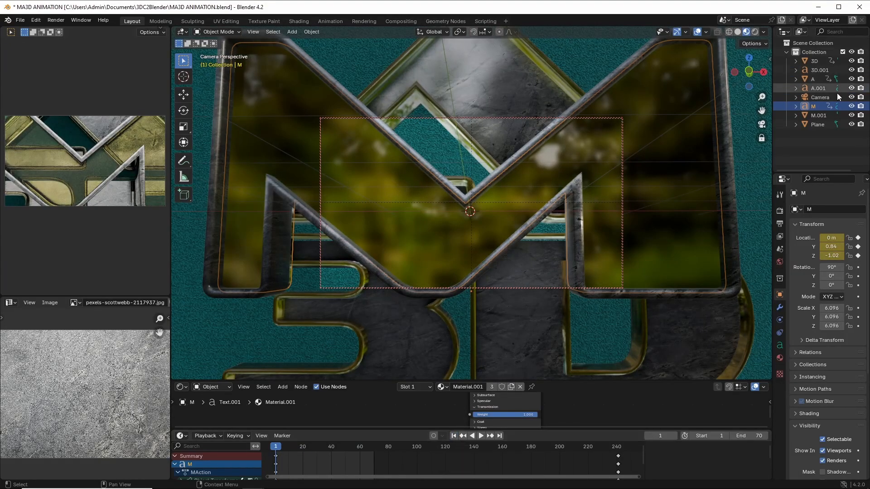
left_click(824, 96)
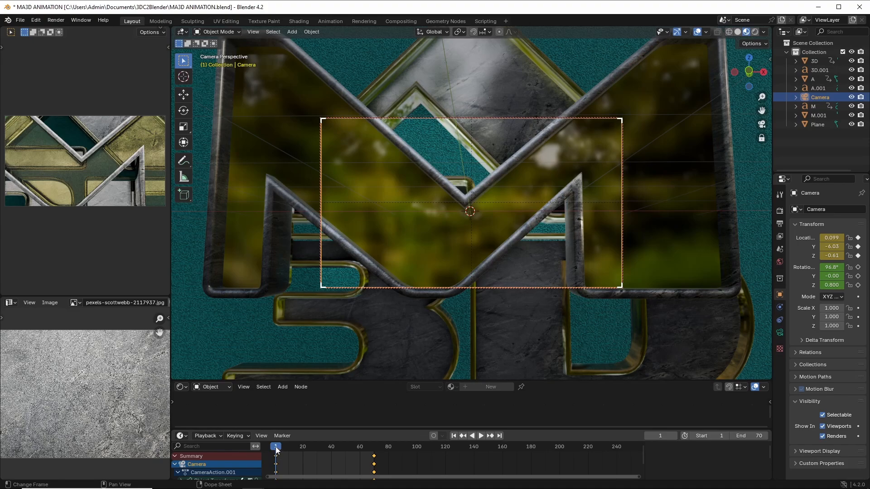
key("space")
key("space")
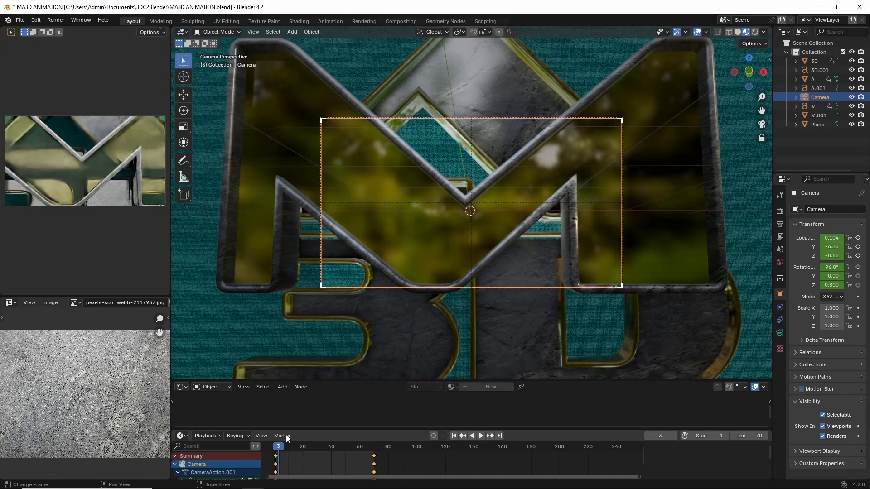
scroll(610, 190, "down", 4)
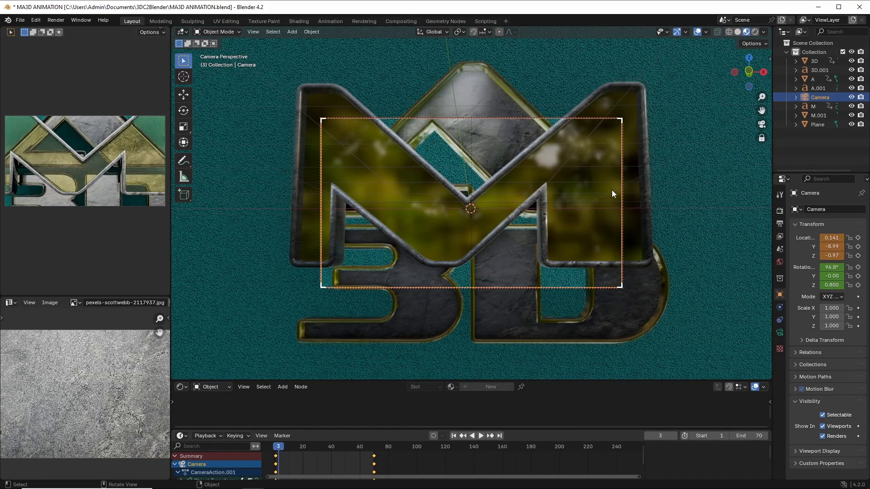
scroll(613, 189, "up", 2)
scroll(613, 190, "down", 2)
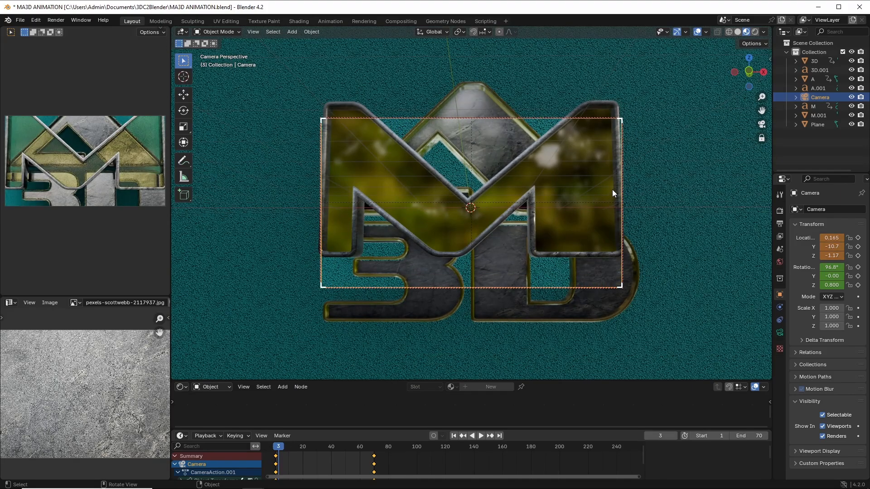
scroll(613, 190, "up", 2)
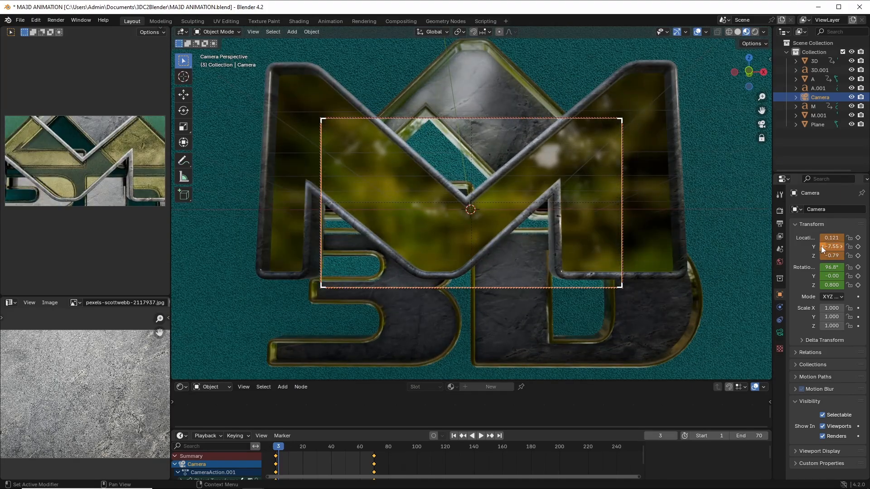
right_click(838, 240)
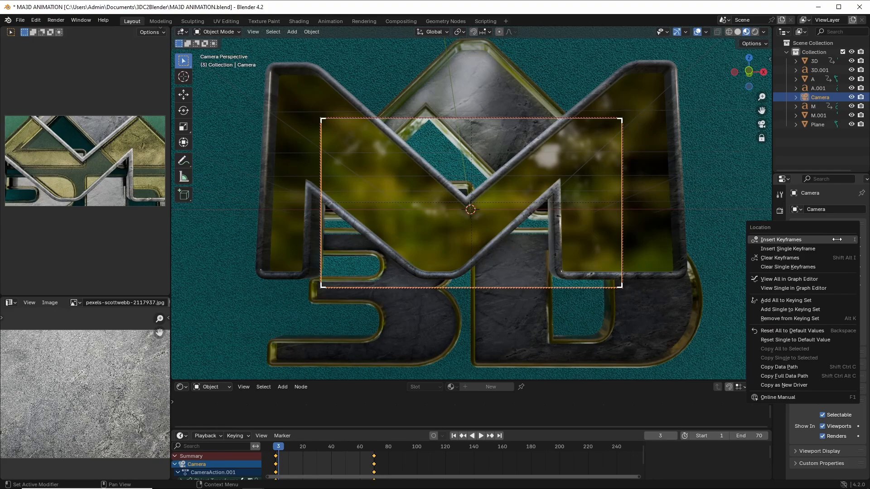
left_click(806, 240)
Scrub the timeline from frame 4 to about frame 59 to preview the camera animation.
left_click_drag(282, 450, 280, 449)
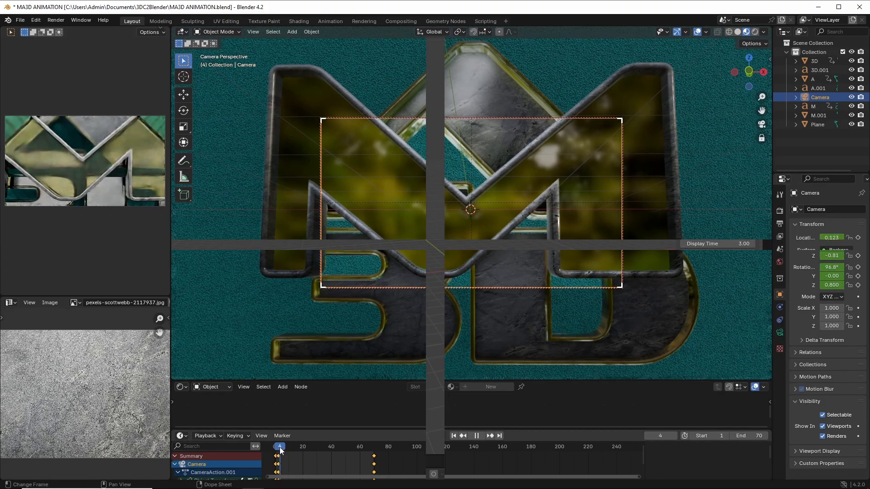
left_click_drag(281, 449, 306, 448)
left_click_drag(307, 447, 350, 448)
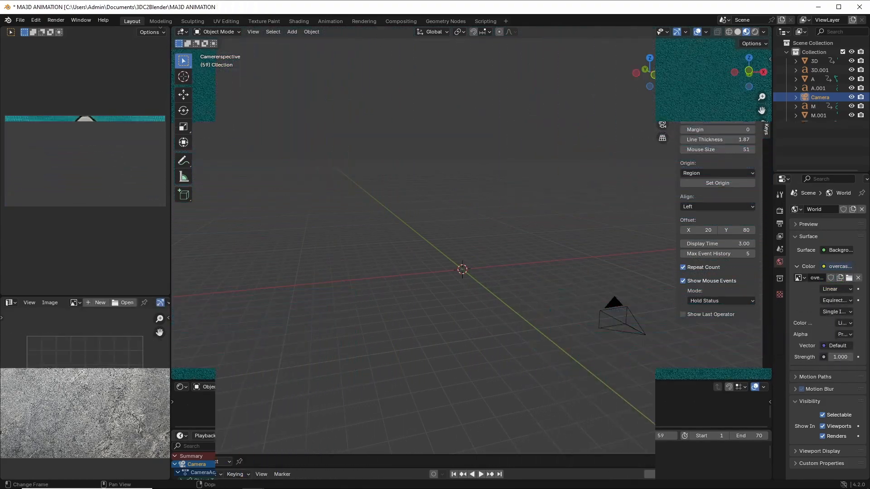
Hide the viewport sidebar in the new scene and add a text object at the world origin.
key("n")
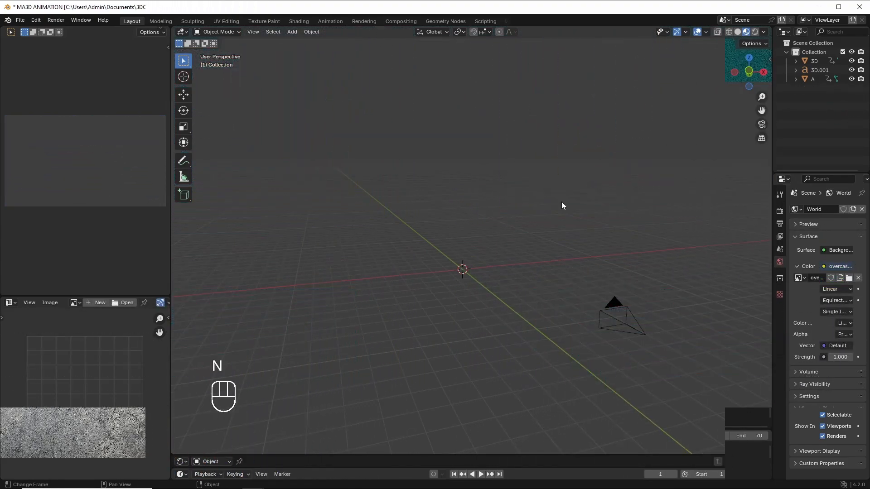
left_click(292, 32)
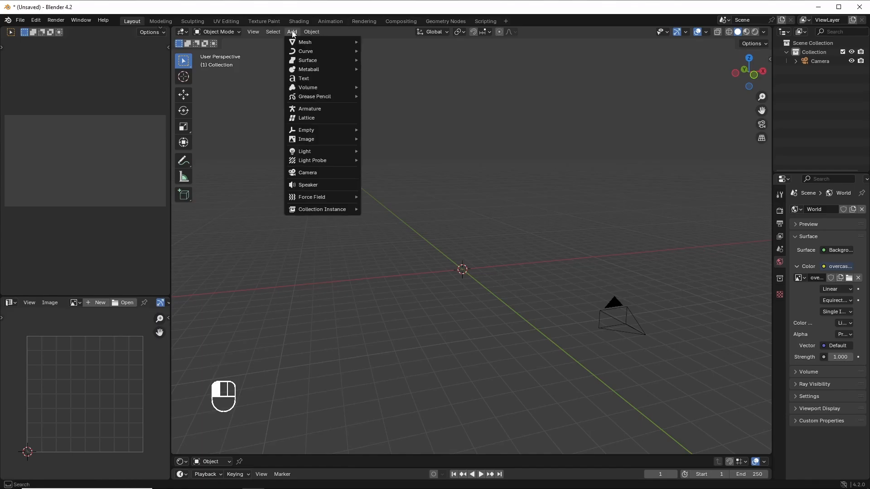
left_click(303, 81)
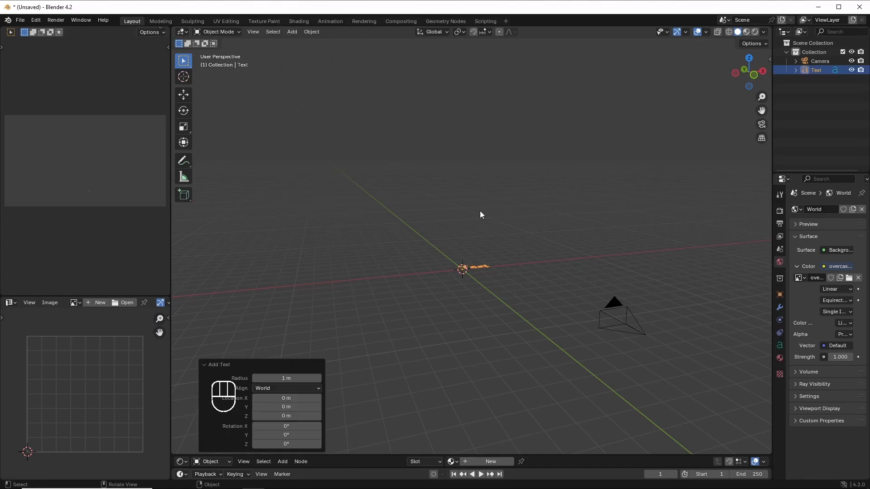
Rotate the text object 90° around the global X axis so that it stands upright.
key("r")
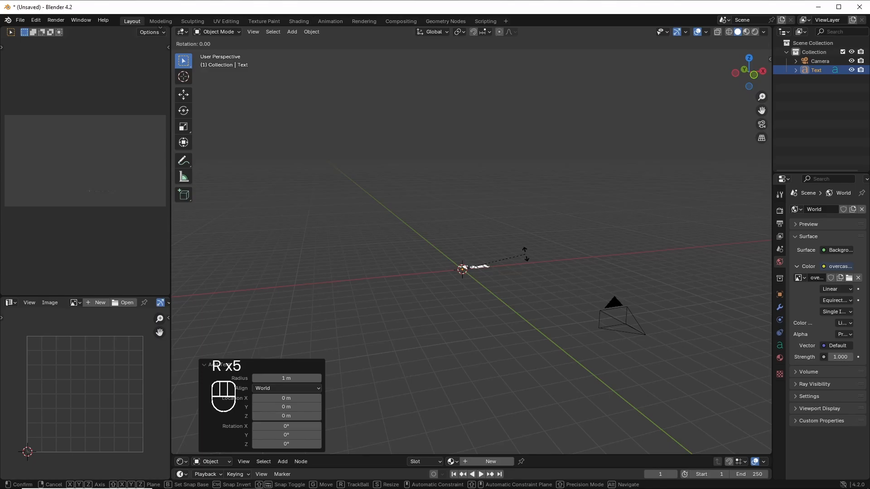
key("x")
key("x")
key("x")
key("x")
key("x")
key("x")
key("x")
key("x")
key("x")
key("x")
key("x")
key("x")
key("x")
key("x")
key("x")
key("x")
type("90")
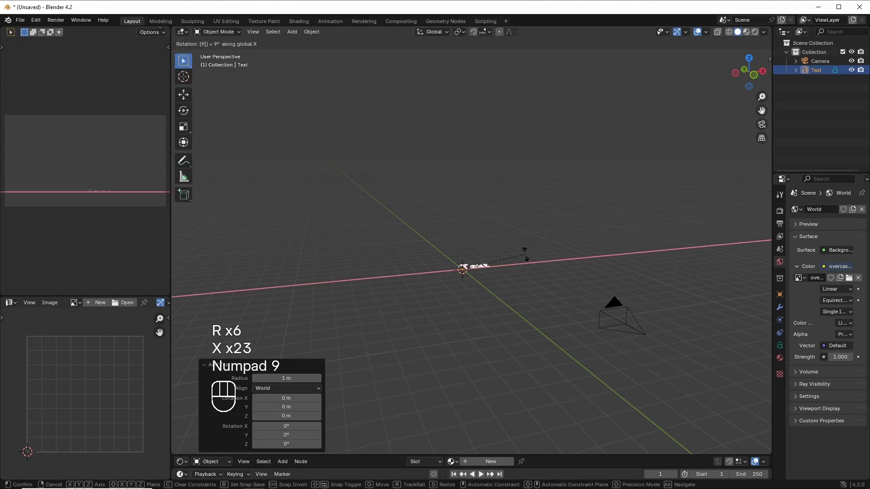
key("Return")
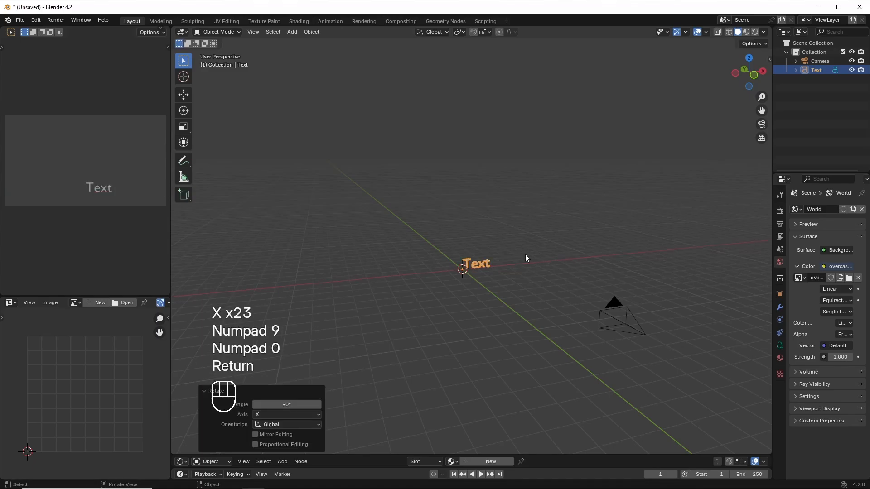
Set the text's horizontal paragraph alignment to Center.
scroll(519, 253, "up", 5)
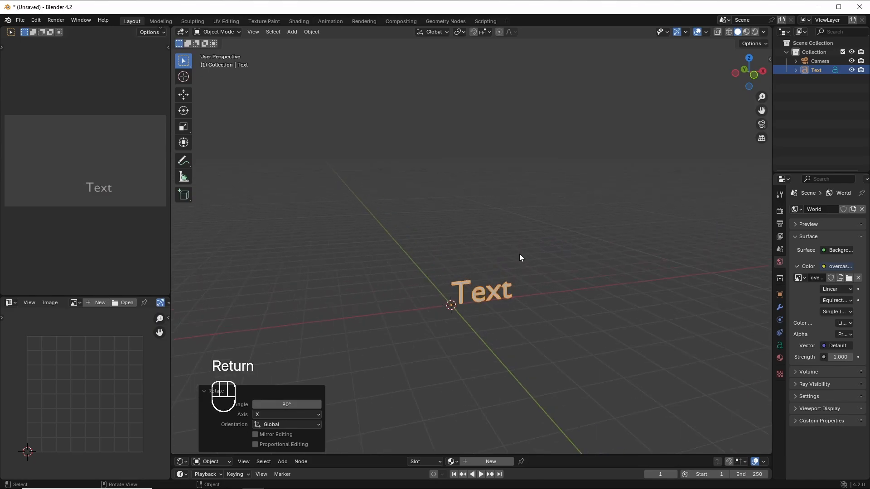
left_click(779, 345)
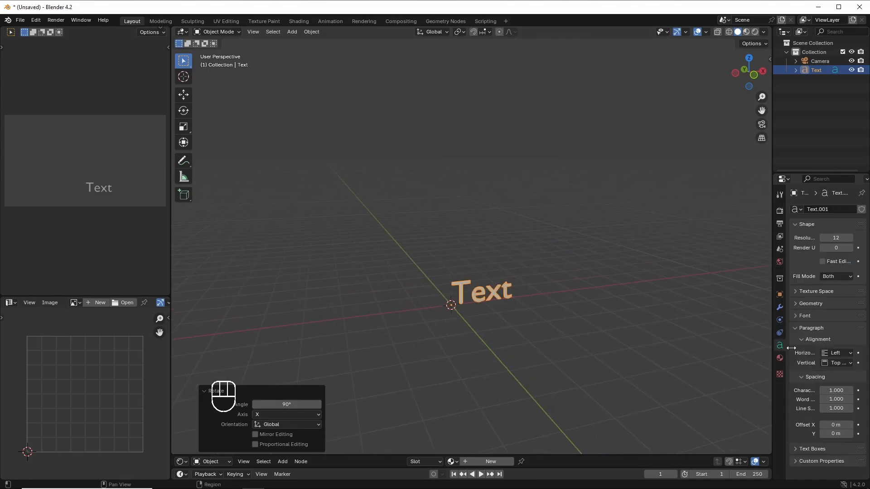
left_click(841, 354)
left_click(831, 373)
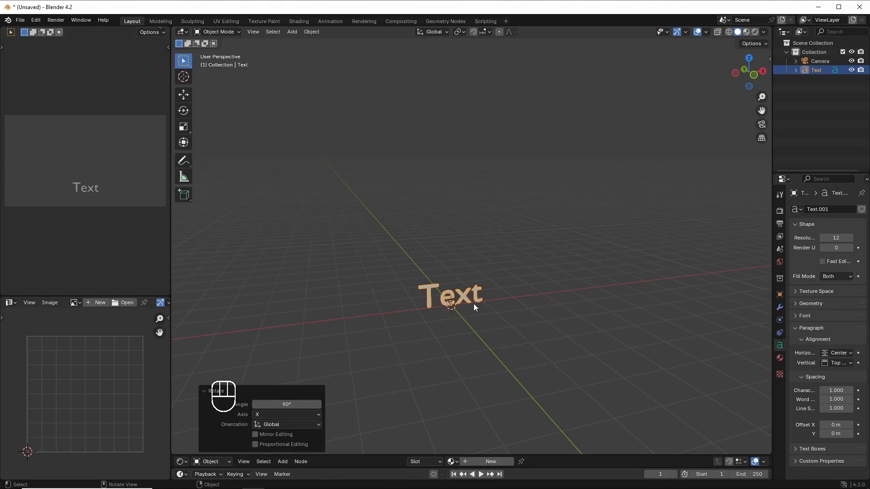
Replace the default text with the letter M and scale the object up by about 4.05.
key("Tab")
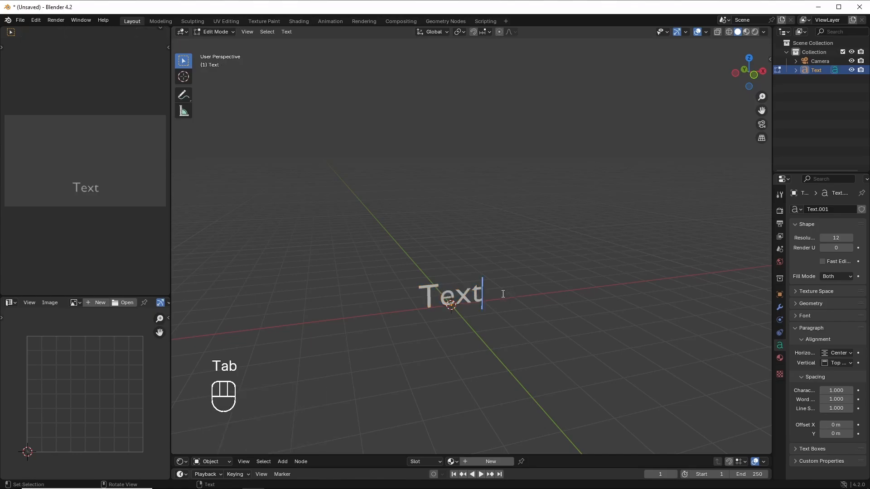
key("BackSpace")
key("BackSpace")
key("BackSpace")
key("BackSpace")
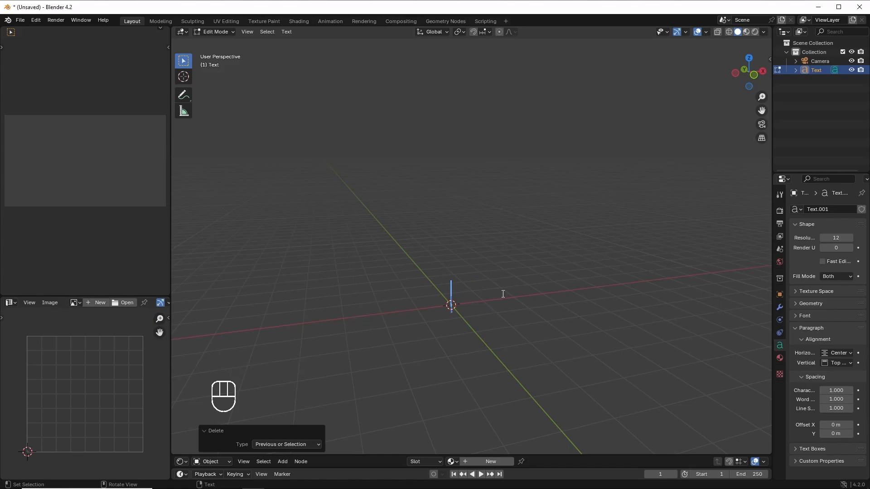
type("M")
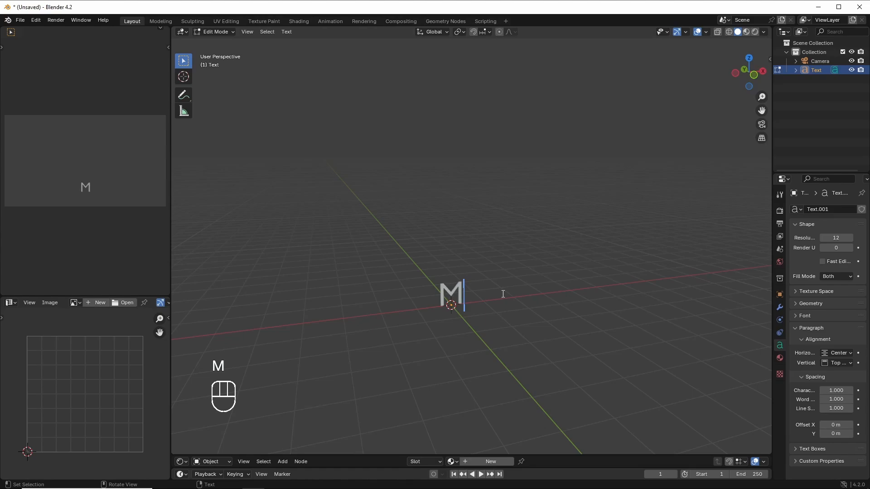
key("Tab")
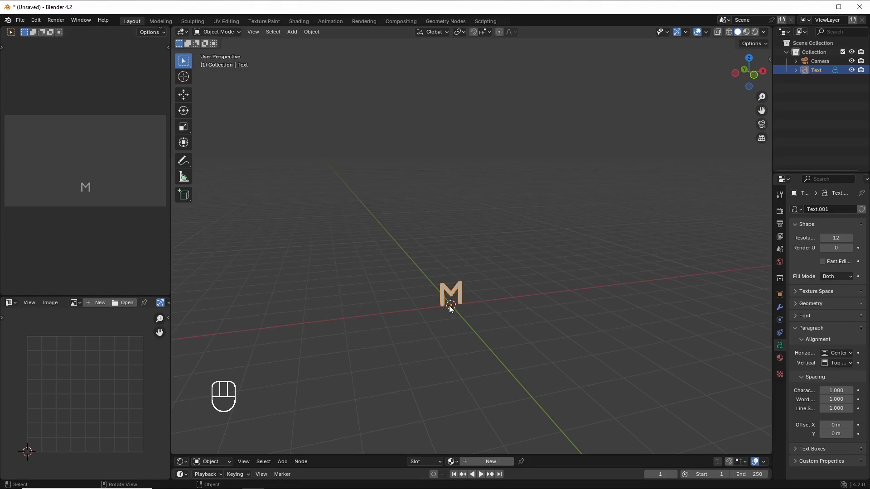
key("s")
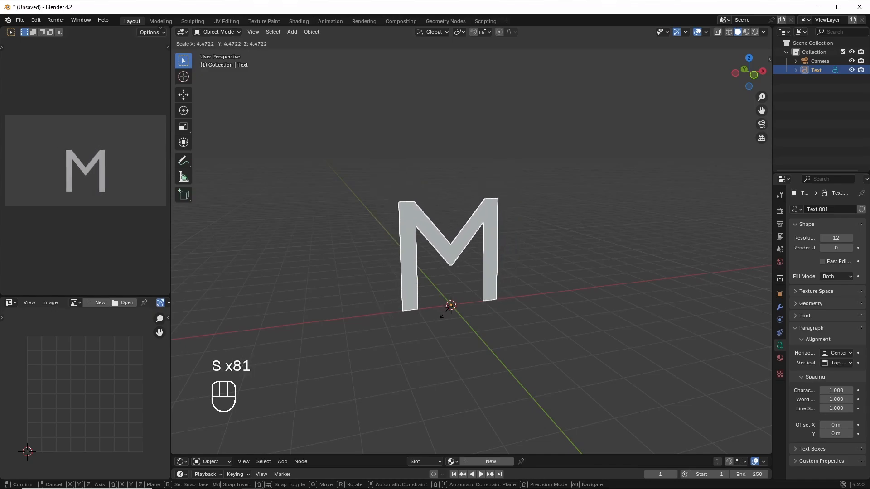
left_click(445, 312)
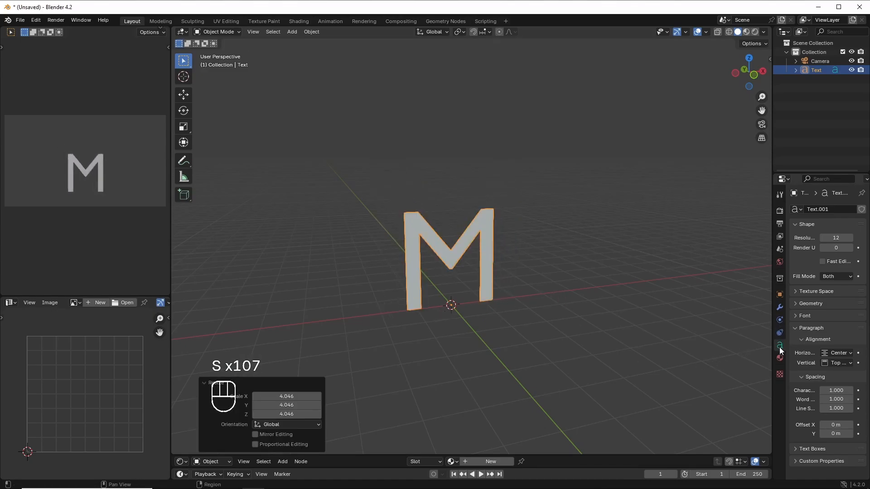
Load Sofachrome Regular from the sofachrome folder in Documents\fonts as the M's regular font.
left_click(793, 316)
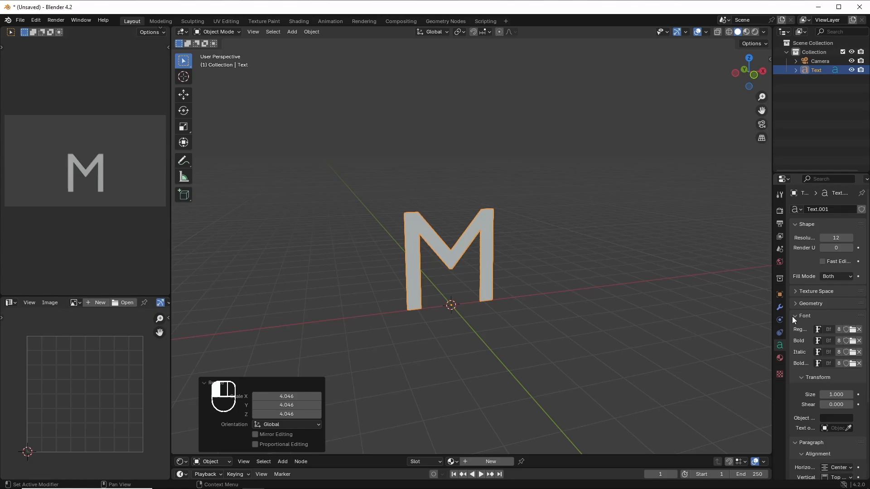
left_click(847, 330)
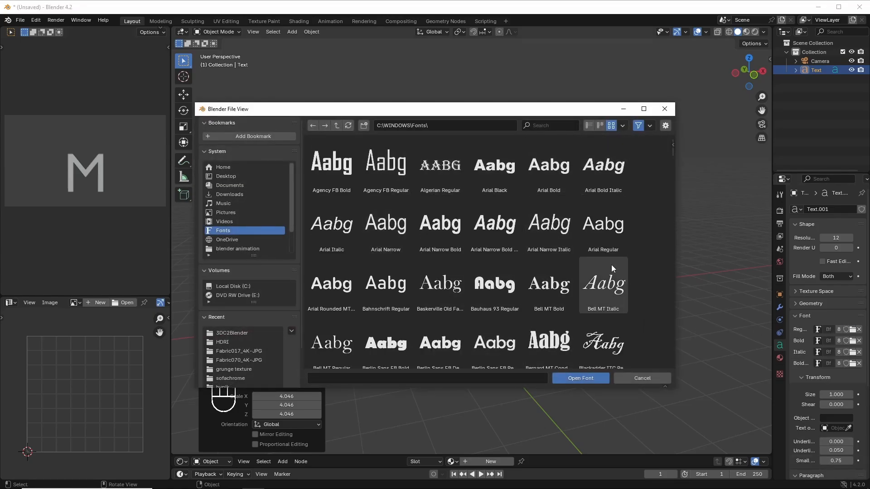
left_click(232, 185)
left_click(445, 293)
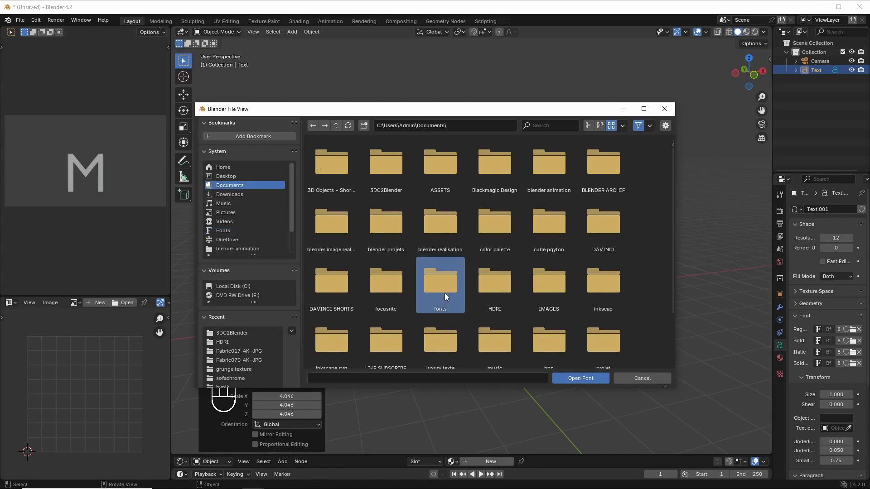
left_click(445, 293)
left_click(439, 230)
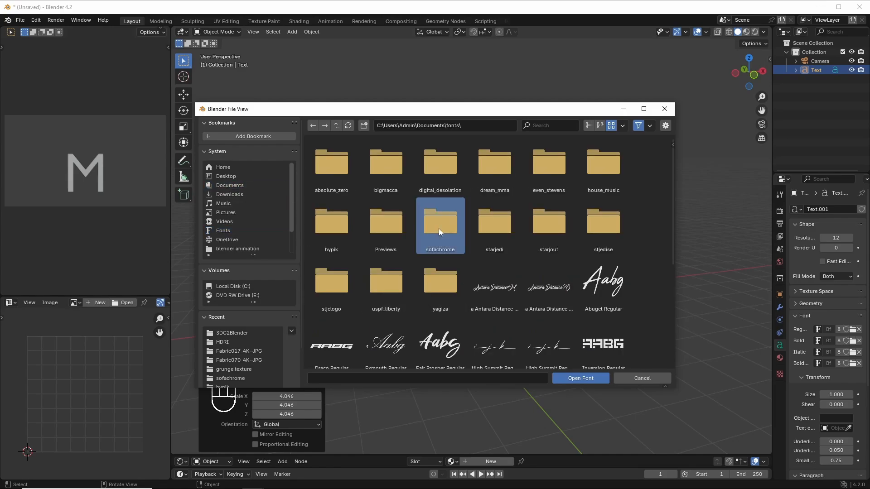
left_click(439, 229)
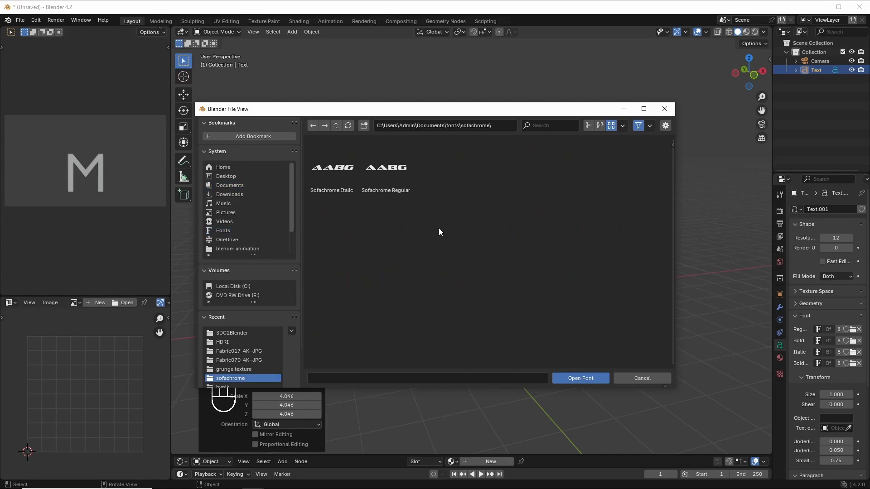
left_click(385, 169)
left_click(578, 378)
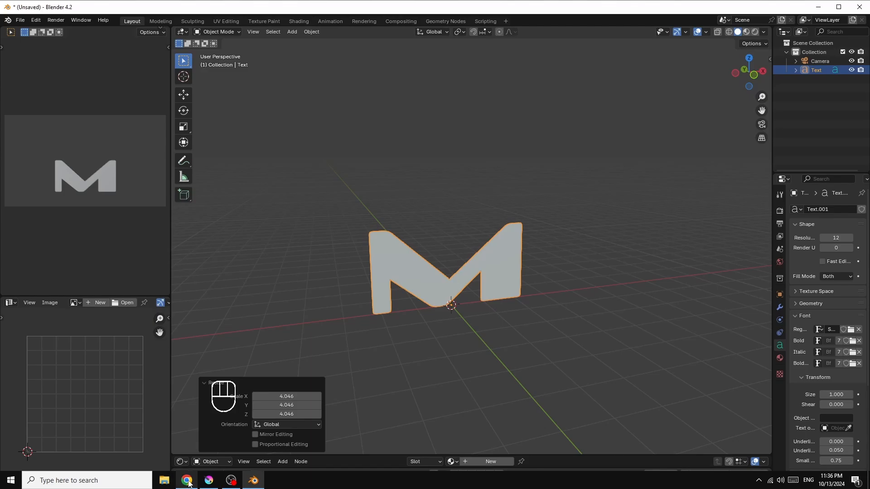
Switch to Chrome and view the Sofachrome font's download page on dafont.com.
left_click(188, 482)
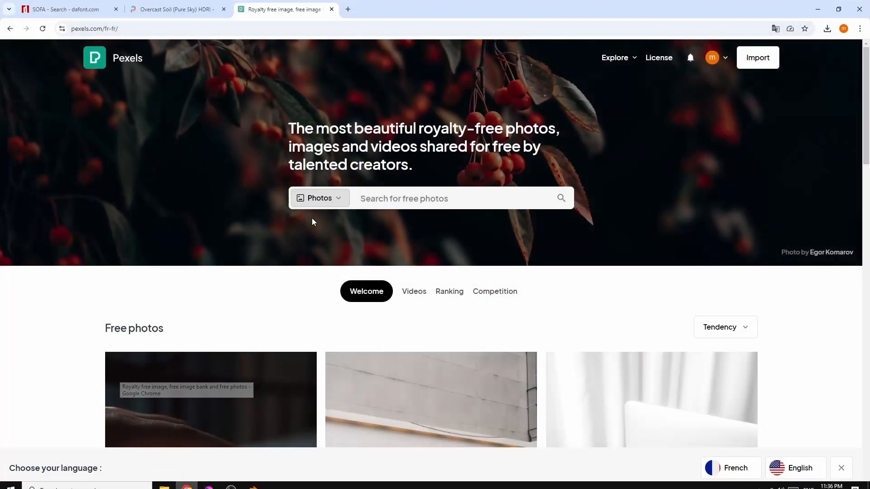
key("ctrl+1")
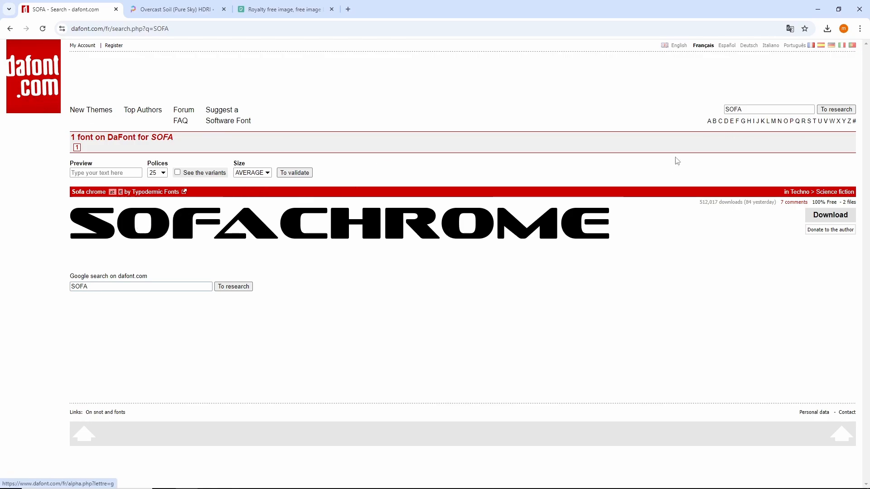
Switch back to Blender and set the M text's geometry Extrude to 0.05 m.
mouse_move(216, 484)
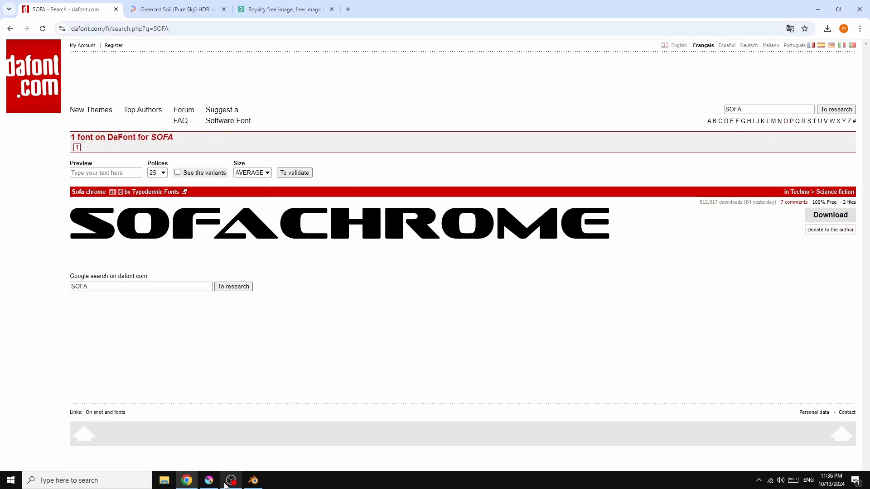
left_click(253, 481)
left_click(793, 304)
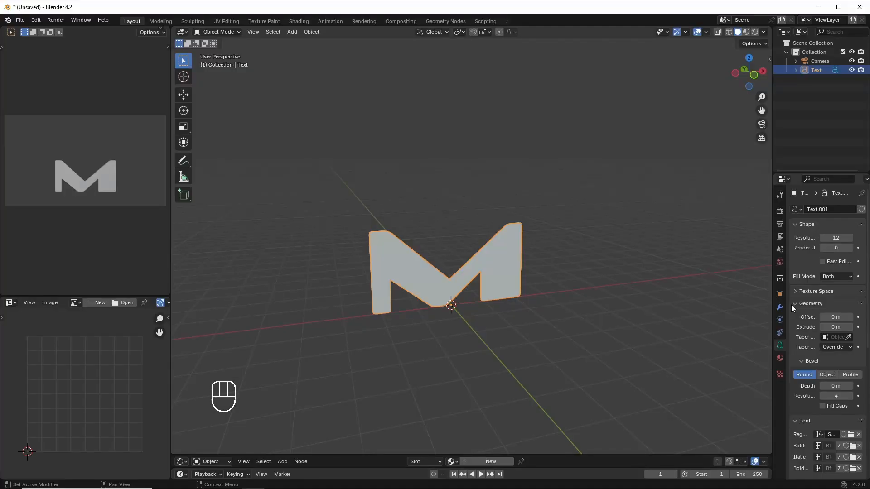
left_click(851, 327)
left_click(850, 327)
left_click(851, 328)
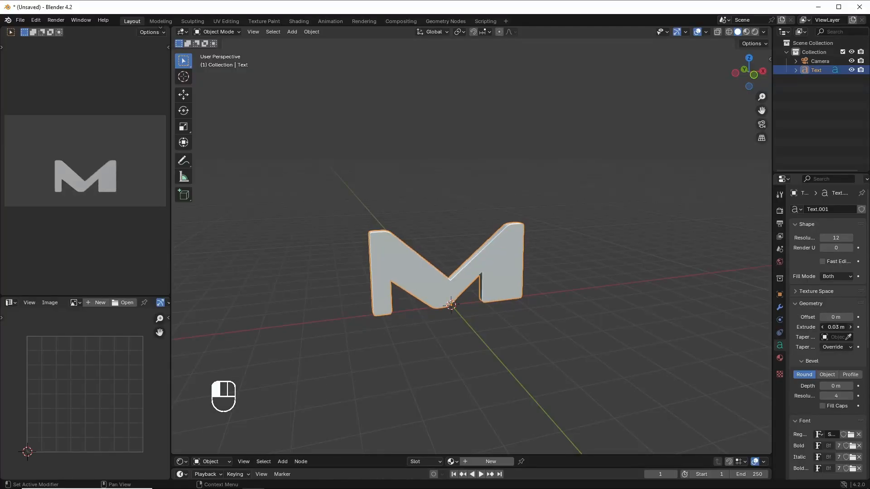
left_click(851, 327)
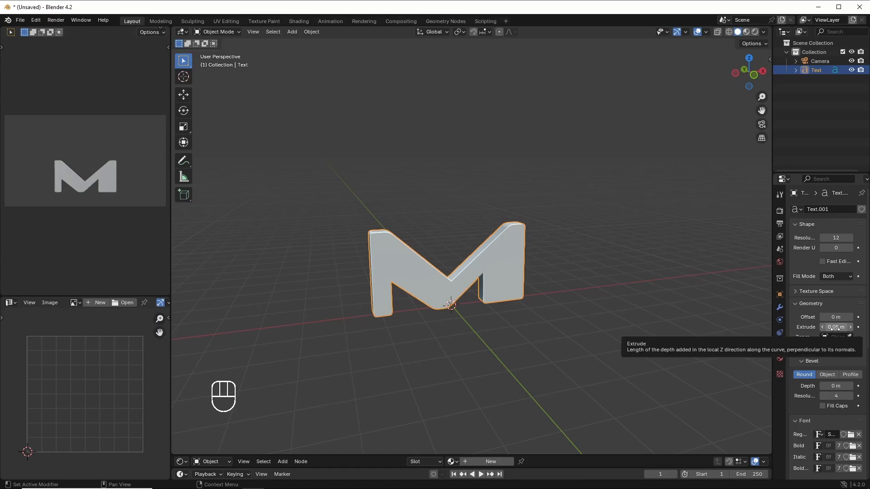
Rename the text object as M in the scene collection.
double_click(816, 70)
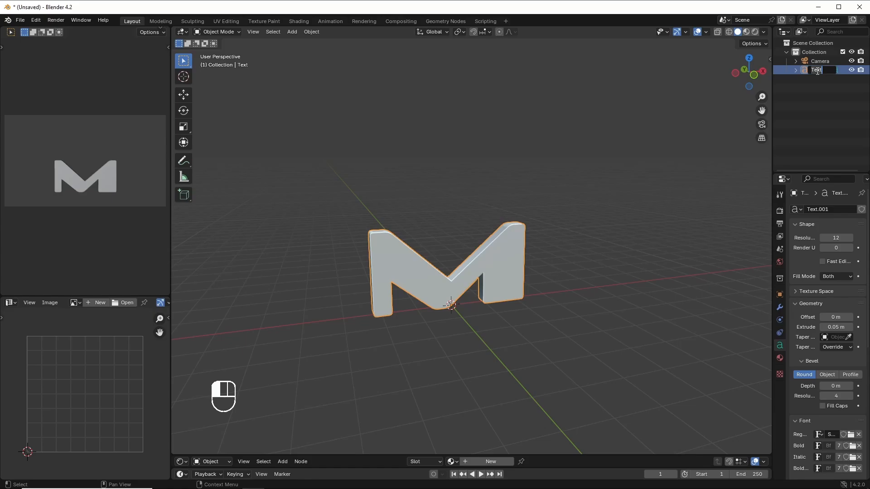
type("M")
key("Return")
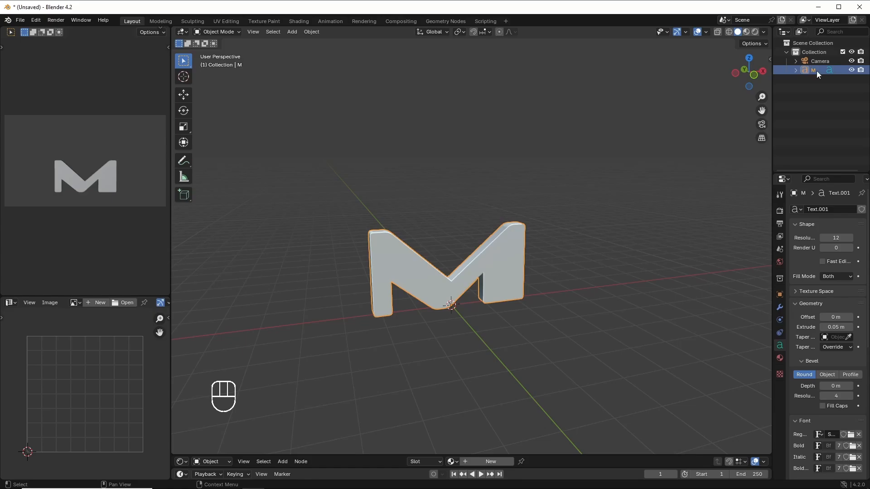
Duplicate the M object, leaving the copy nearly in place, and rename the copy as A.
right_click(486, 263)
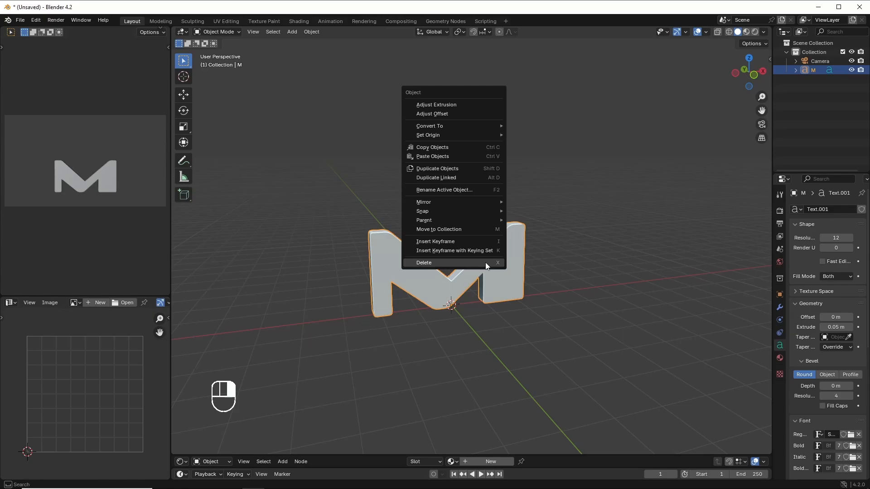
left_click(461, 168)
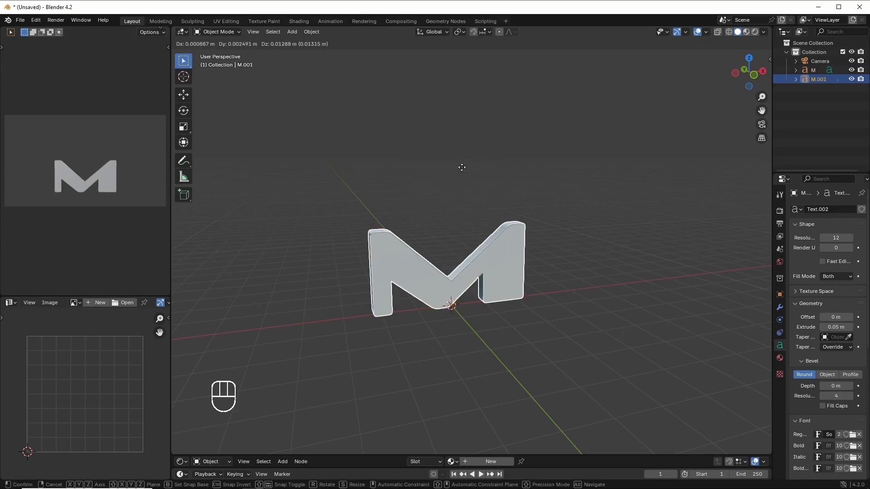
left_click(462, 167)
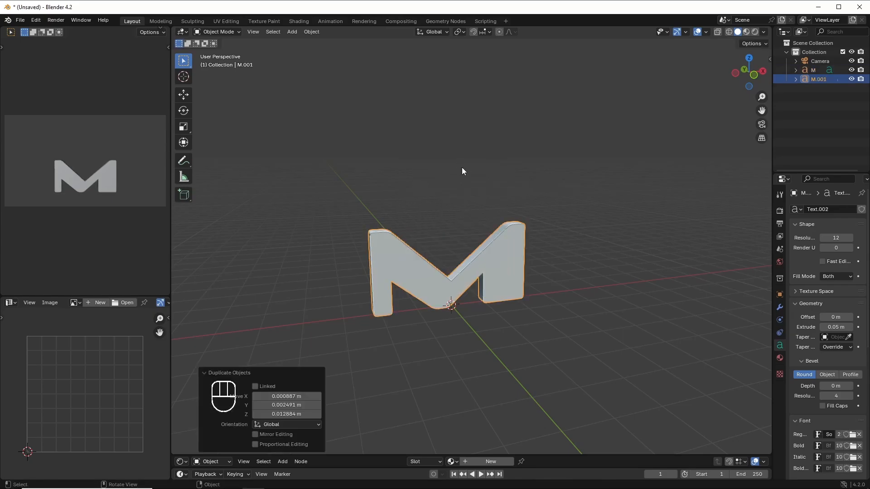
double_click(823, 80)
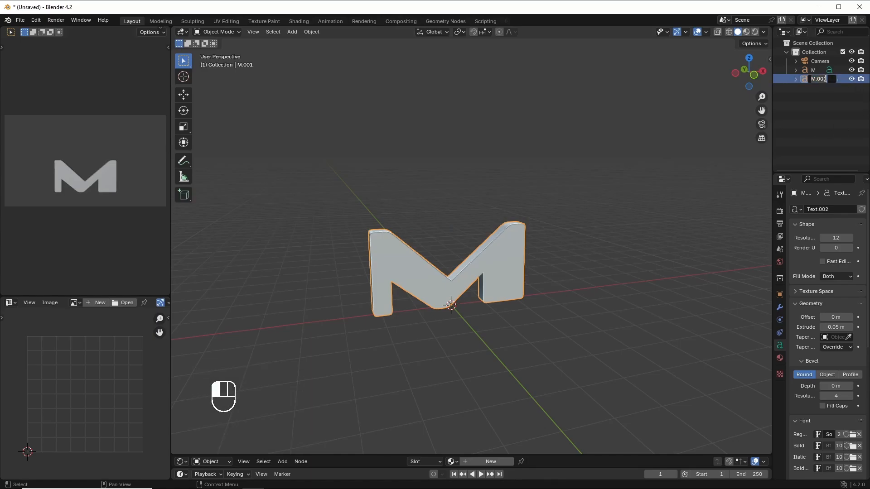
type("A")
key("Return")
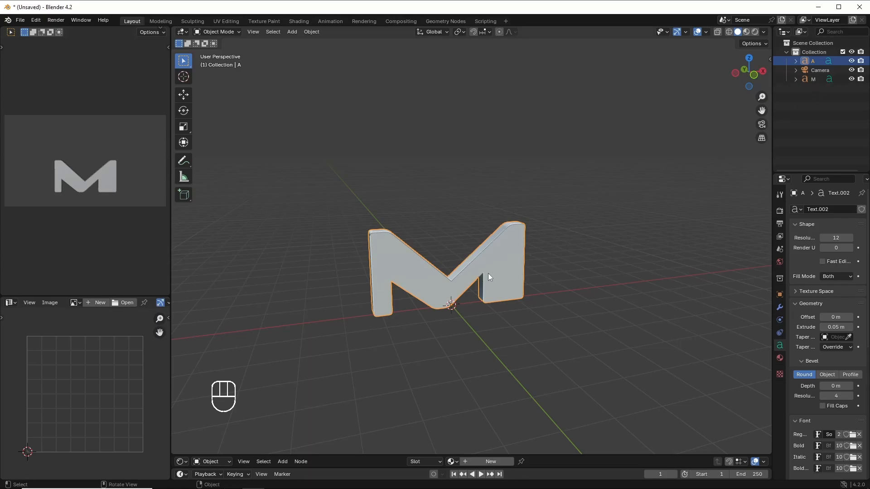
Replace the letter M in the A object's text with the letter A.
key("Tab")
key("BackSpace")
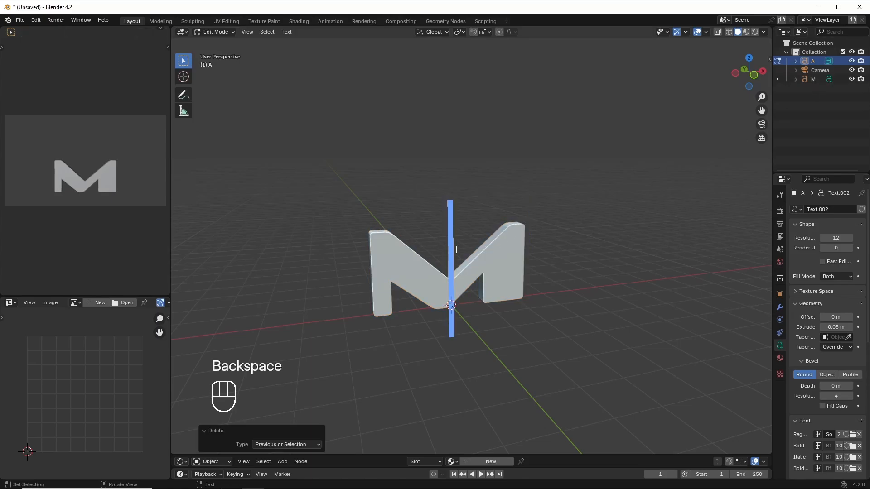
type("A")
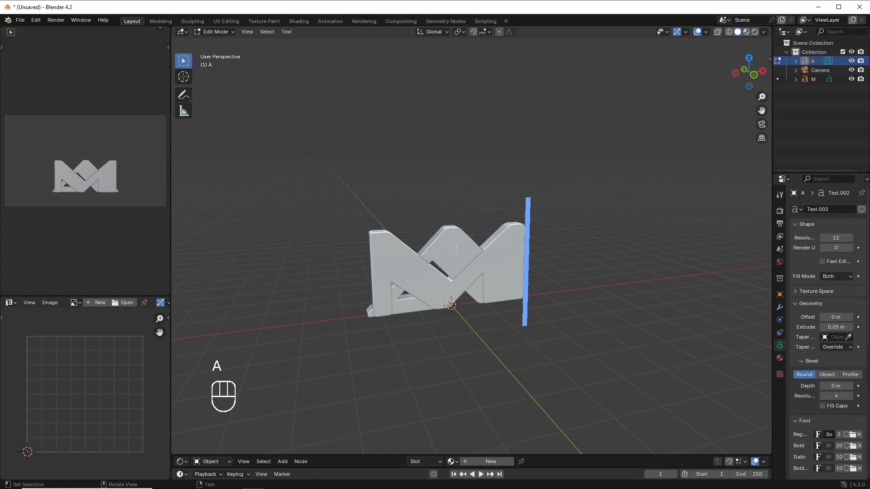
key("Tab")
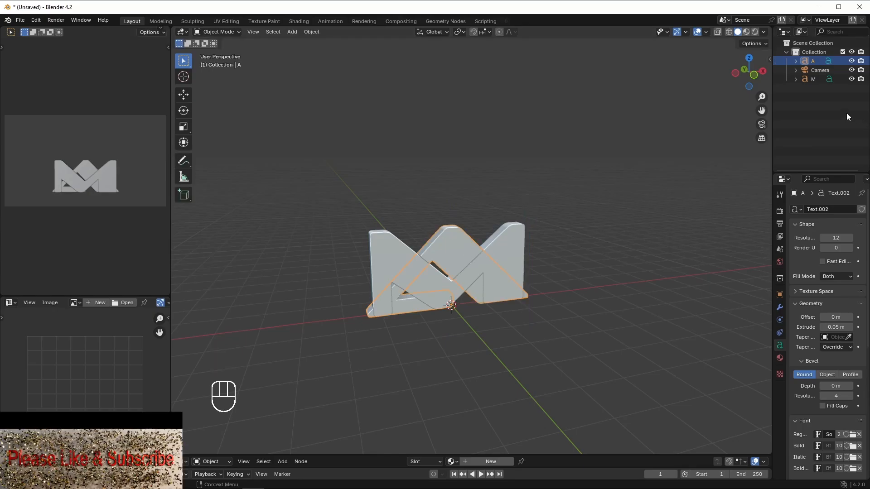
Duplicate the A object in place and replace the copy's text with 3D.
right_click(447, 243)
left_click(448, 243)
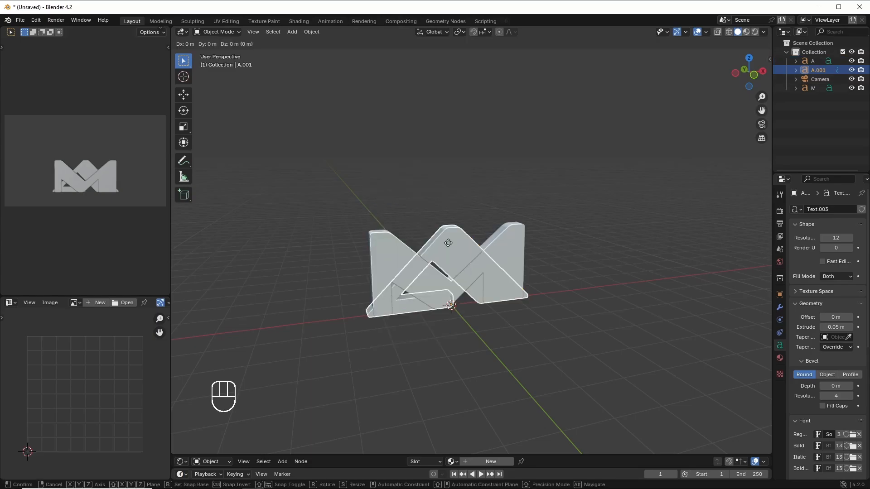
right_click(448, 243)
key("KP_1")
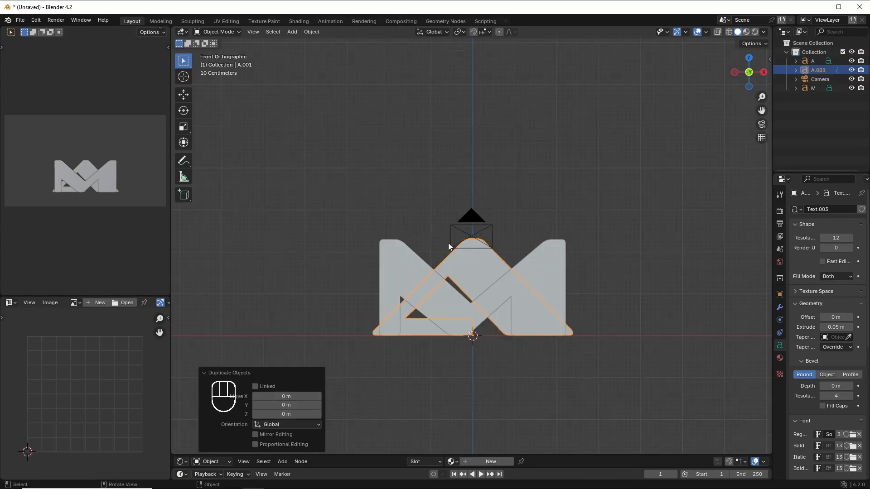
key("Tab")
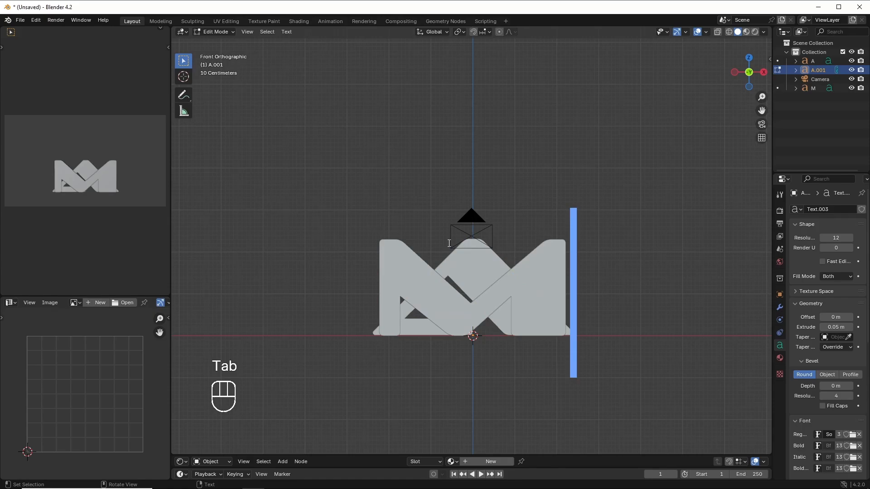
key("BackSpace")
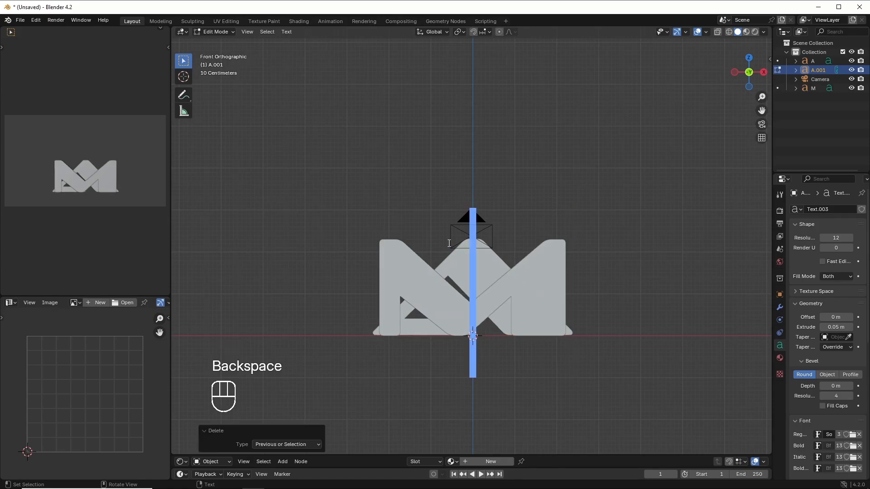
type("3")
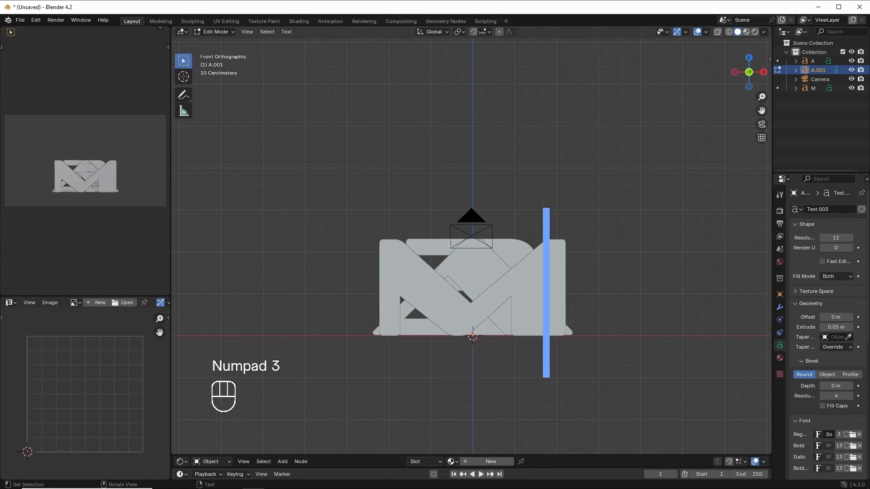
type("d")
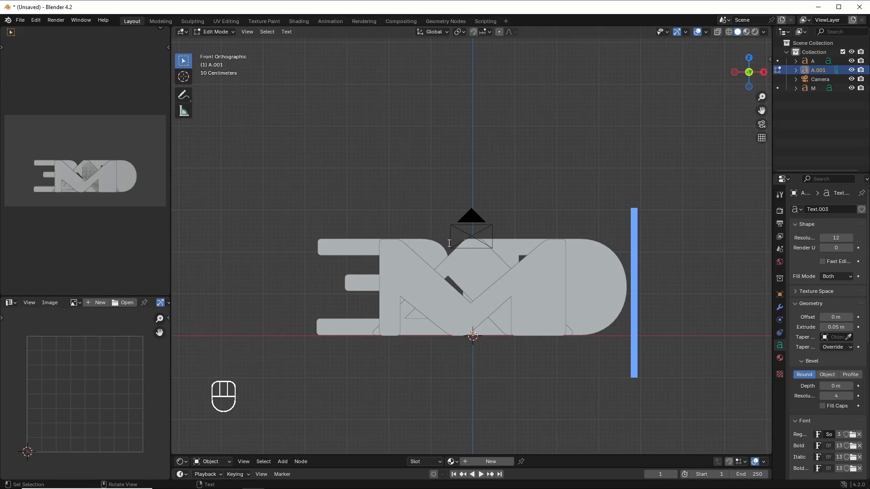
key("Tab")
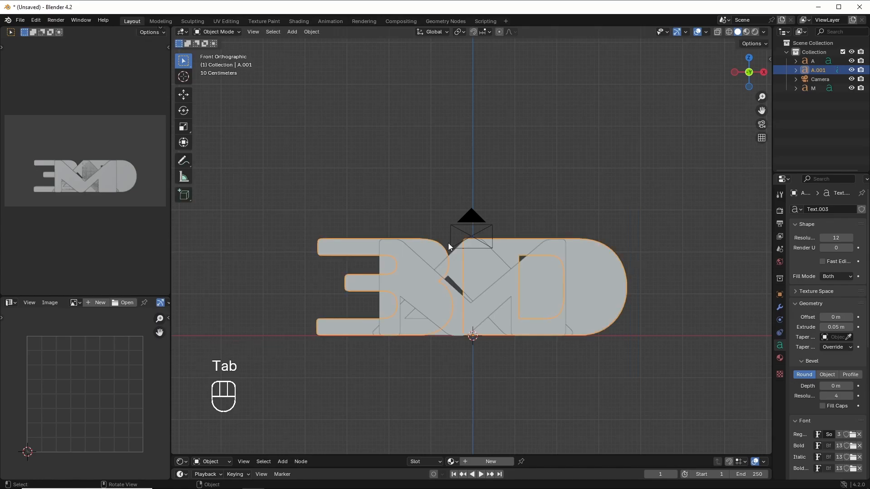
Rename the A.001 text object as 3D and hide the 3D and A objects in the viewport.
double_click(822, 69)
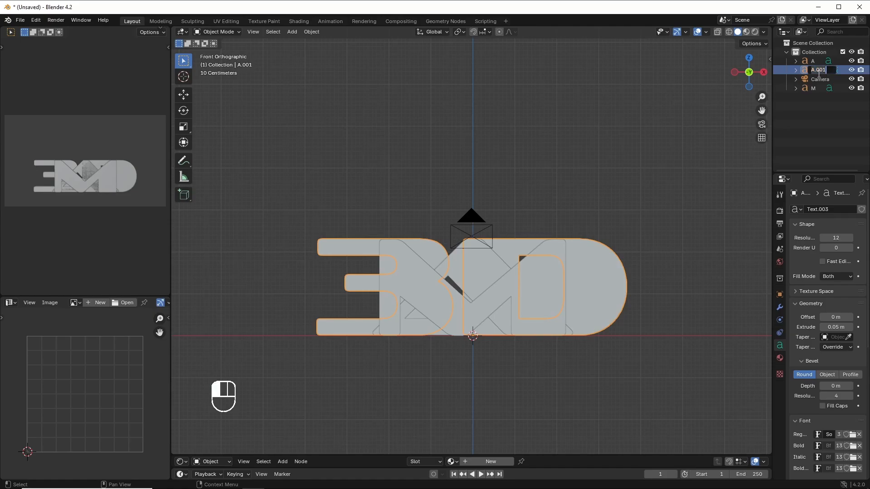
type("3D")
key("Return")
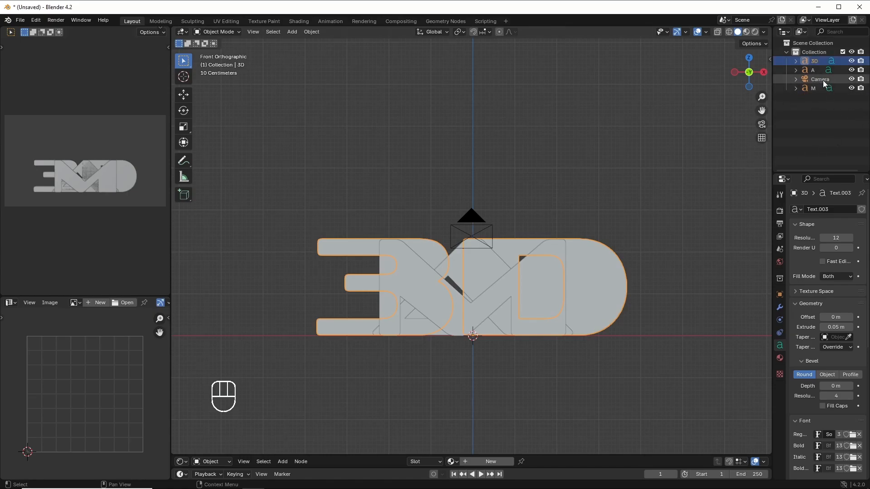
left_click(851, 62)
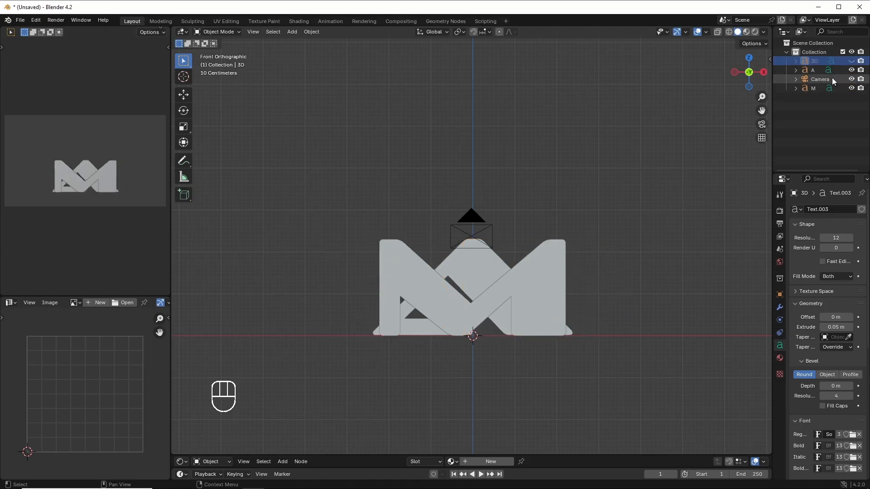
left_click(851, 70)
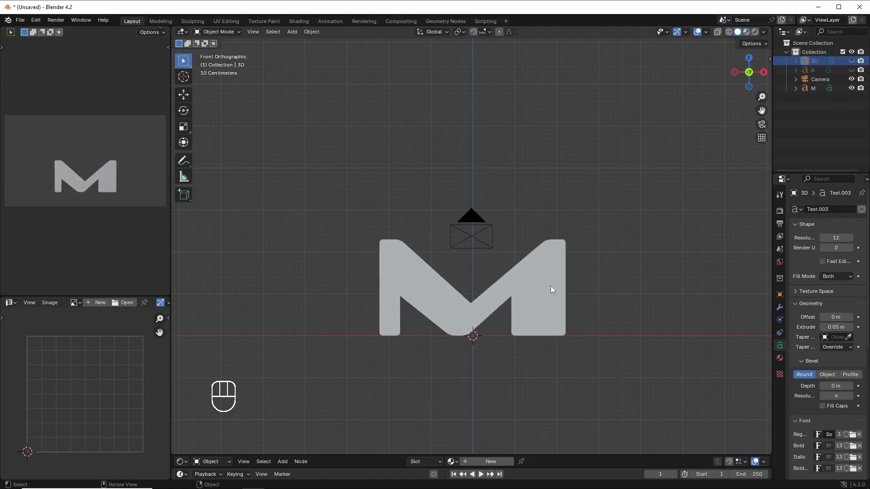
Duplicate the visible M object in place.
left_click(533, 278)
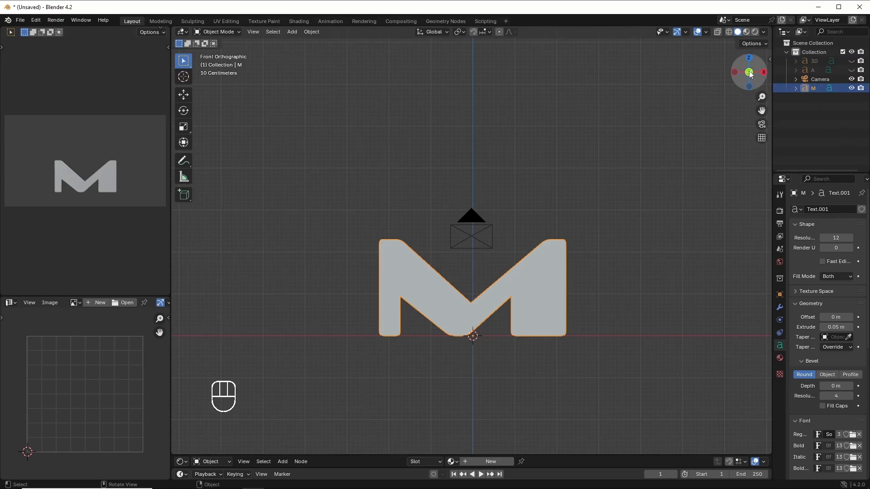
left_click_drag(750, 73, 743, 77)
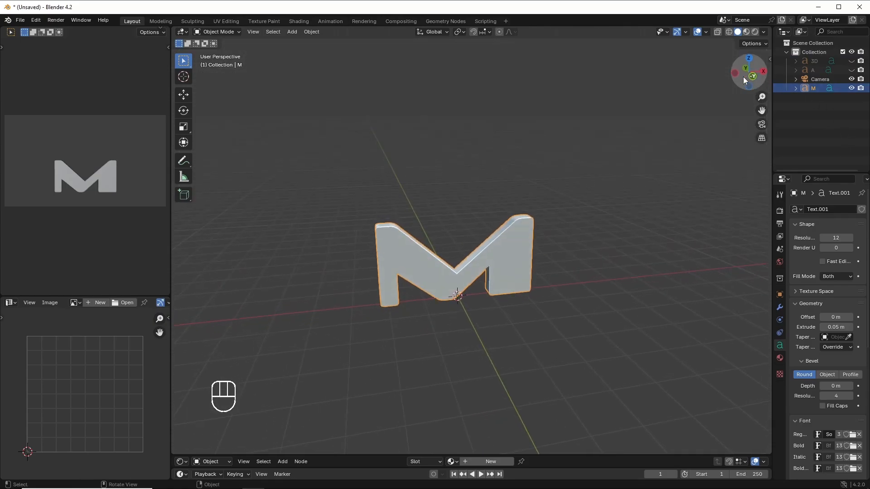
right_click(518, 244)
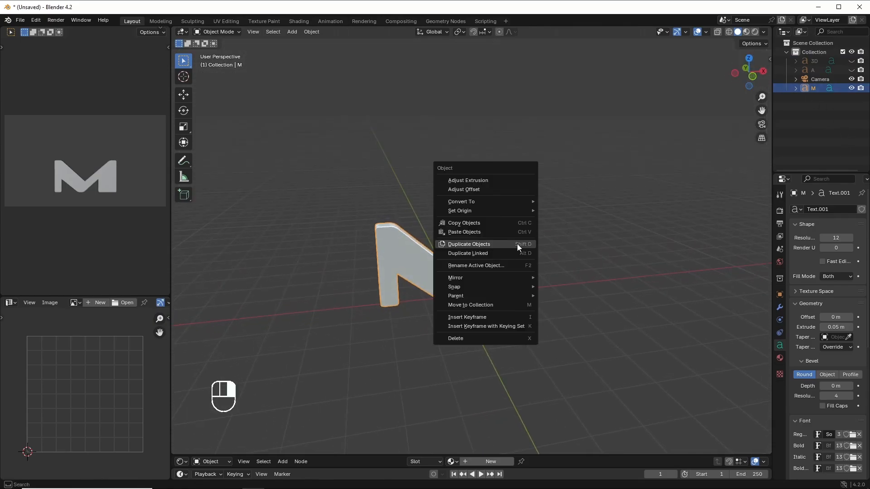
left_click(482, 244)
right_click(482, 248)
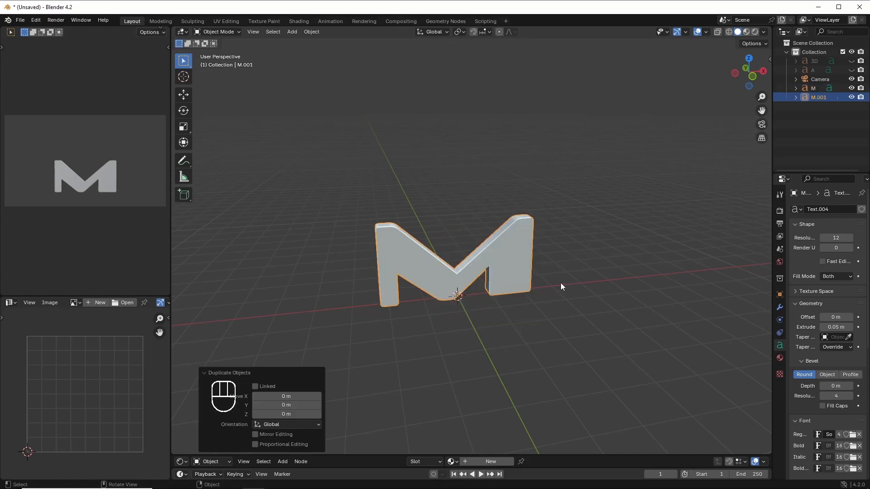
Set the M copy's Fill Mode to None and give it a round bevel of 0.01 m depth with resolution 6.
left_click(831, 277)
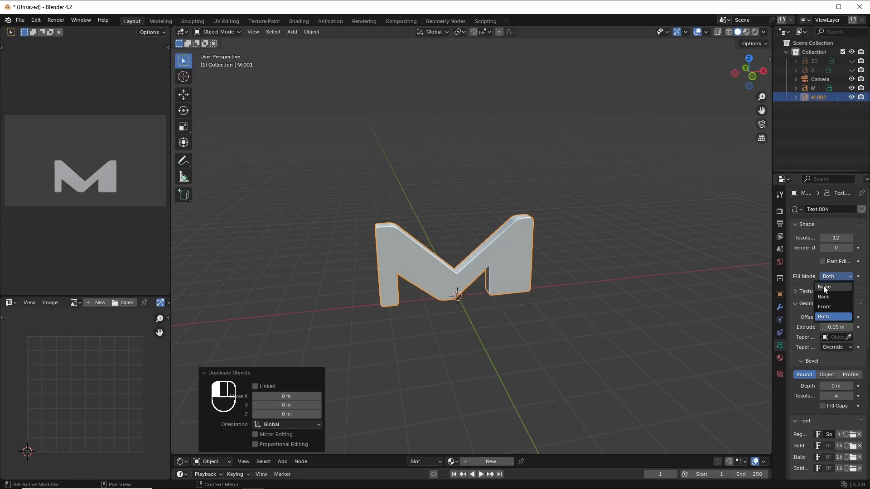
left_click(824, 287)
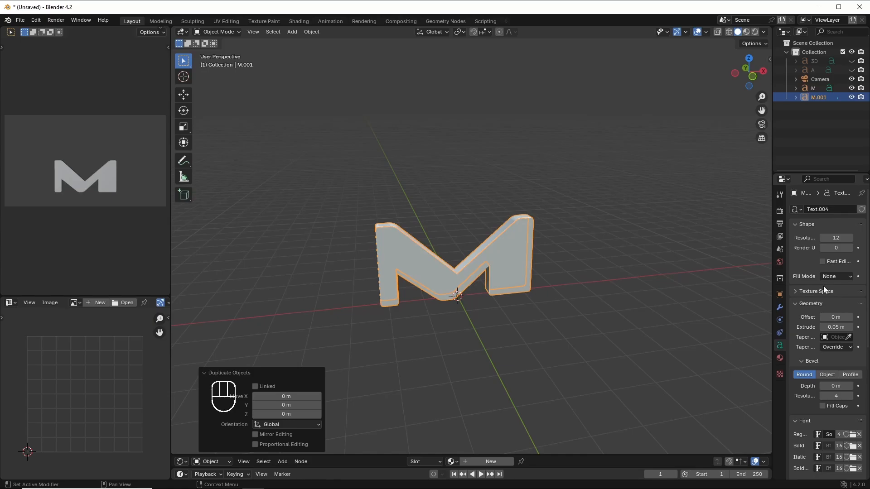
left_click(851, 389)
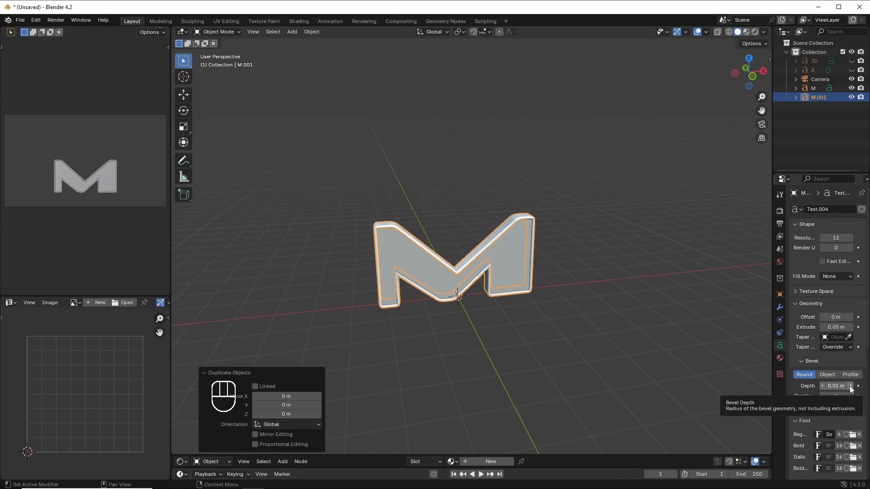
left_click(851, 388)
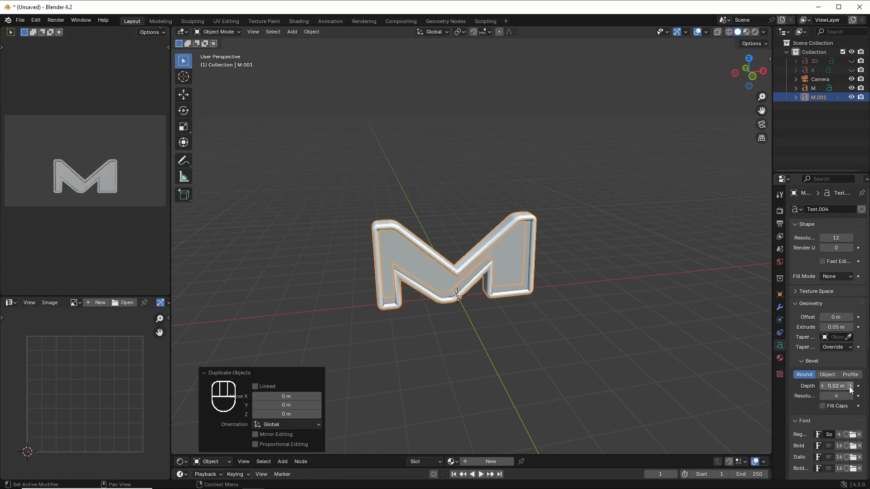
left_click(823, 386)
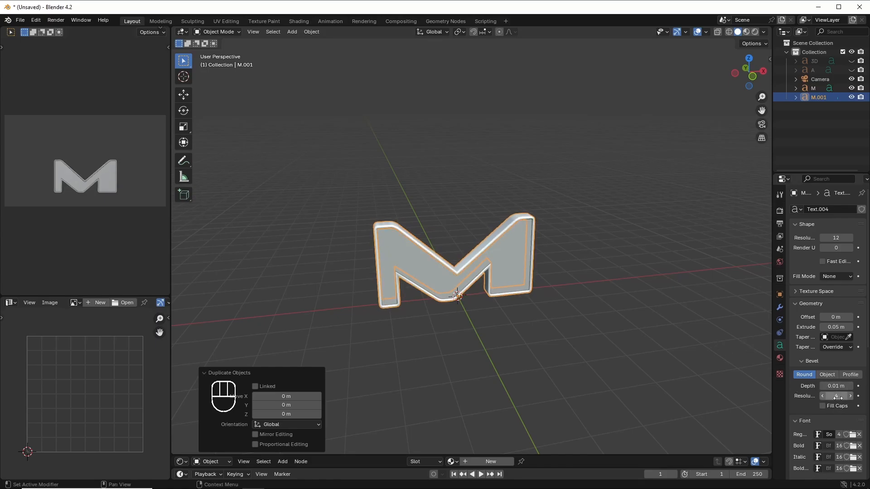
mouse_move(836, 396)
left_mouse_down()
mouse_move(823, 396)
mouse_move(845, 396)
left_mouse_up()
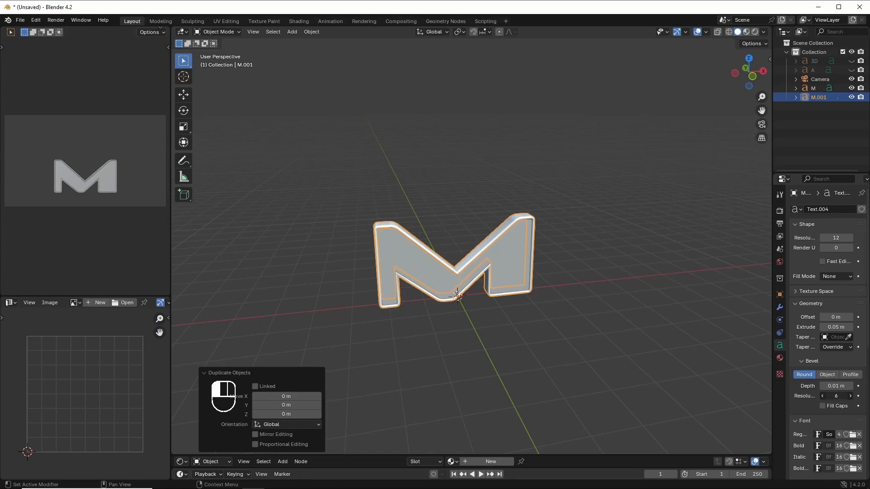
Hide the M object and its outline copy M.001 in the viewport, and show the A object.
left_click_drag(836, 396, 837, 397)
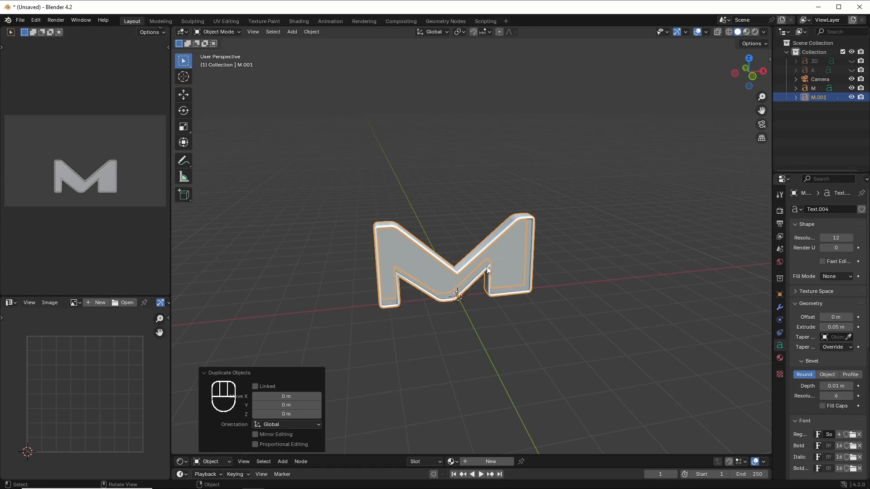
left_click(852, 89)
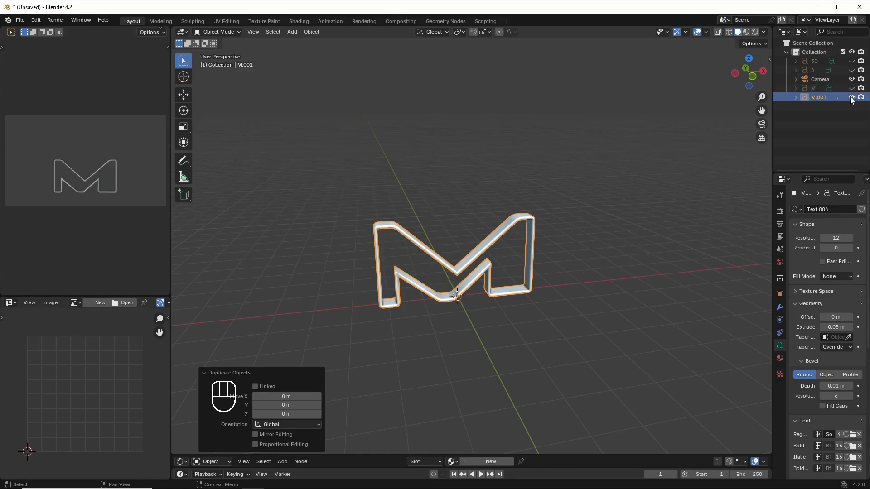
left_click(851, 97)
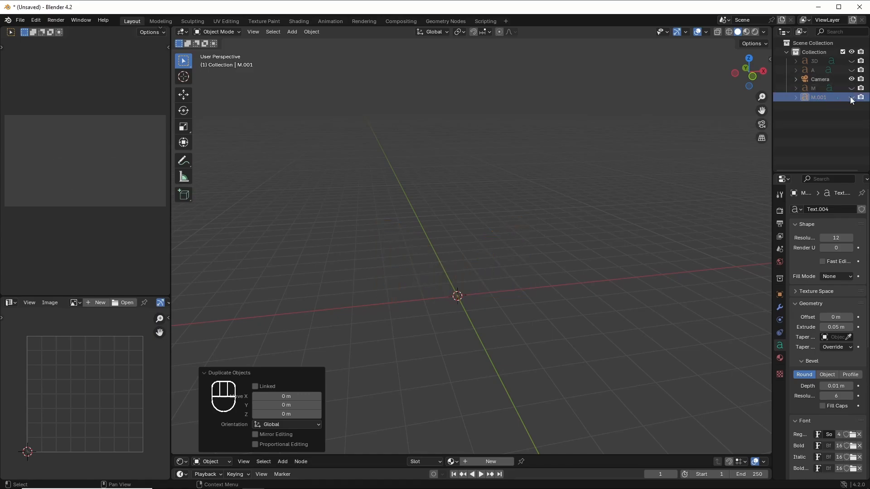
left_click(853, 71)
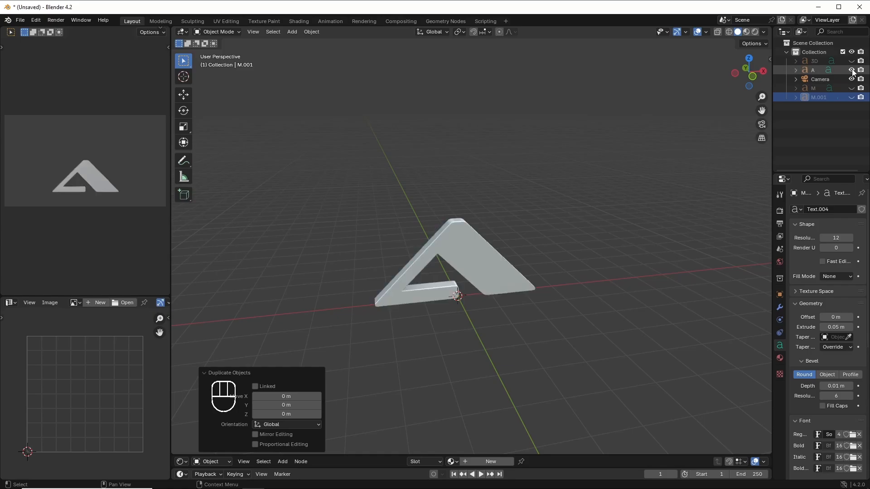
Move the A object about 1.27 m along the positive global Y axis.
left_click(474, 242)
key("g")
key("g")
key("y")
key("y")
key("y")
key("y")
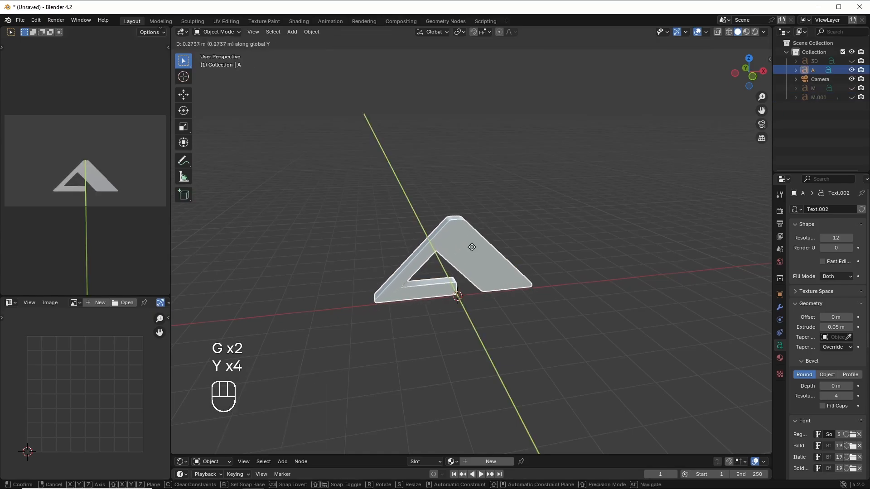
key("y")
key("y")
key("y")
key("y")
key("y")
key("y")
key("y")
key("y")
key("y")
key("y")
key("y")
key("y")
key("y")
key("y")
key("y")
key("y")
key("y")
key("y")
key("y")
key("y")
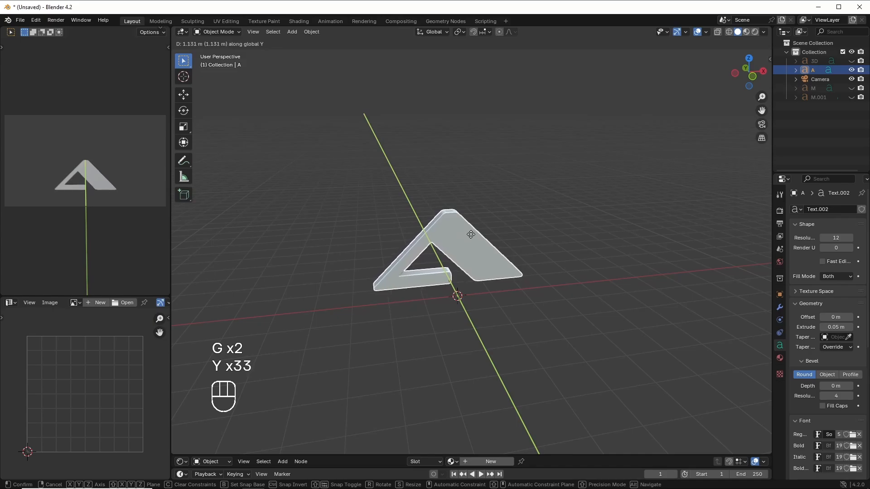
key("y")
key("y")
key("y")
key("y")
key("y")
key("y")
key("y")
key("y")
key("y")
key("y")
key("y")
key("y")
key("y")
key("y")
key("y")
key("y")
key("y")
key("y")
key("y")
key("y")
left_click(470, 235)
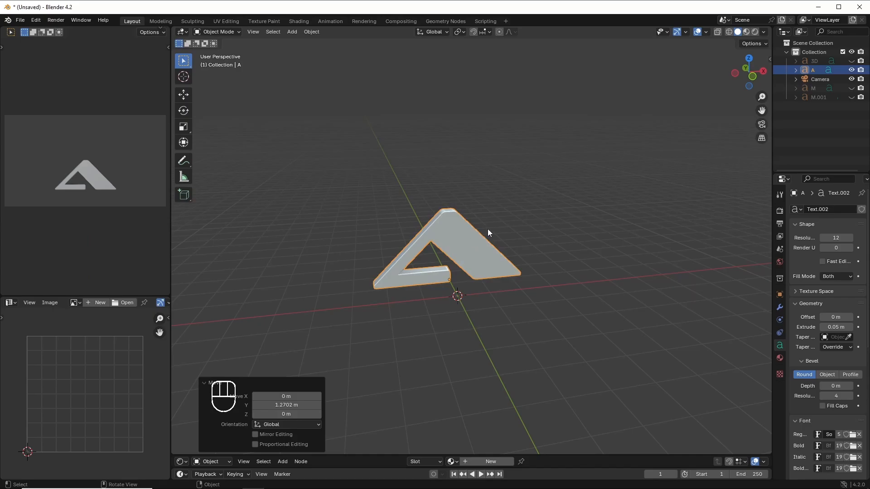
Duplicate the moved A object, keeping the copy in the same place.
right_click(456, 234)
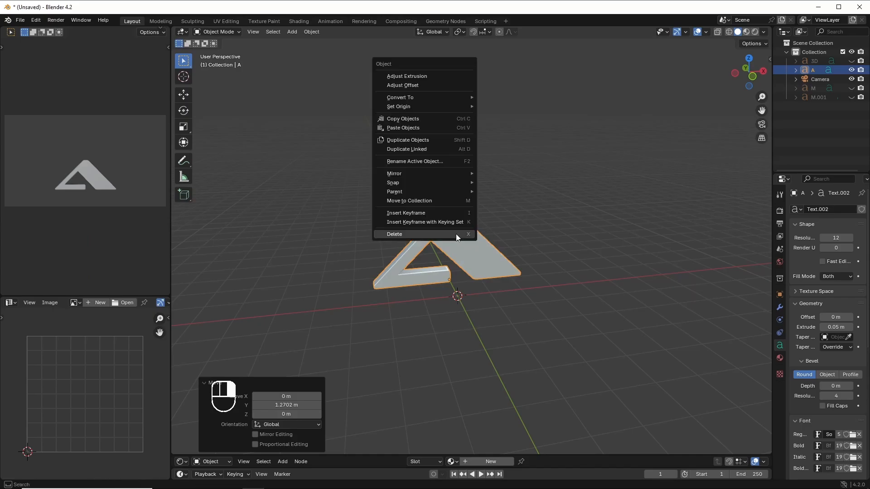
left_click(426, 141)
right_click(424, 136)
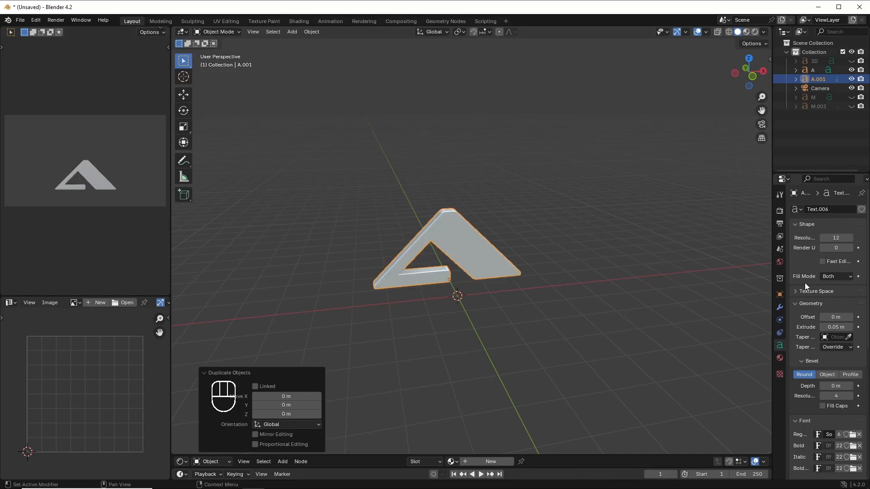
Set the A copy's Fill Mode to None and give it a round bevel of 0.01 m depth with resolution 6.
left_click(833, 278)
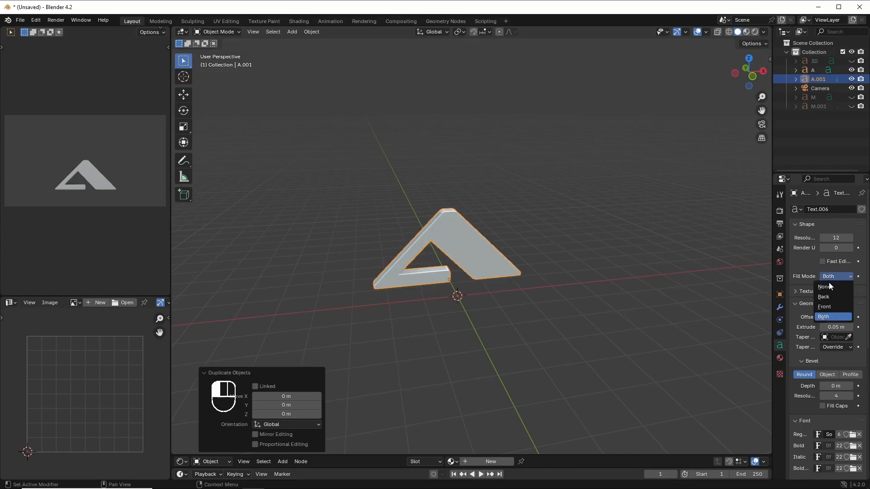
left_click(824, 288)
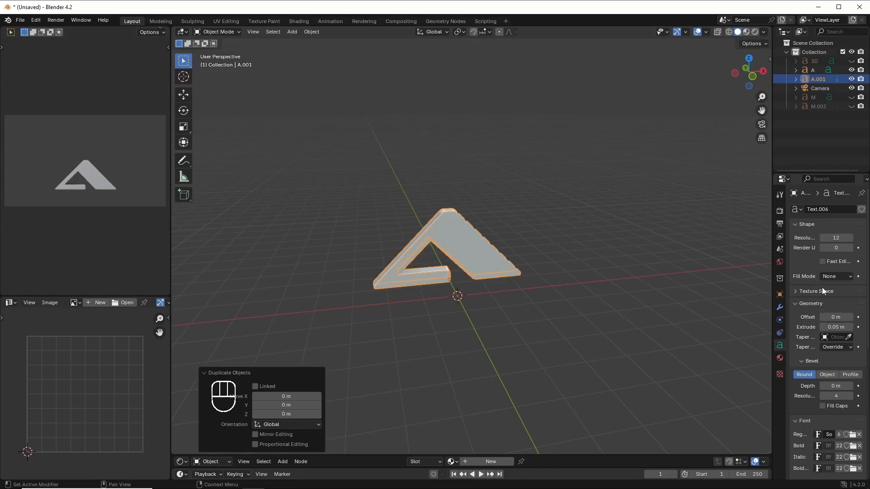
left_click(851, 387)
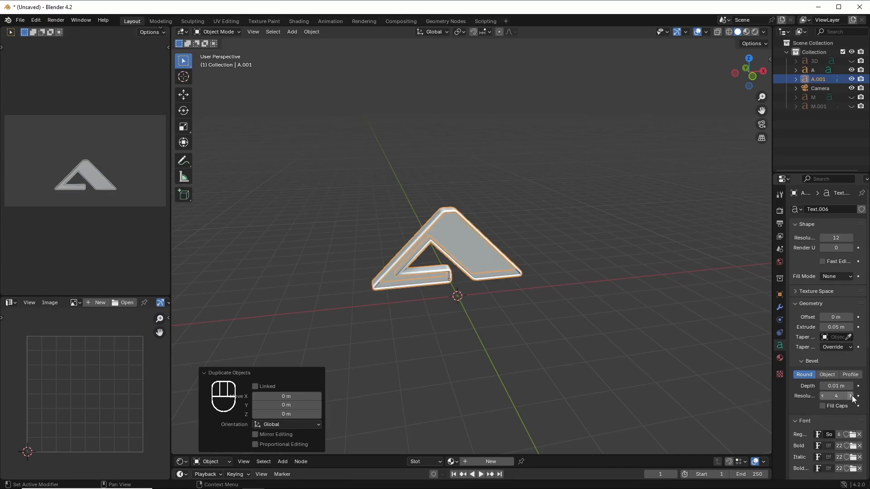
left_click(851, 397)
left_click(852, 396)
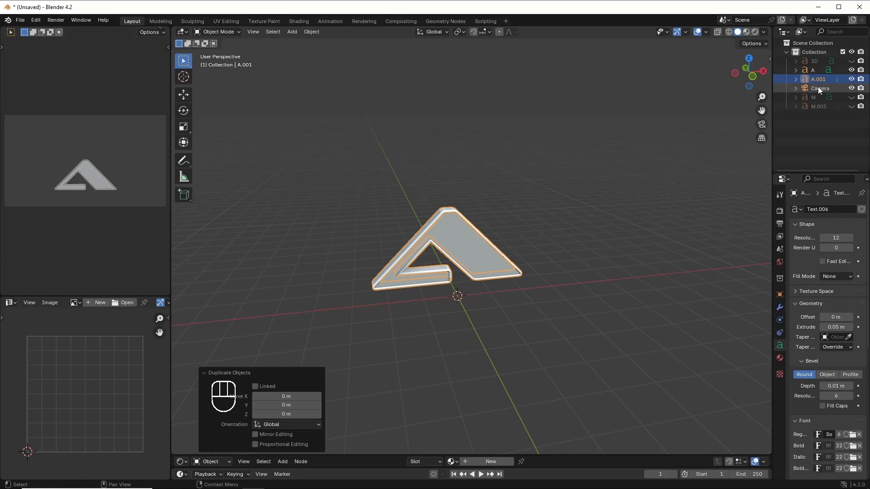
Hide the A object and its outline copy A.001 in the viewport, and show the 3D object.
left_click(852, 71)
left_click(852, 79)
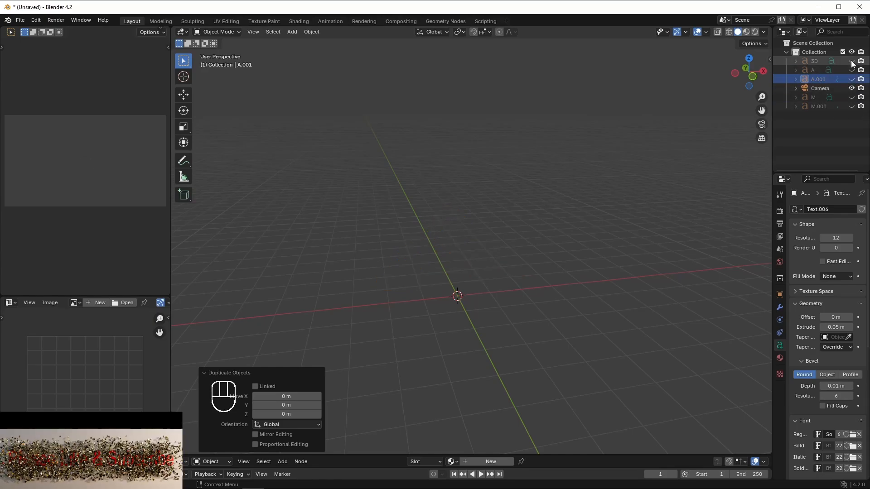
left_click(852, 61)
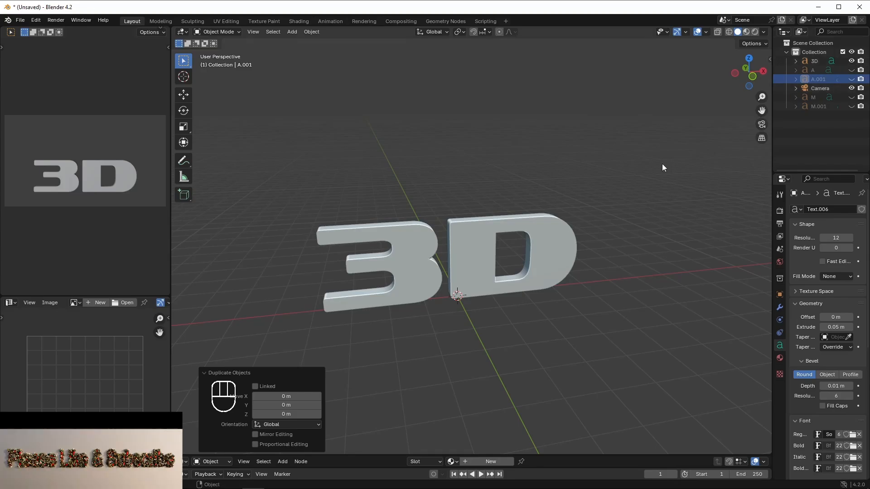
Move the 3D text object about 1.25 m along the positive global Y axis.
left_click(522, 233)
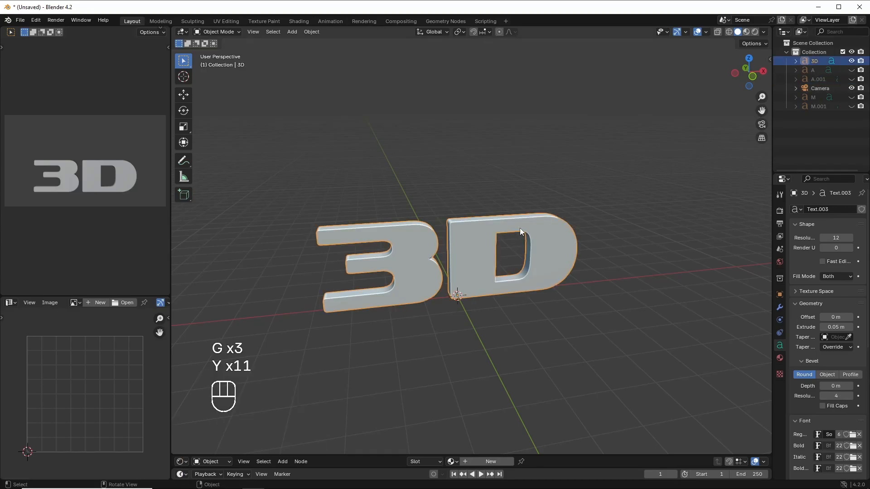
key("g")
key("g")
key("y")
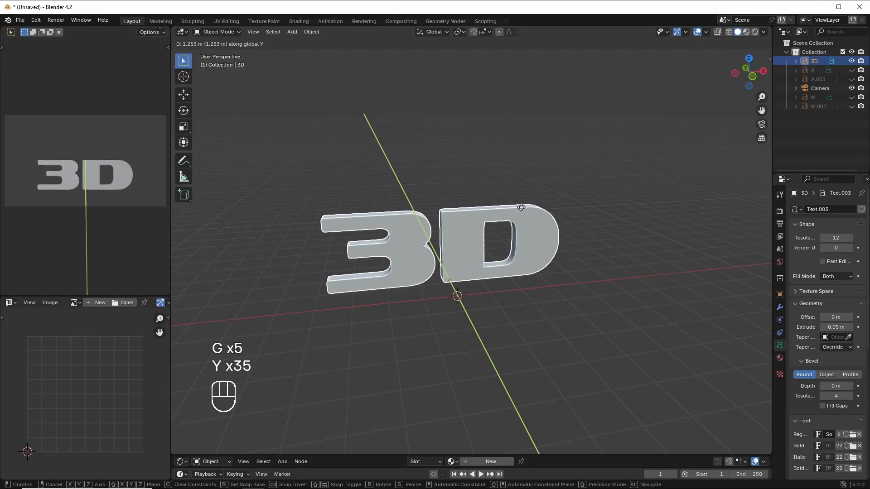
left_click(522, 207)
Duplicate the 3D text object, keeping the copy in the same place.
right_click(473, 222)
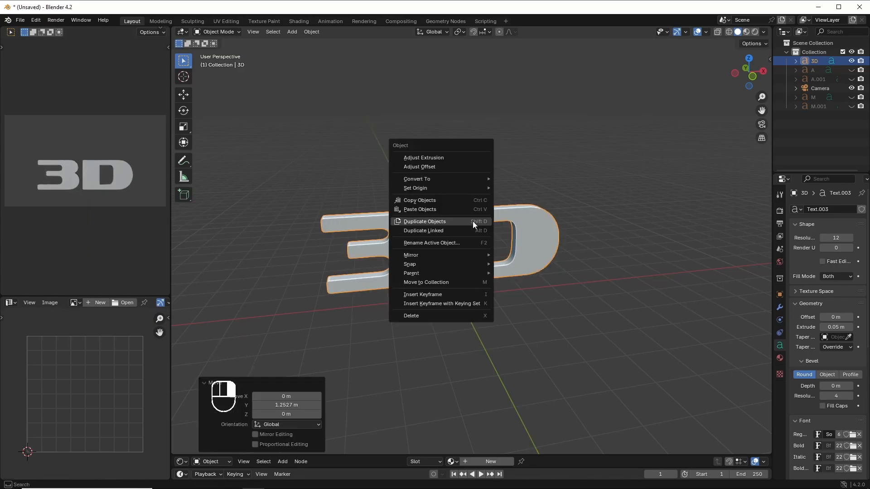
left_click(433, 223)
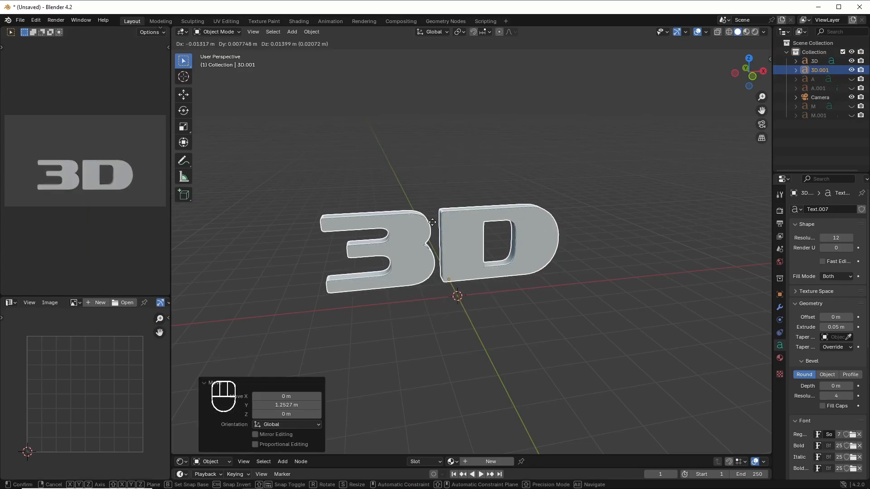
right_click(433, 223)
Set the 3D copy's Fill Mode to None and give it a round bevel of 0.01 m depth with resolution 6.
left_click(835, 277)
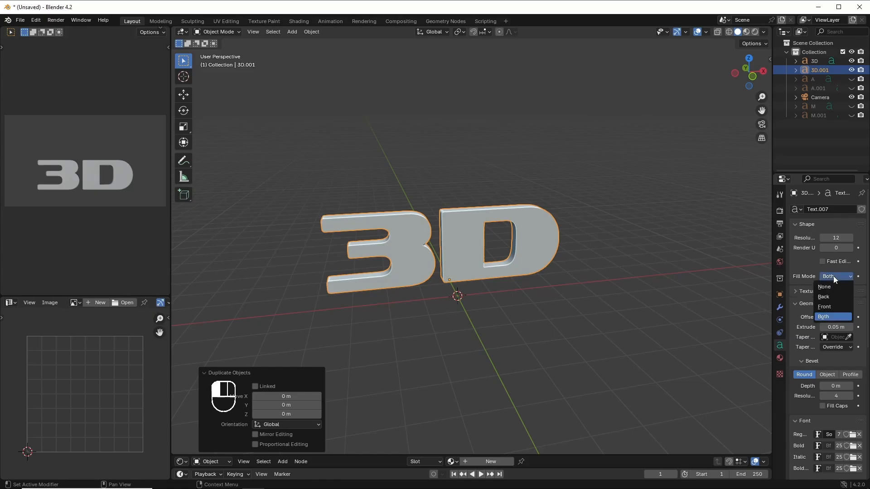
left_click(823, 288)
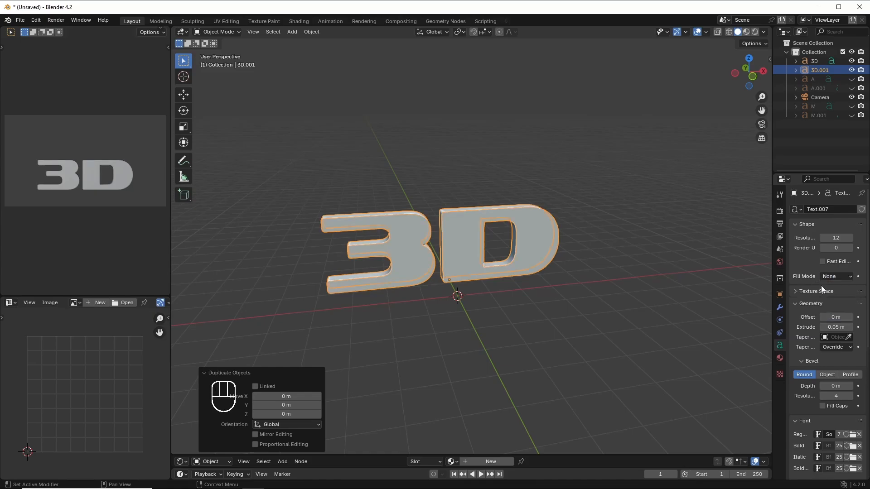
left_click(851, 387)
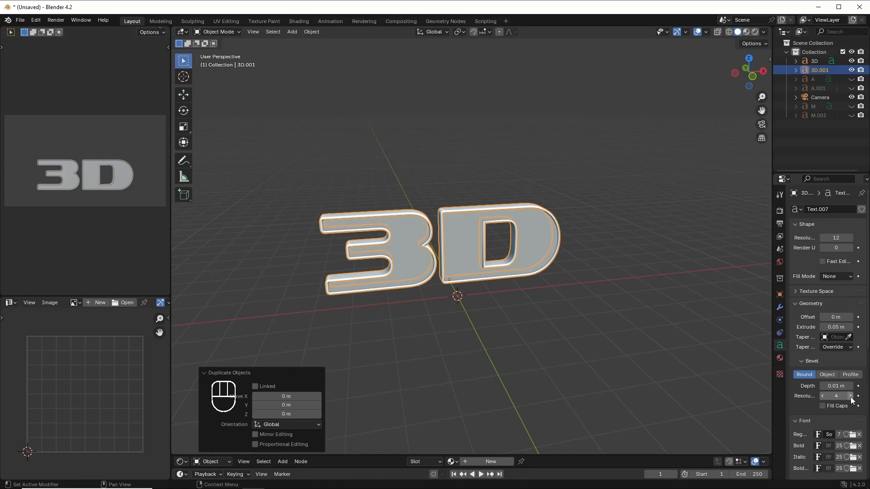
left_click(851, 397)
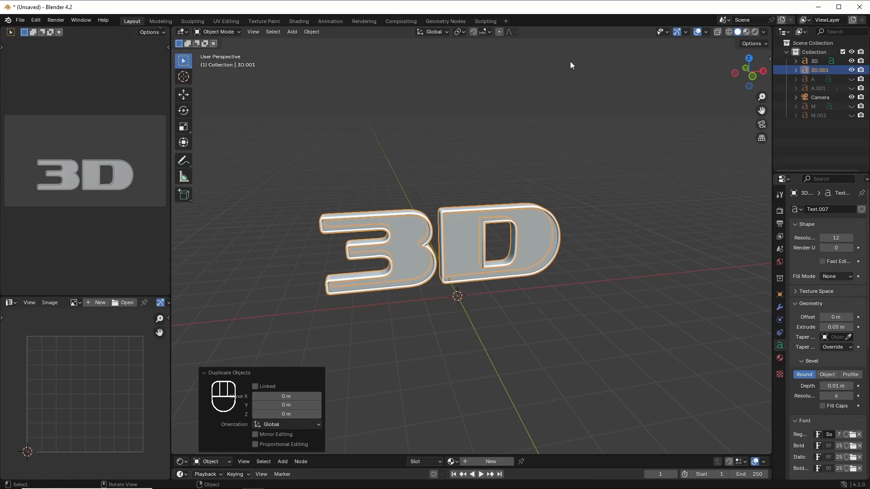
Add a plane mesh at the world origin and scale it up uniformly by about 12.46.
middle_click_drag(571, 65, 293, 49)
left_click(292, 31)
mouse_move(317, 42)
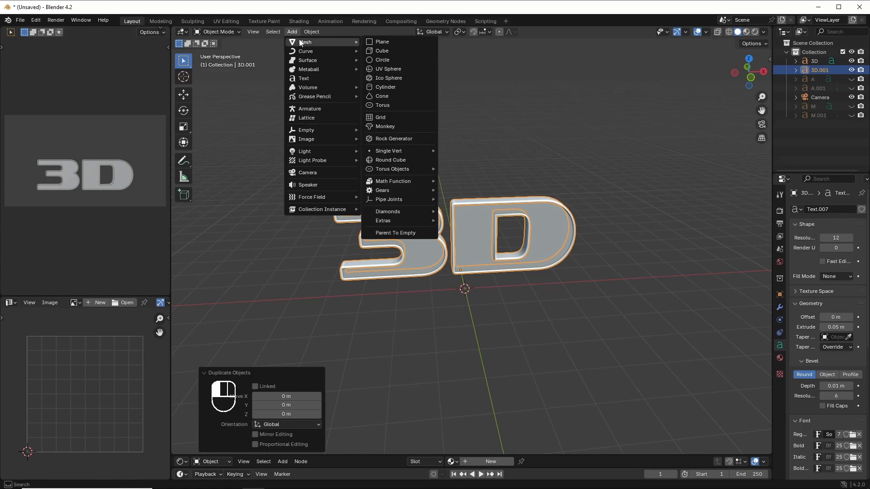
left_click(383, 42)
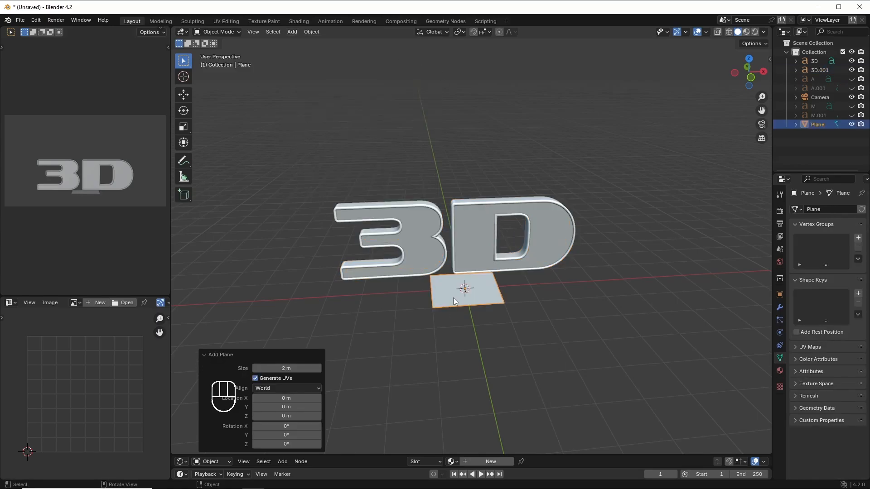
key("s")
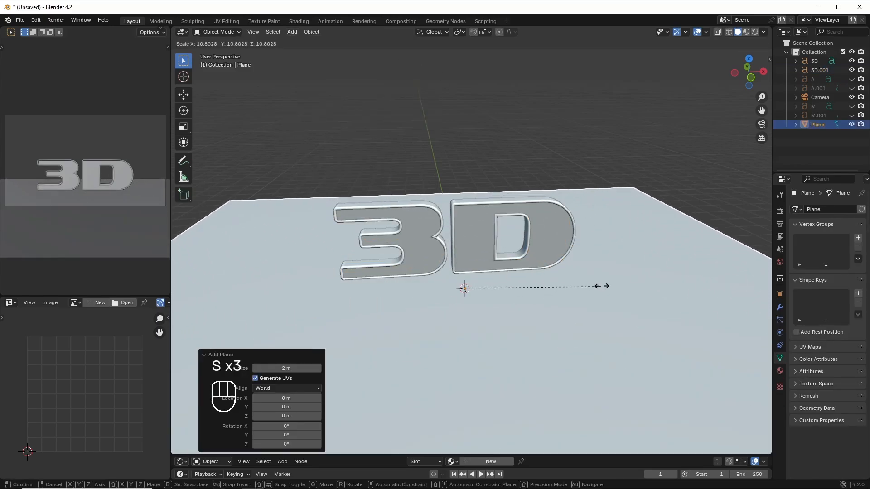
left_click(622, 284)
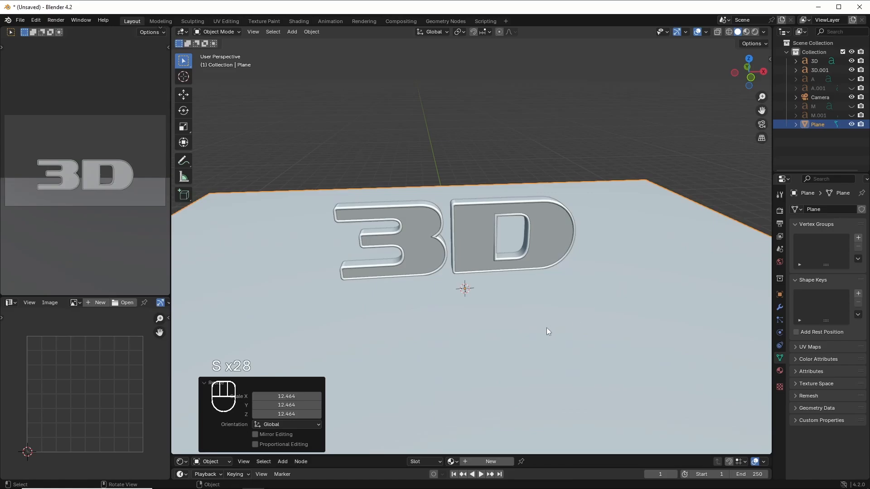
Rotate the plane 90° about the global X axis so it stands upright.
key("r")
key("x")
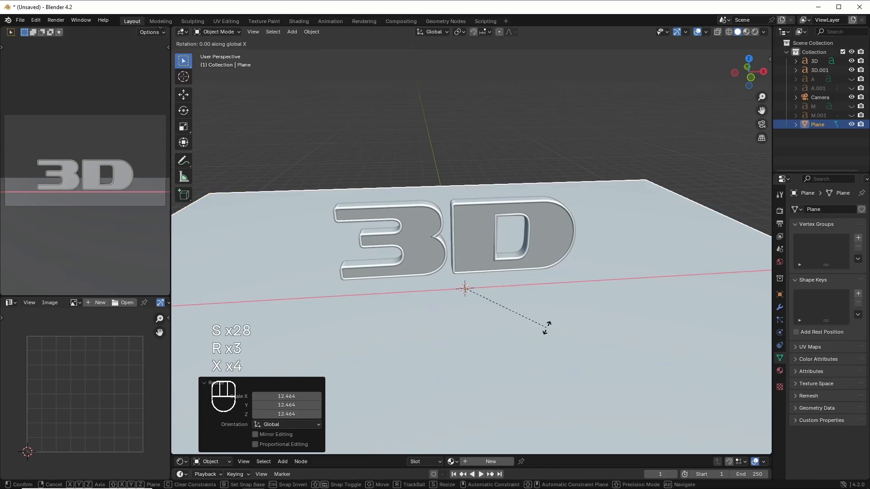
key("x")
key("x")
key("x")
key("x")
key("x")
key("x")
key("x")
key("x")
key("x")
key("KP_9")
key("KP_0")
key("Return")
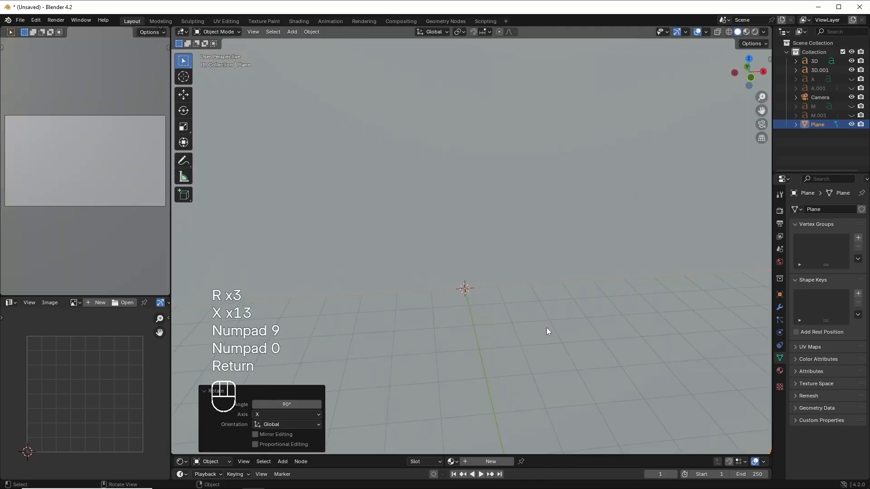
Scale the upright plane down uniformly by a factor of about 0.58.
scroll(626, 228, "down", 5)
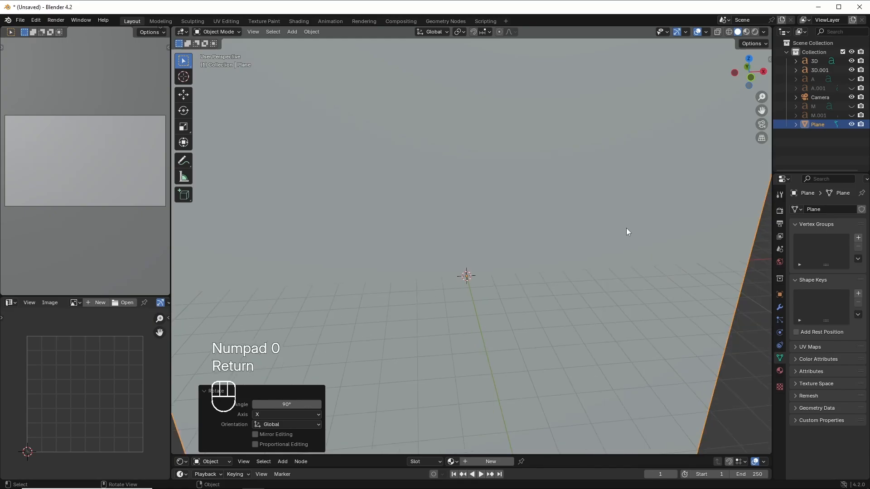
scroll(627, 234, "down", 2)
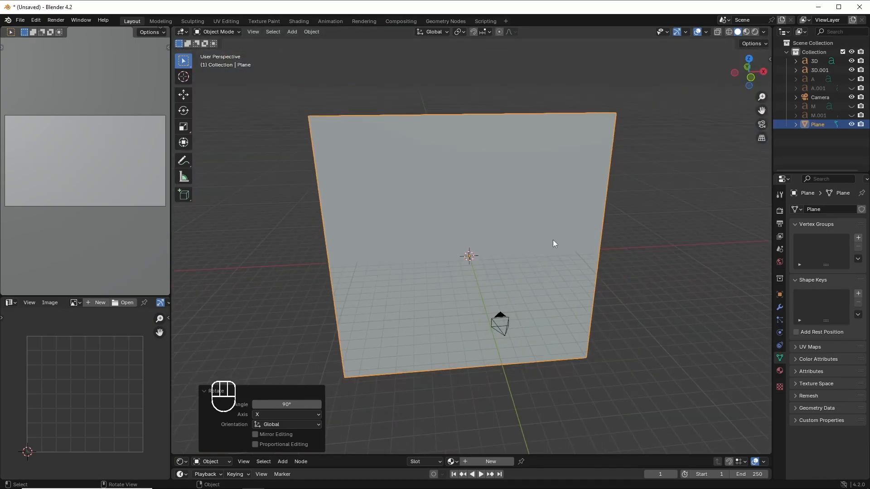
key("s")
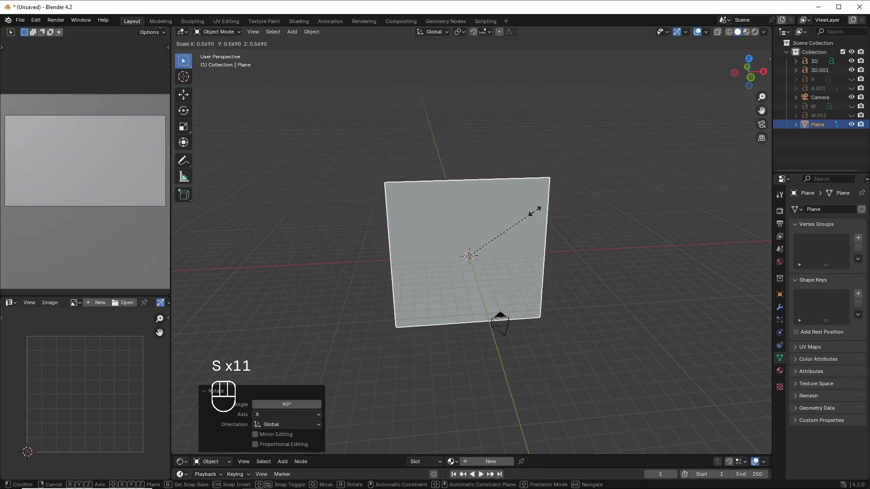
left_click(537, 214)
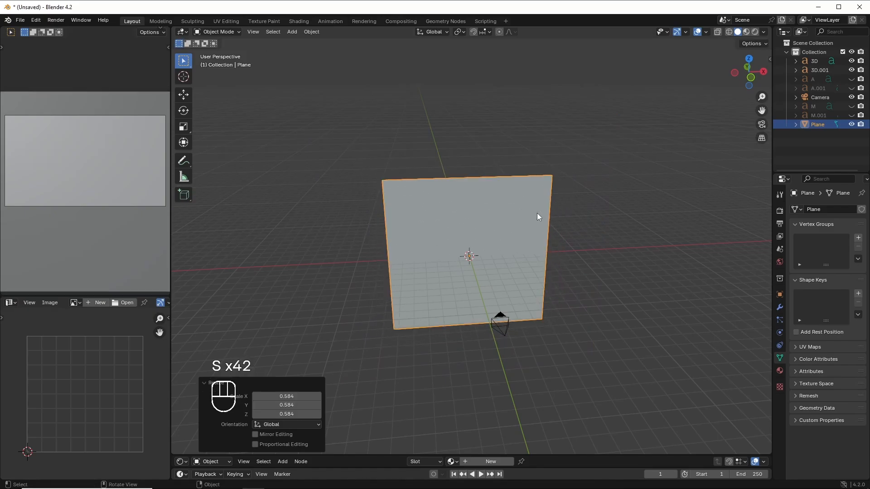
Move the upright plane about 2.84 m along the global Y axis so it sits behind the 3D text.
key("g")
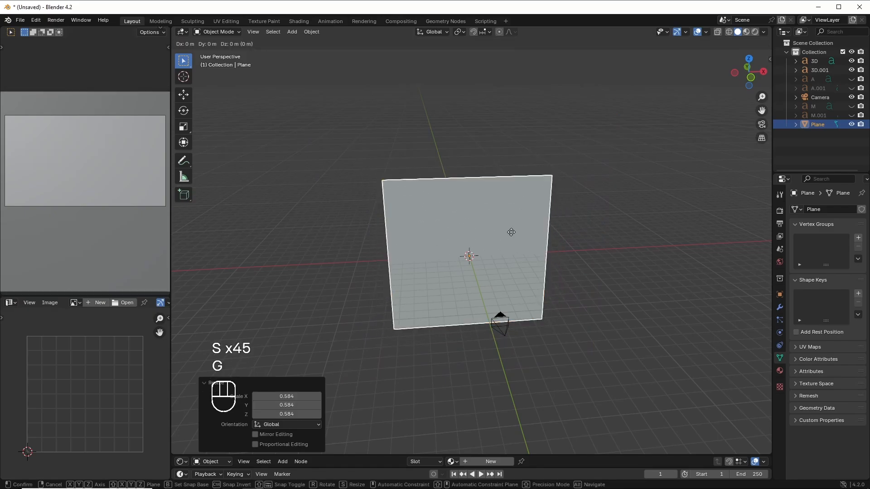
key("y")
key("y")
key("y")
key("y")
key("y")
key("y")
key("y")
key("y")
key("y")
key("y")
key("y")
key("y")
key("y")
key("y")
key("y")
key("y")
key("y")
key("y")
key("y")
key("y")
key("y")
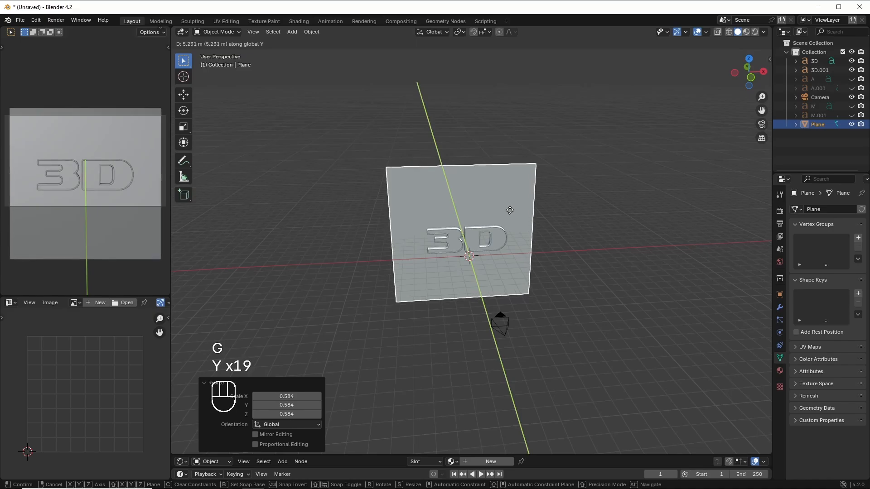
key("y")
key("y")
key("y")
key("y")
key("y")
key("y")
key("y")
key("y")
key("y")
key("y")
key("y")
key("y")
key("y")
key("y")
key("y")
key("y")
key("y")
key("y")
key("y")
key("y")
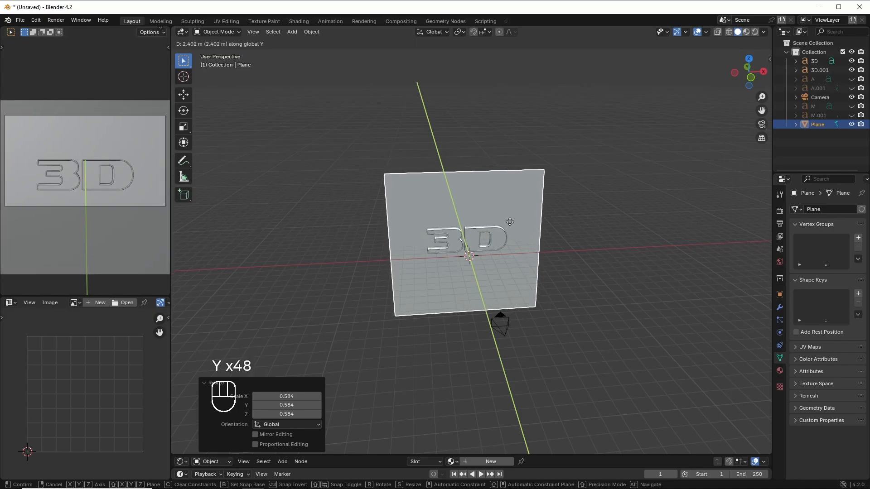
key("y")
key("y")
key("y")
key("y")
key("y")
key("y")
key("y")
key("y")
key("y")
key("y")
key("y")
key("y")
key("y")
key("y")
key("y")
key("y")
key("y")
key("y")
key("y")
key("y")
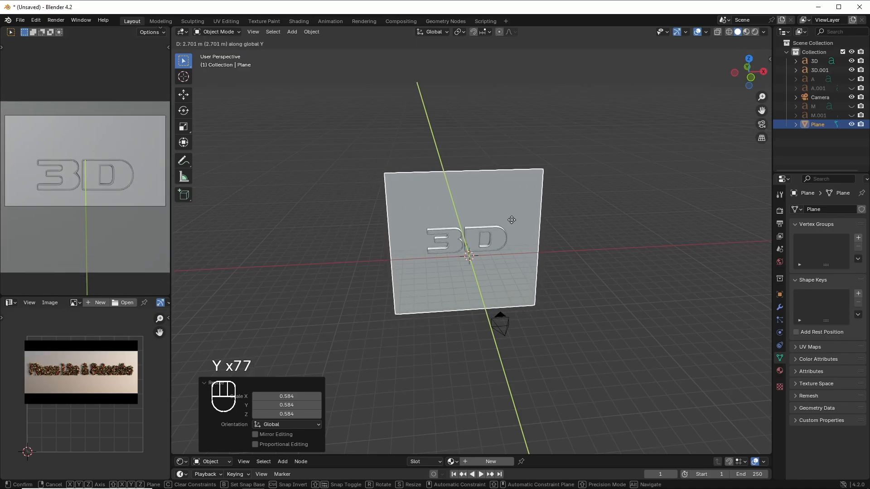
left_click(511, 220)
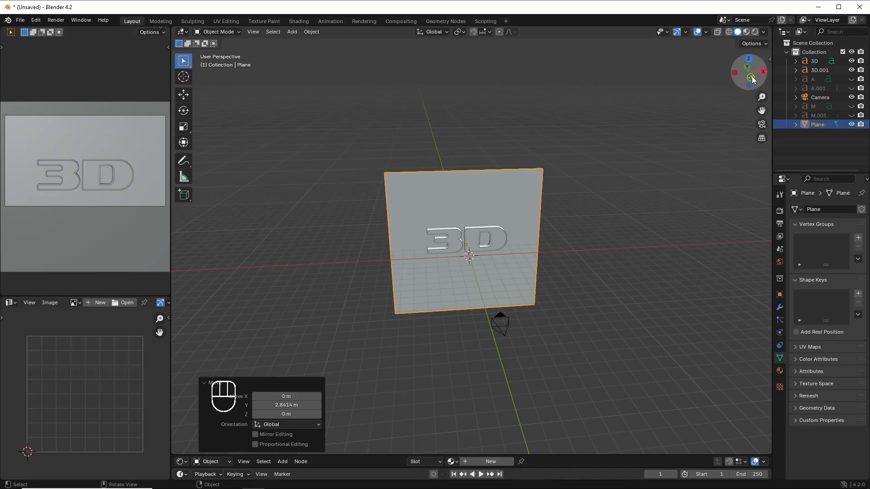
Move the 3D text and its outline copy about 2.56 m down along the global Z axis.
left_click_drag(748, 72, 753, 84)
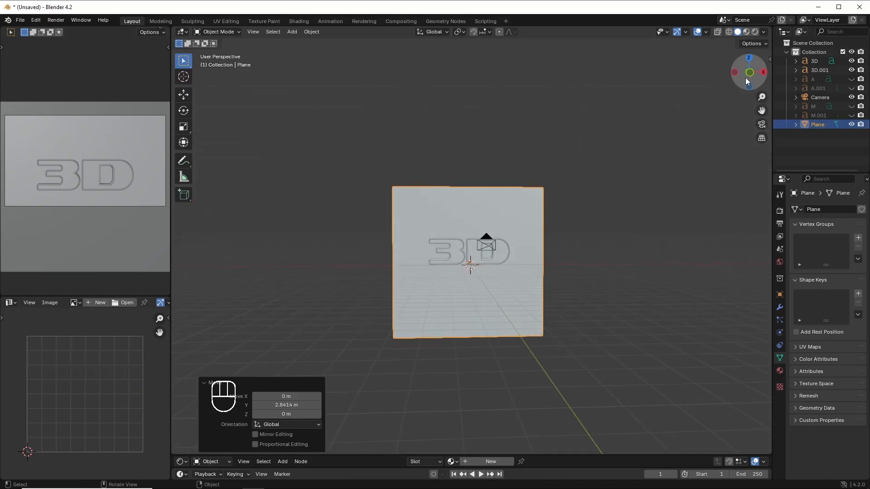
left_click(627, 242)
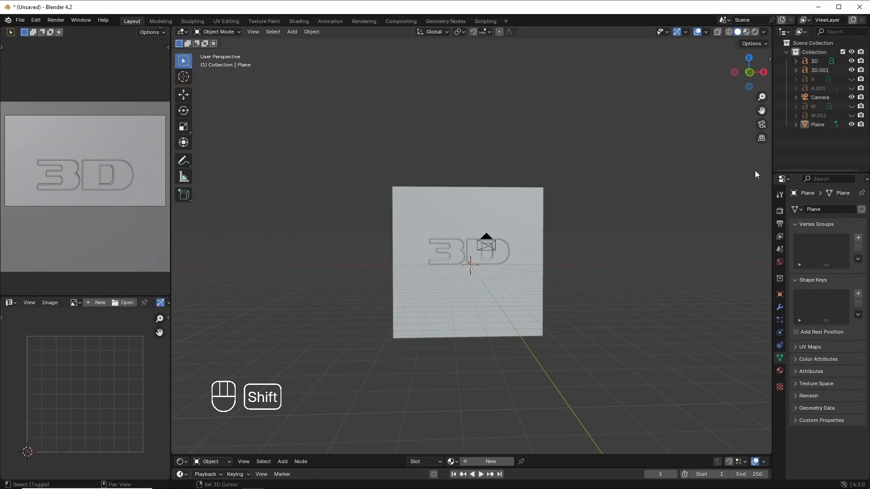
left_click(472, 248, "shift")
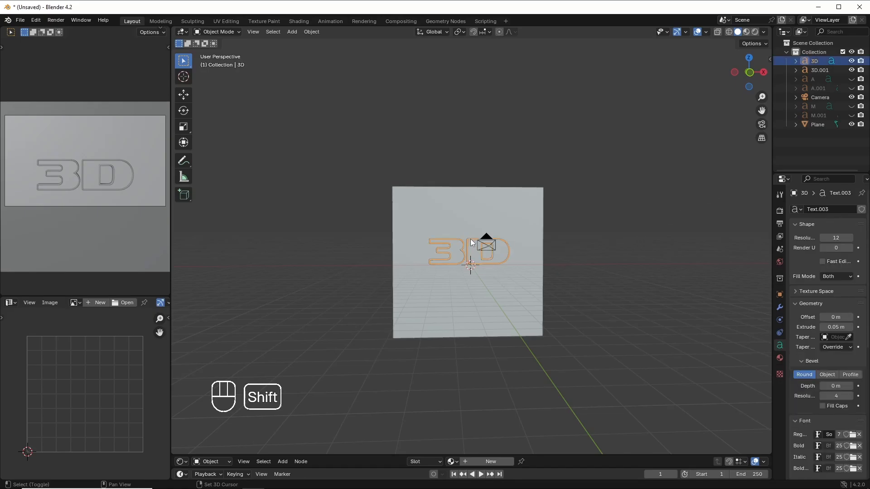
left_click(470, 239, "shift")
key("g")
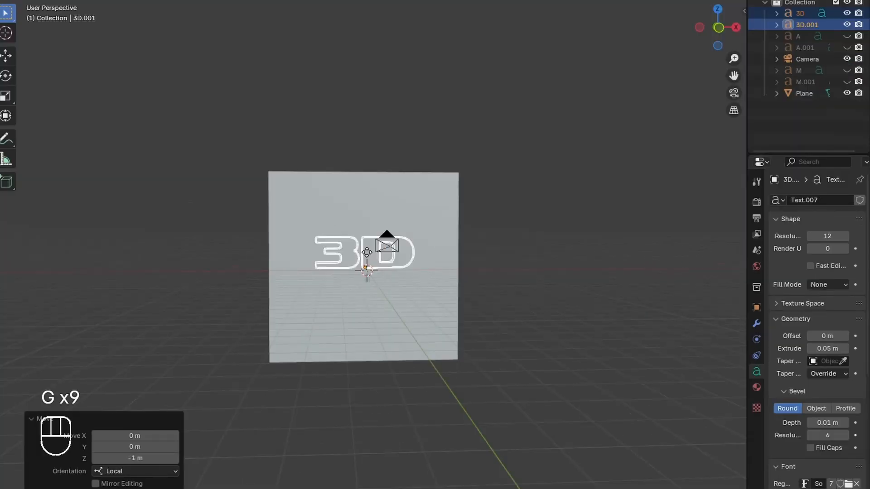
key("z")
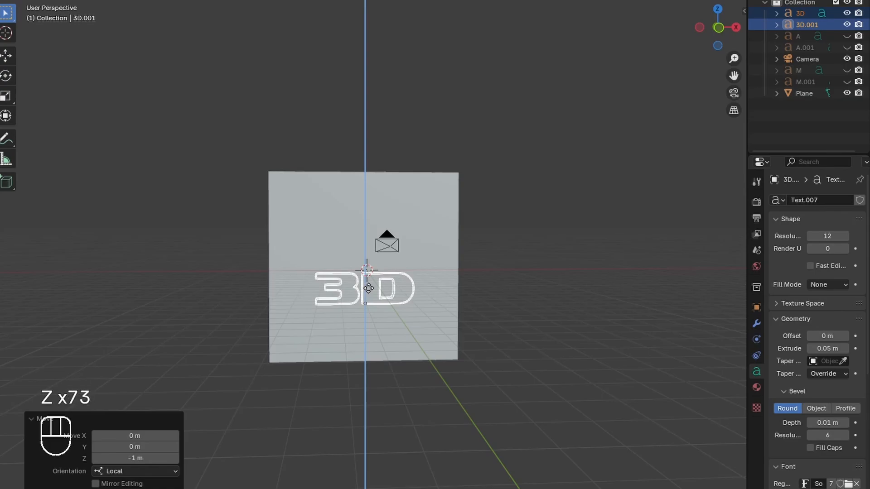
left_click(379, 290)
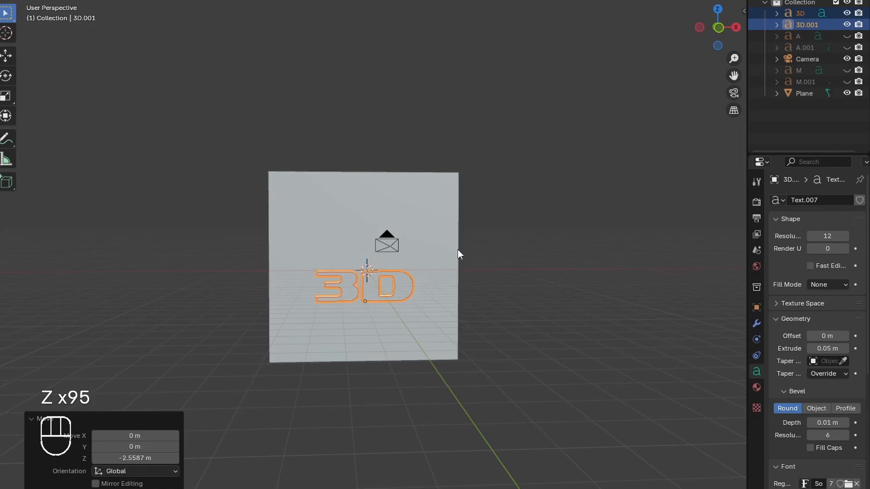
Unhide the A and M texts together with their outline copies.
left_click(847, 36)
left_click(847, 48)
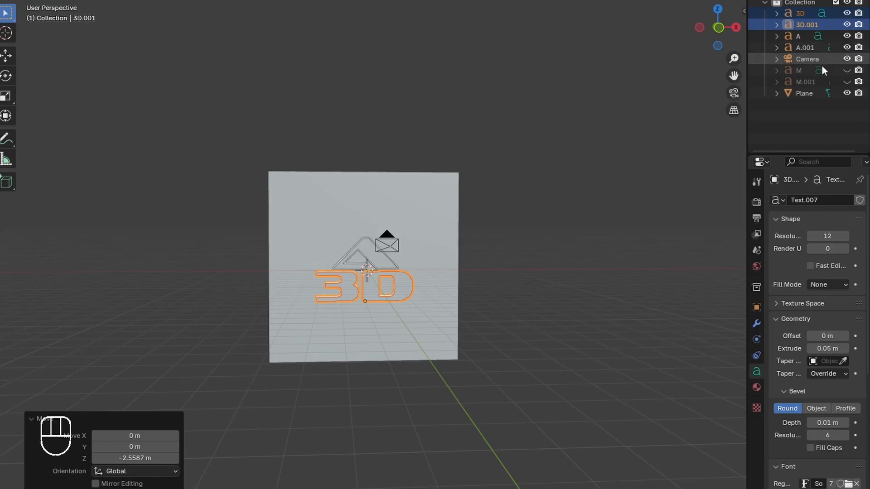
left_click(847, 70)
left_click(847, 81)
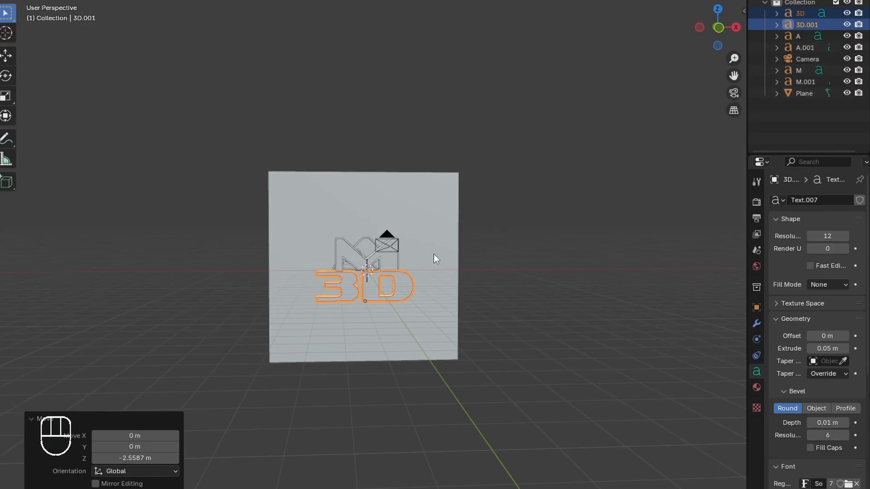
Scale the M text and its outline copy up uniformly to roughly the width of the 3D text.
left_click(348, 255)
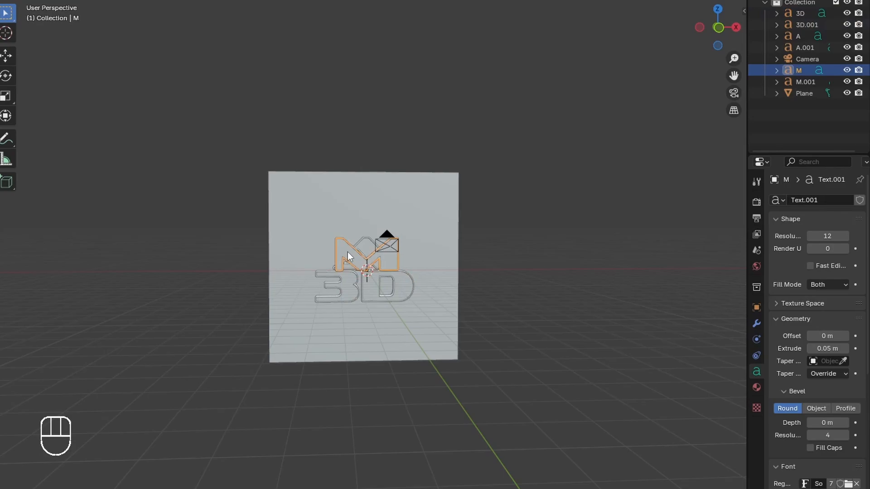
left_click(345, 241, "shift")
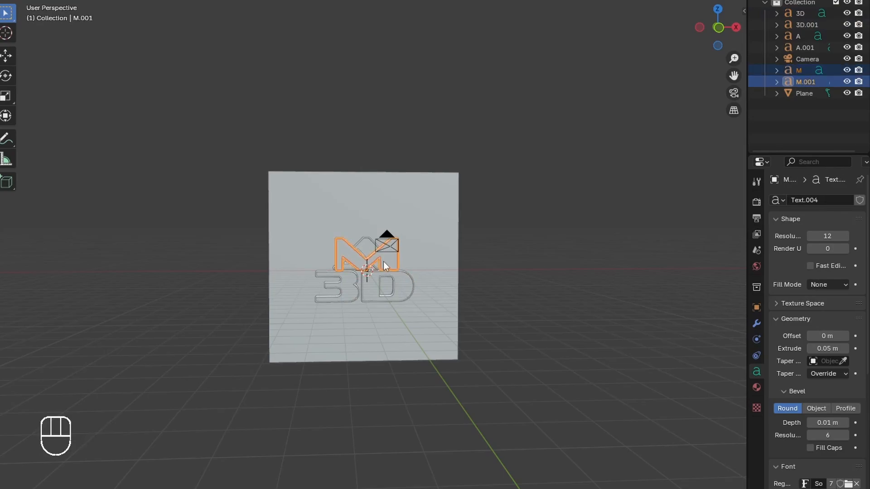
key("s")
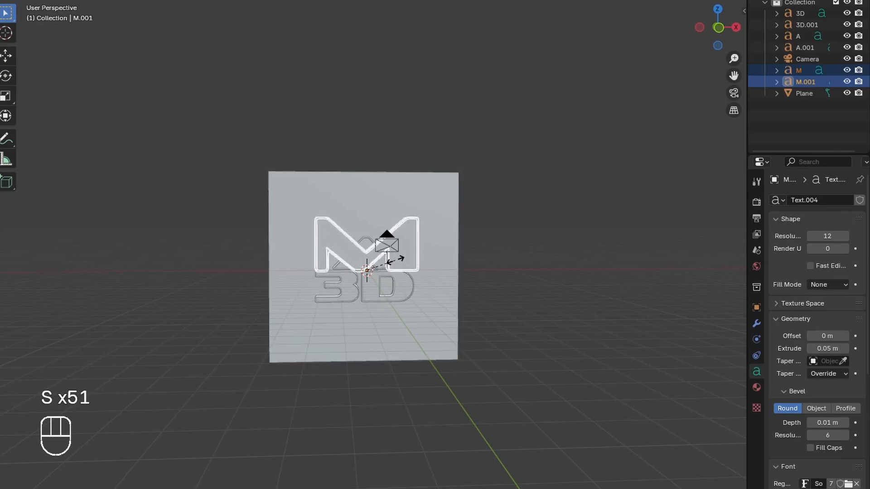
left_click(392, 260)
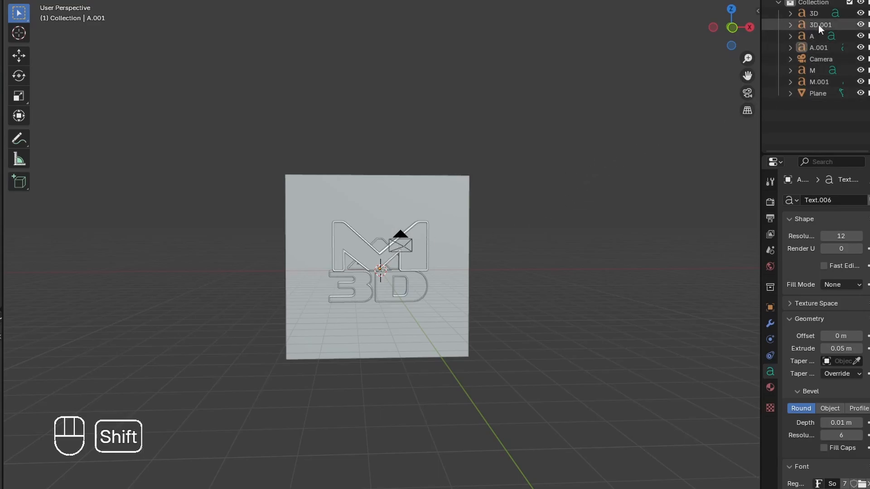
Scale the A text and its outline copy up uniformly by about 1.43.
left_click(815, 36)
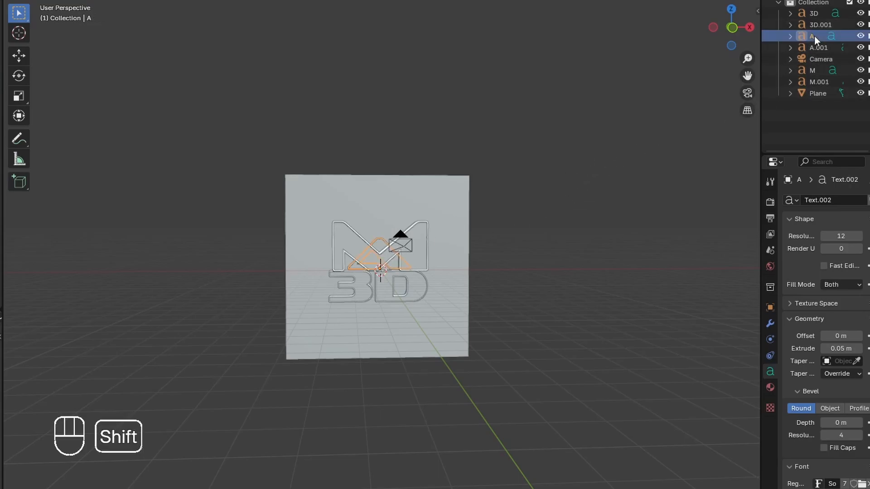
left_click(819, 47, "shift")
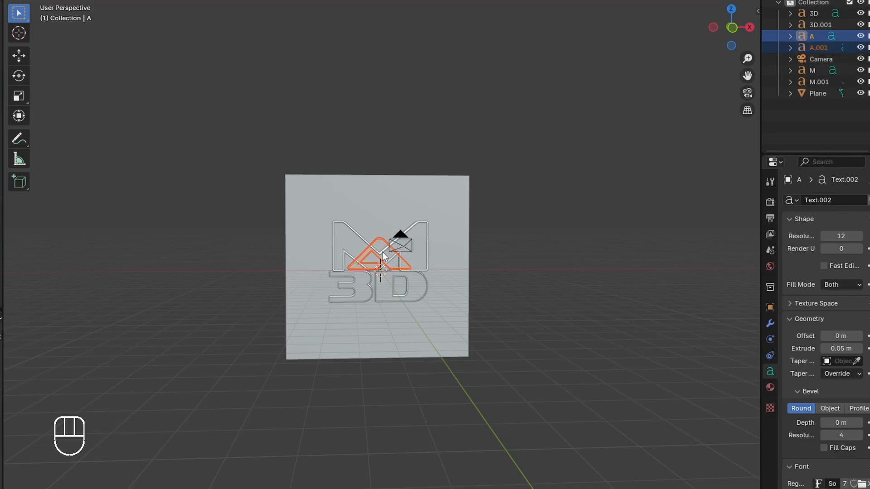
key("s")
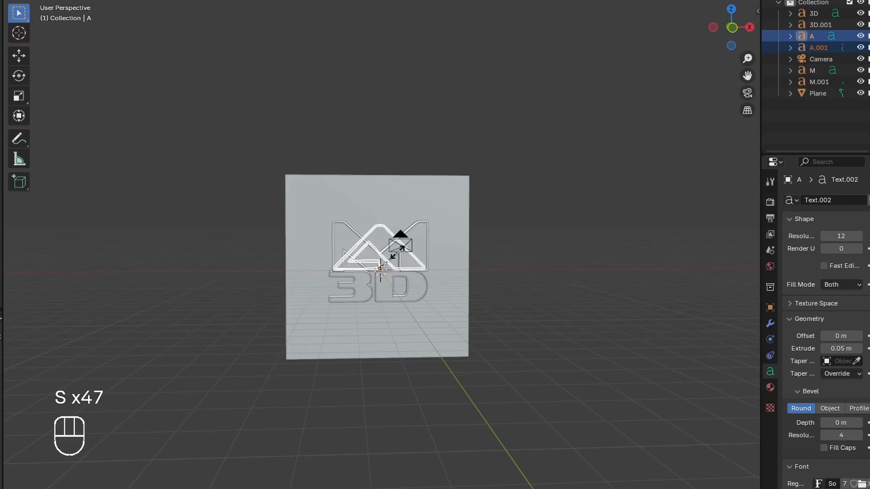
left_click(398, 250)
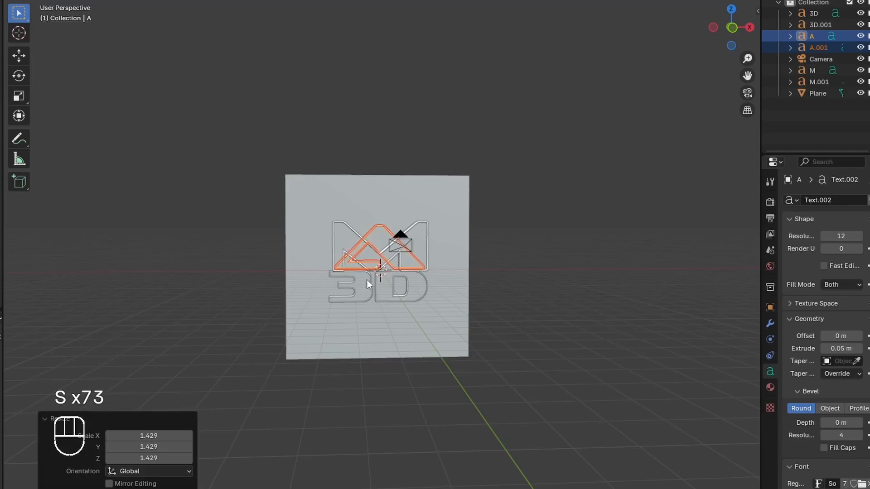
Shift the 3D text and its outline copy about 0.26 m along the global X axis, then deselect everything.
left_click(396, 296)
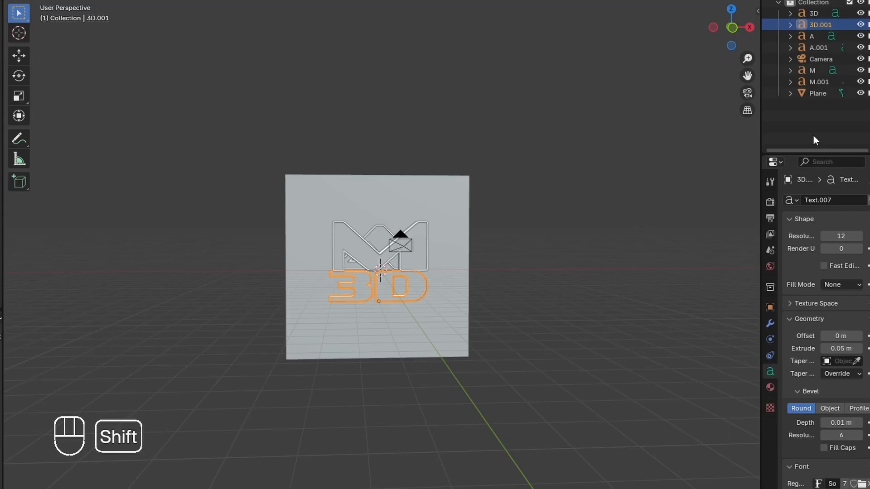
left_click(819, 15, "shift")
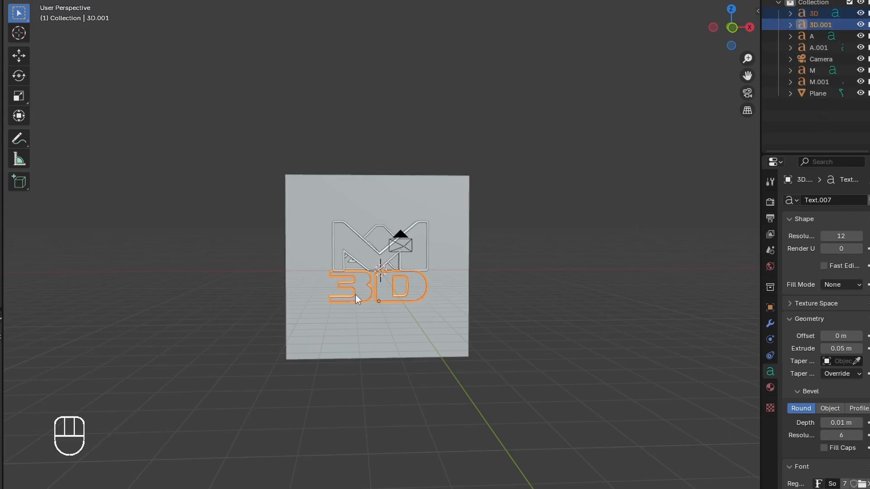
key("g")
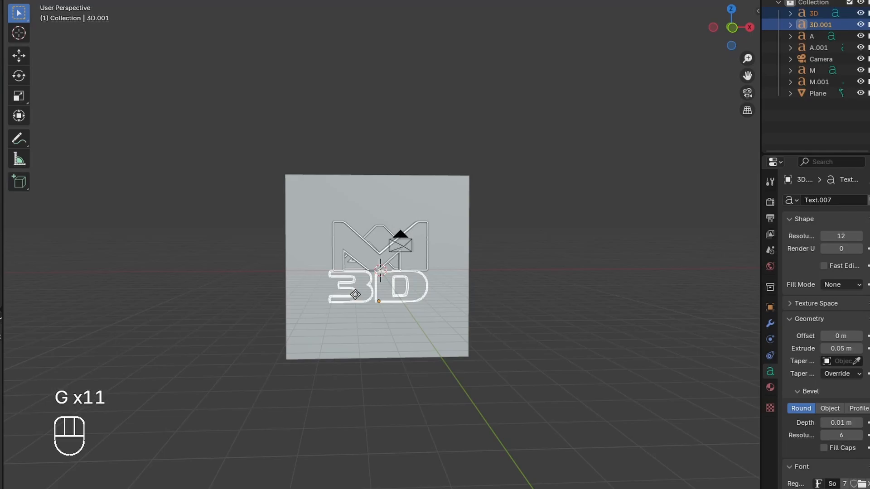
key("x")
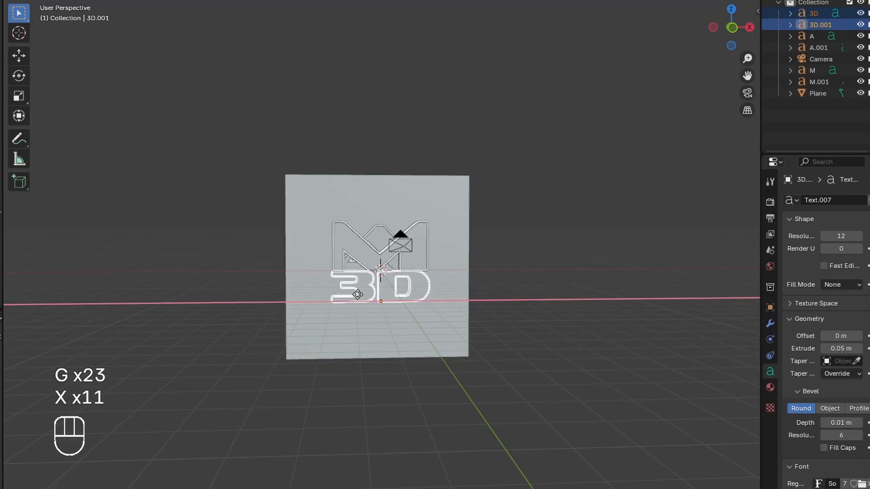
left_click(359, 295)
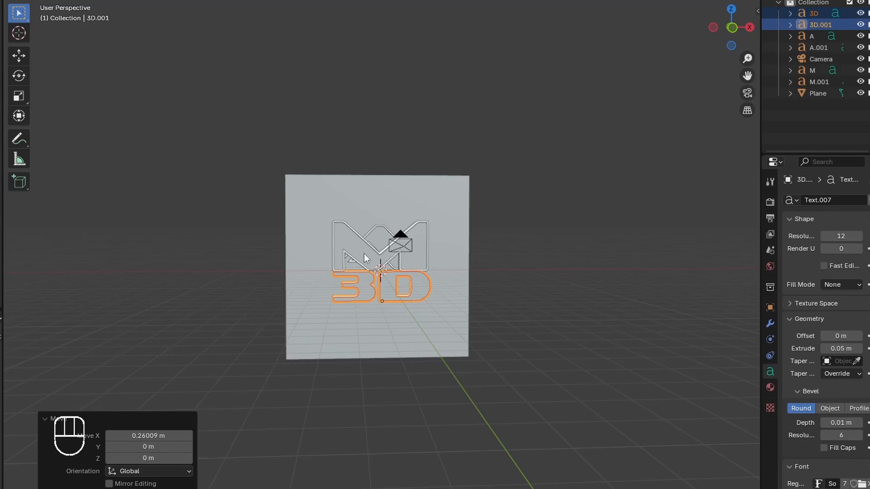
left_click(610, 172)
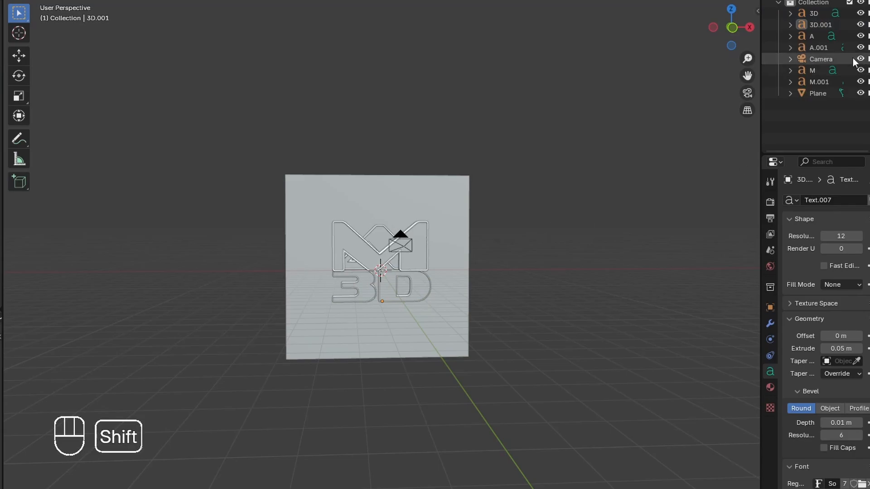
Move the M text and its outline copy about 1.02 m down along the global Z axis to overlap the 3D text.
left_click(814, 69)
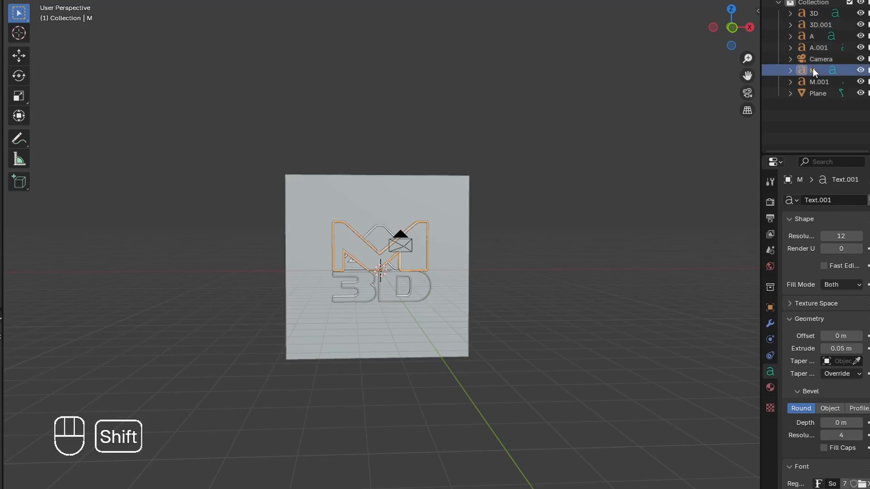
left_click(814, 79, "shift")
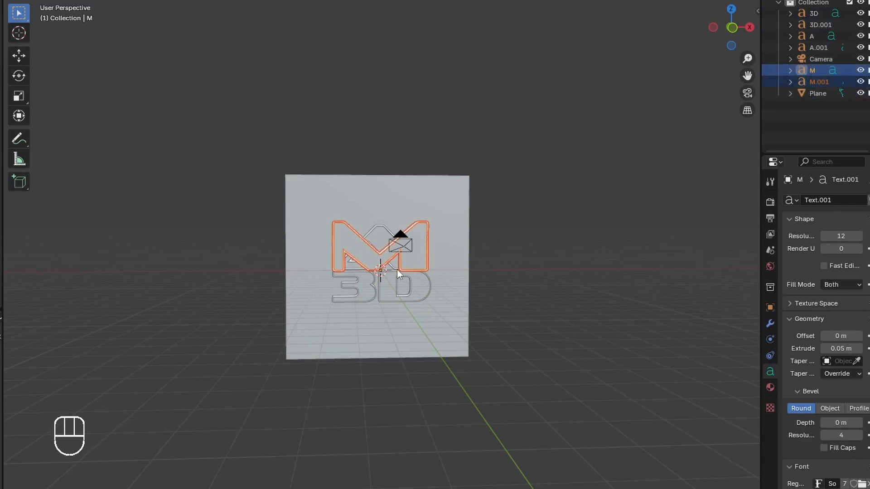
key("g")
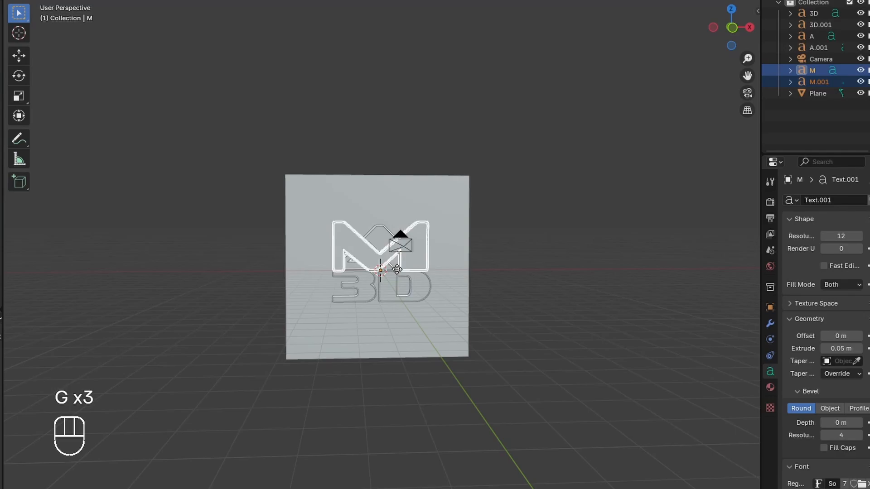
key("z")
key("z")
key("z")
key("z")
key("z")
key("z")
key("z")
key("z")
key("z")
key("z")
key("z")
key("z")
key("z")
key("z")
key("z")
key("z")
key("z")
key("z")
key("z")
key("z")
key("z")
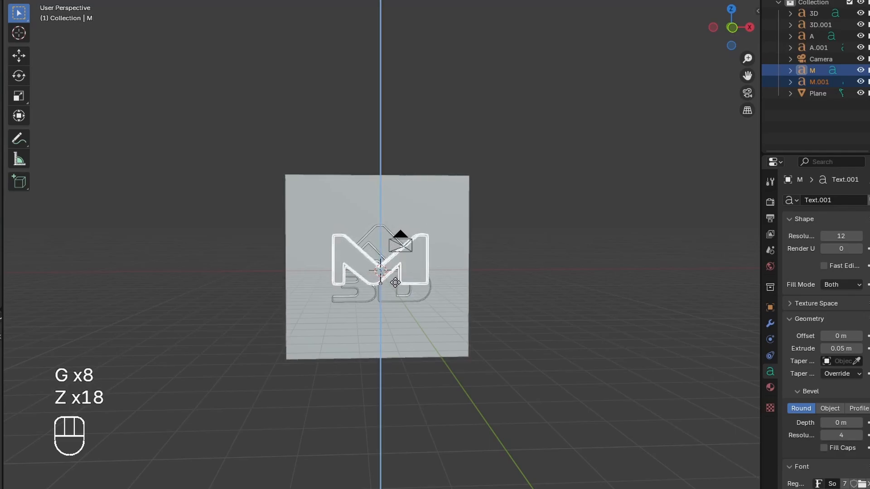
key("z")
key("z")
key("z")
key("z")
key("z")
key("z")
key("z")
key("z")
key("z")
key("z")
key("z")
key("z")
key("z")
key("z")
key("z")
key("z")
key("z")
key("z")
key("z")
key("z")
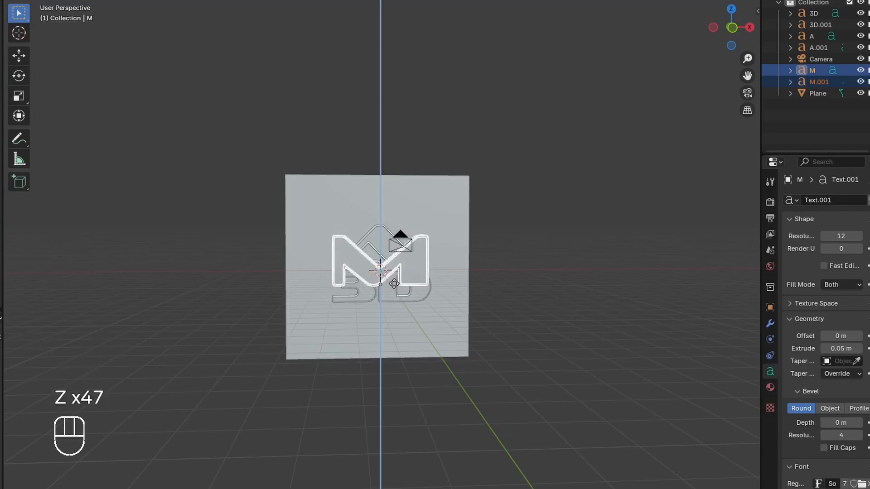
key("z")
key("z")
key("z")
key("z")
key("z")
key("z")
key("z")
key("z")
key("z")
key("z")
key("z")
key("z")
key("z")
left_click(393, 284)
key("z")
key("z")
key("z")
key("z")
key("z")
key("z")
key("z")
key("z")
From a side view, move the 3D text and its outline copy about -0.97 m along the global Y axis, level with the A text.
mouse_move(733, 29)
left_mouse_down()
mouse_move(634, 33)
mouse_move(732, 28)
left_mouse_up()
left_click(733, 27)
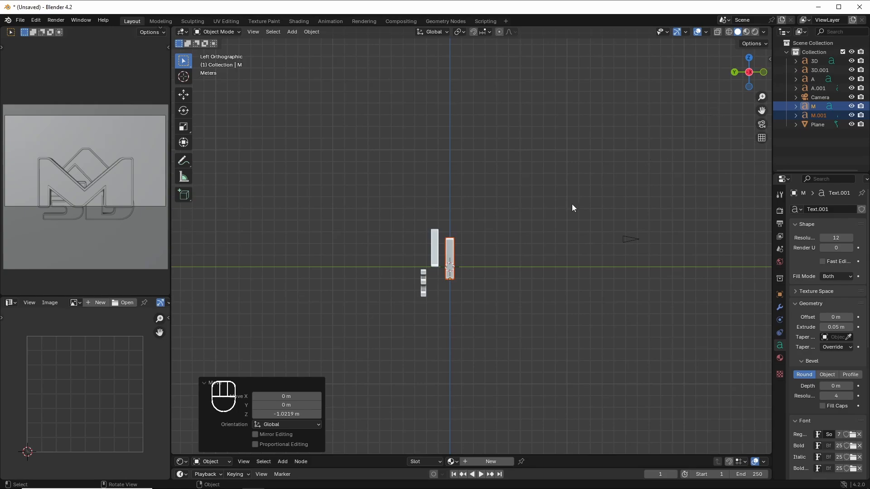
key("alt+a")
left_click(814, 61, "shift")
left_click(817, 69, "shift")
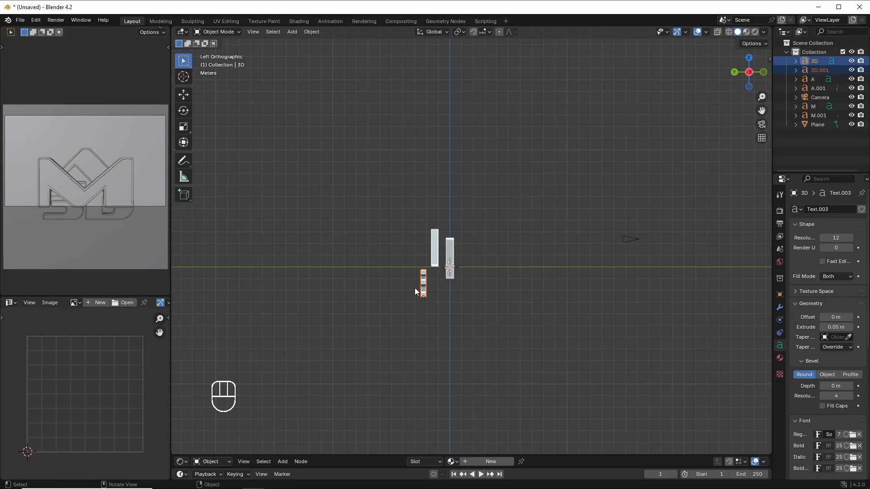
key("g")
key("y")
key("y")
key("y")
key("y")
key("y")
key("y")
key("y")
key("y")
key("y")
key("y")
key("y")
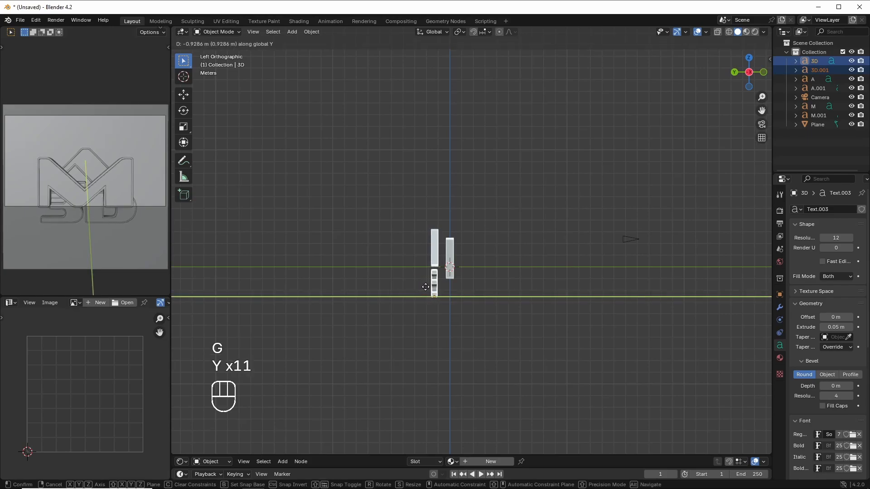
key("y")
key("y")
key("y")
key("y")
key("y")
key("y")
key("y")
key("y")
key("y")
key("y")
key("y")
key("y")
key("y")
key("y")
key("y")
key("y")
key("y")
key("y")
key("y")
key("y")
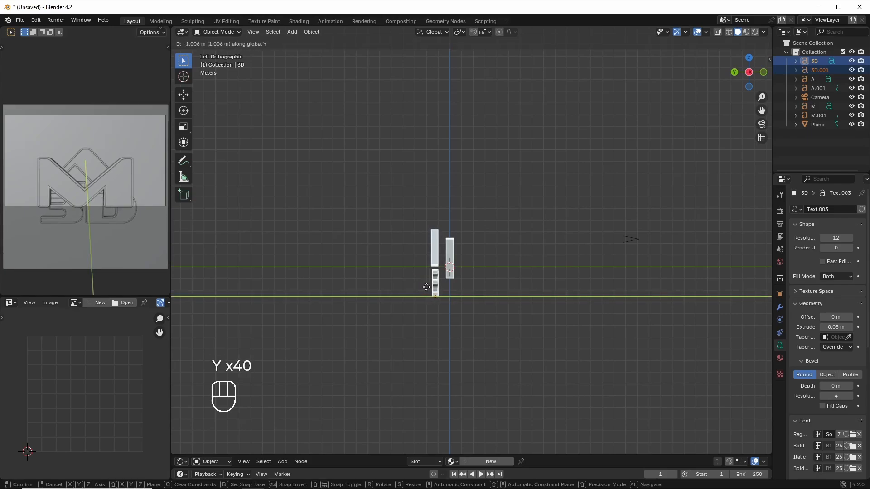
key("y")
key("y")
key("y")
key("y")
key("y")
key("y")
key("y")
key("y")
key("y")
key("y")
key("y")
key("y")
key("y")
key("y")
key("y")
key("y")
key("y")
key("y")
key("y")
key("y")
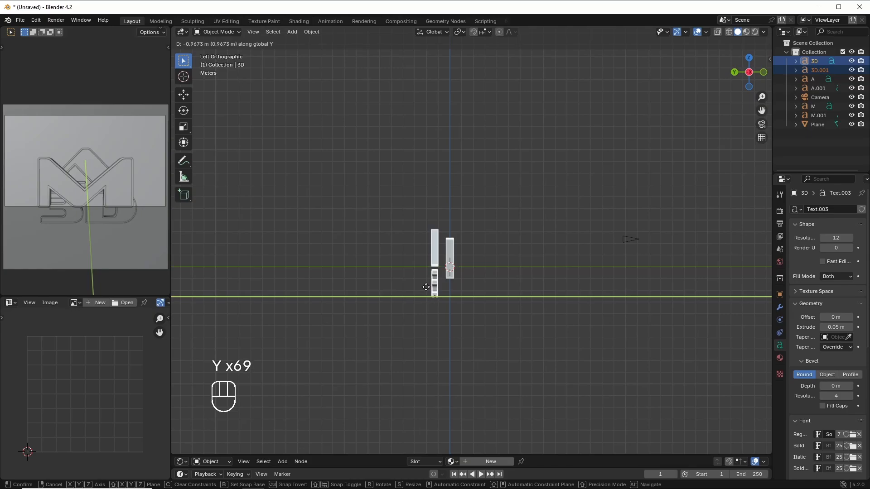
key("y")
key("y")
key("y")
key("y")
key("y")
key("y")
key("y")
key("y")
key("y")
key("y")
key("y")
key("y")
key("y")
key("y")
key("y")
key("y")
key("y")
key("y")
key("y")
key("y")
left_click(426, 287)
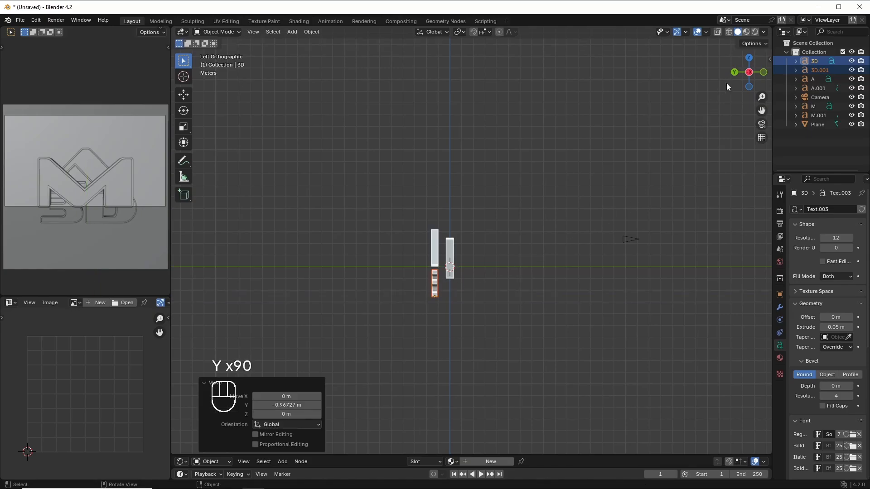
Move the M text and its outline copy about 0.47 m along the global Y axis toward the other texts, checking from the side.
mouse_move(750, 76)
left_mouse_down()
mouse_move(730, 86)
mouse_move(743, 68)
mouse_move(721, 84)
mouse_move(735, 79)
mouse_move(737, 50)
mouse_move(770, 118)
mouse_move(820, 113)
mouse_move(809, 124)
mouse_move(738, 76)
mouse_move(750, 64)
left_mouse_up()
left_click(539, 208)
left_click(815, 105)
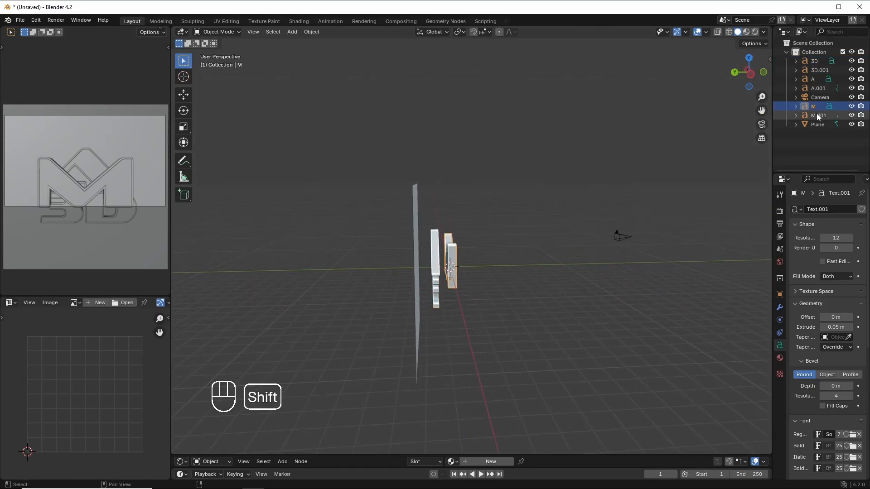
left_click(816, 113, "shift")
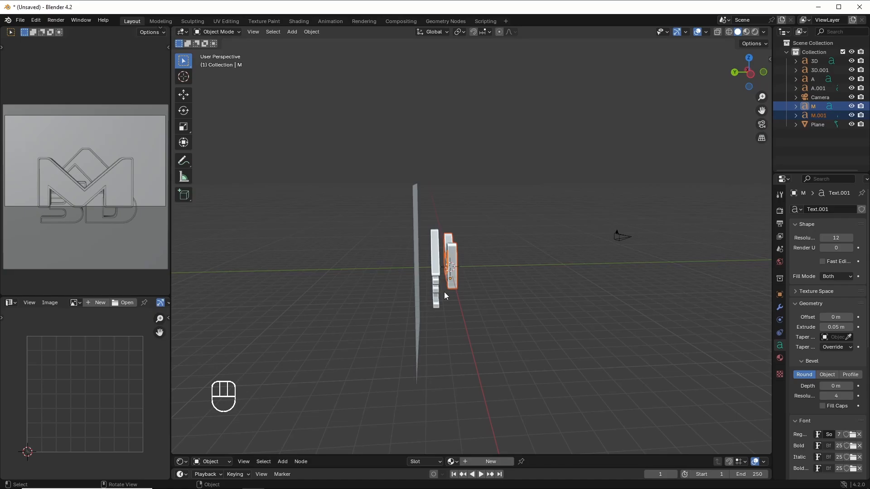
key("g")
key("g")
key("g")
key("g")
key("y")
key("y")
key("y")
key("y")
key("y")
key("y")
key("y")
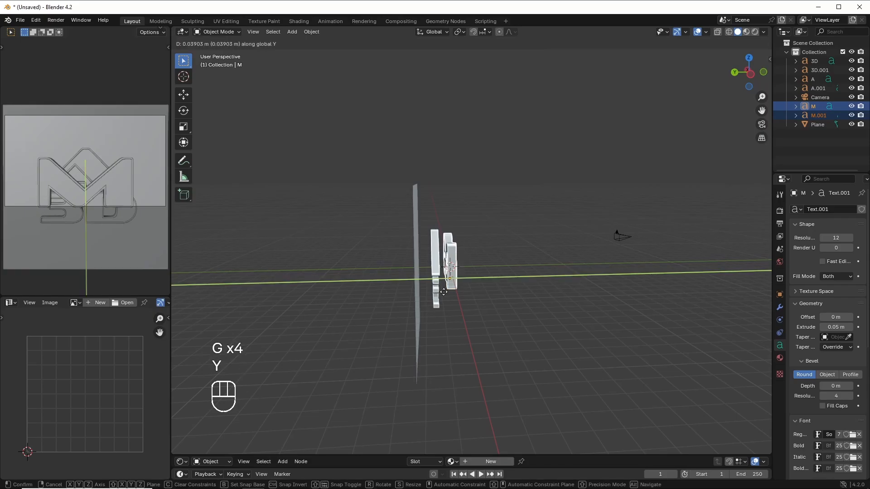
key("y")
key("y")
key("y")
key("y")
key("y")
key("y")
key("y")
key("y")
key("y")
key("y")
key("y")
key("y")
key("y")
key("y")
key("y")
key("y")
key("y")
key("y")
key("y")
key("y")
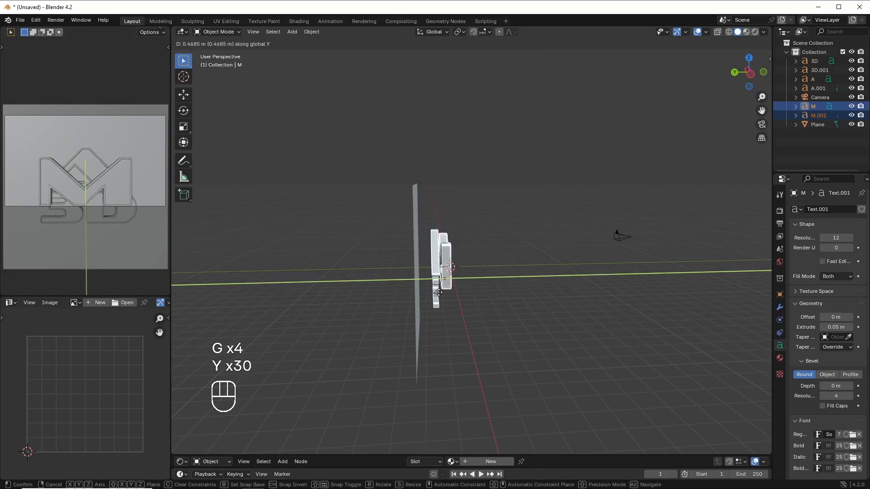
left_click(439, 296)
key("y")
key("y")
key("y")
key("y")
key("y")
key("y")
key("y")
key("y")
key("y")
key("y")
key("y")
key("y")
key("y")
key("y")
key("y")
key("y")
key("y")
key("y")
key("y")
key("y")
left_click_drag(755, 72, 748, 77)
left_click(748, 75)
key("y")
key("y")
key("y")
key("y")
key("y")
key("y")
key("y")
key("y")
key("y")
key("y")
key("y")
key("y")
key("y")
key("y")
key("y")
key("y")
key("y")
key("y")
key("y")
key("y")
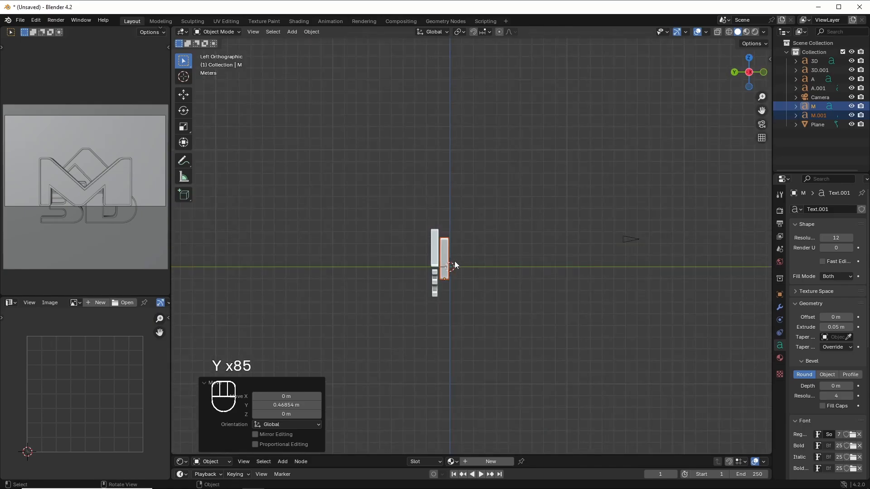
Look through the camera and shift its framing so the whole M, A and 3D logo fits inside the frame.
left_click_drag(750, 73, 657, 77)
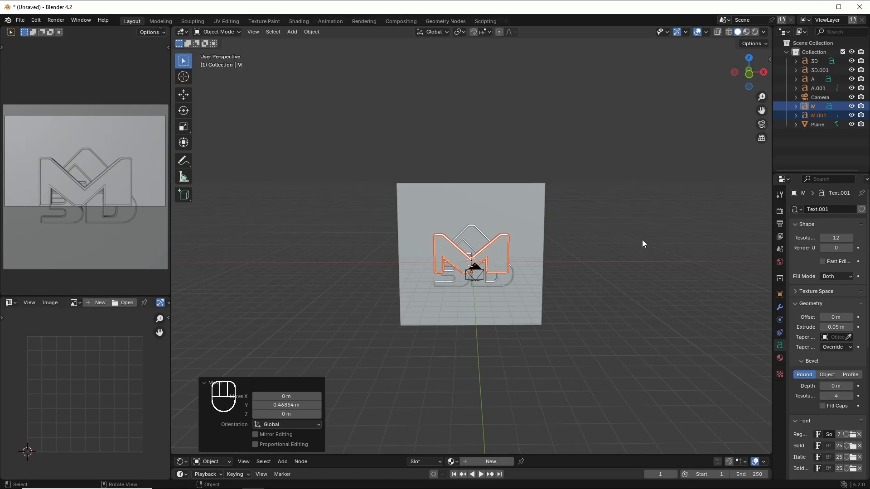
key("KP_0")
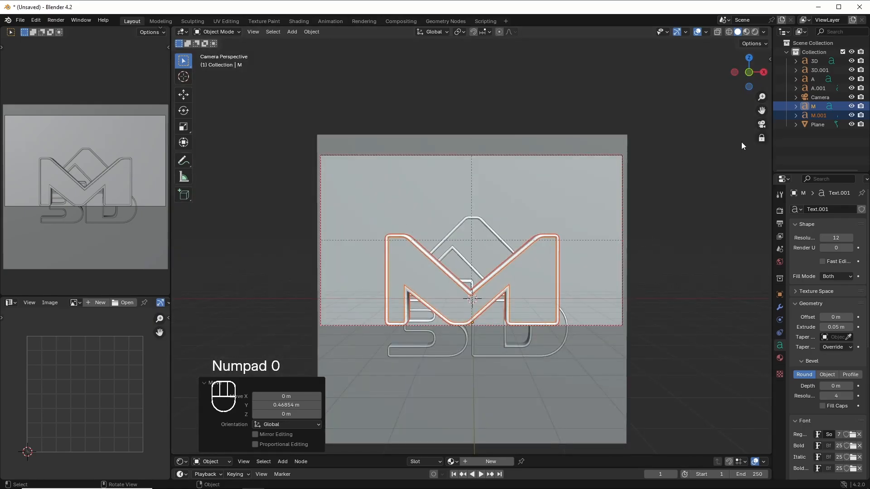
left_click_drag(762, 110, 756, 64)
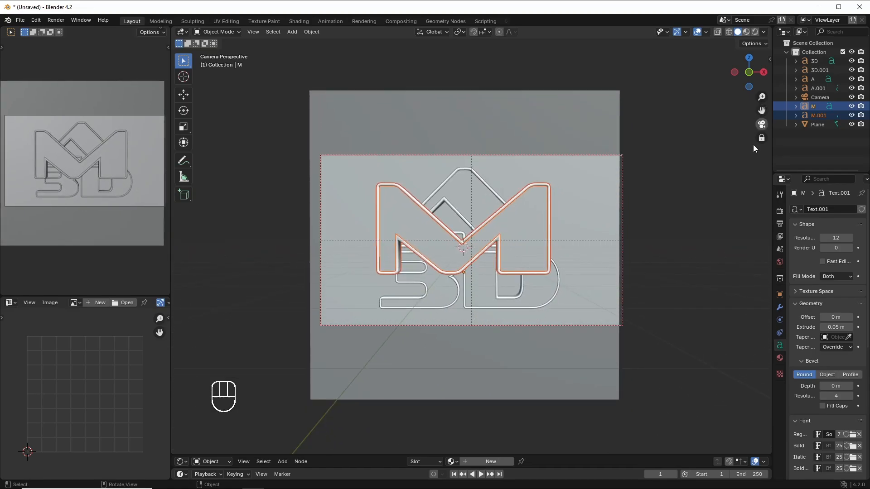
Scale the backdrop plane up uniformly by about 1.41 so it extends well beyond the camera frame.
left_click(599, 349)
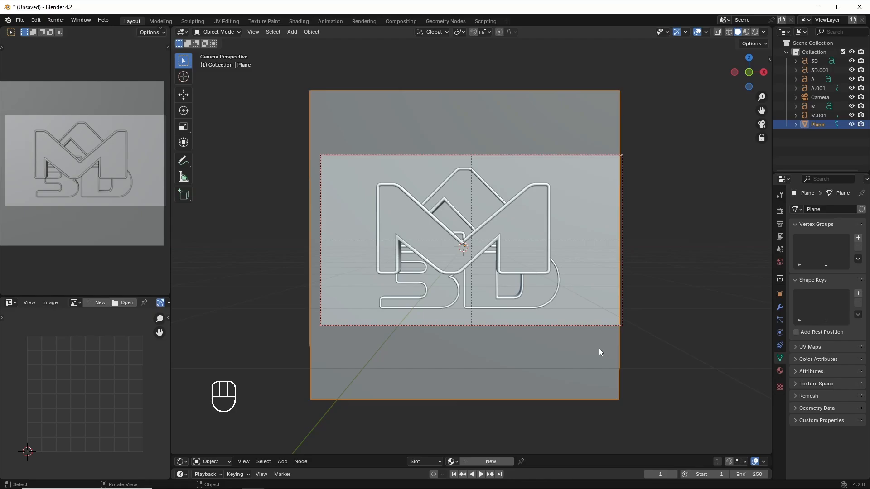
key("s")
key("s")
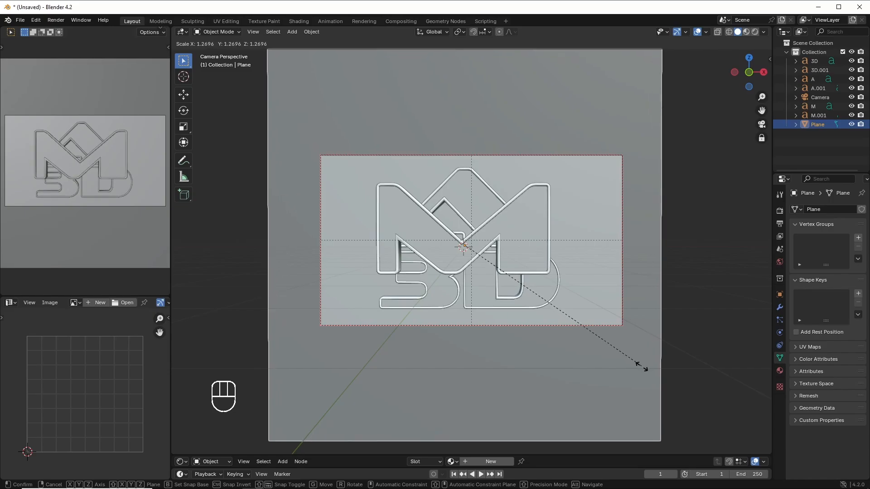
left_click(660, 376)
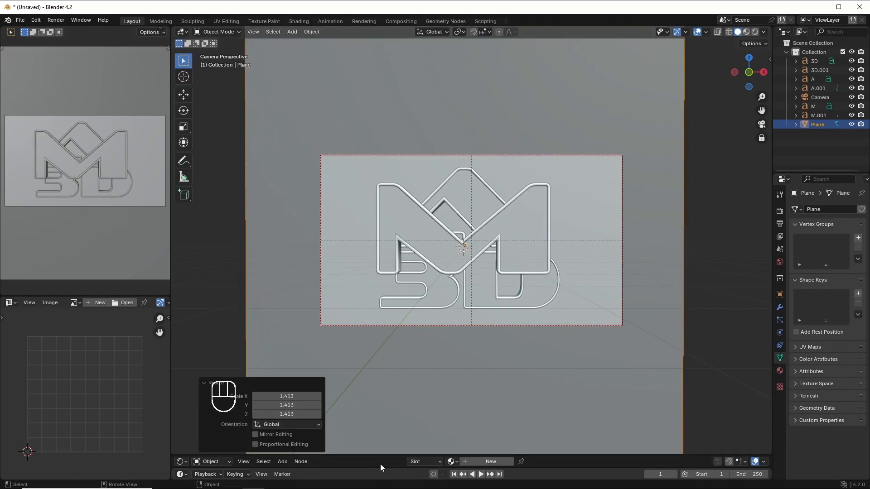
Enlarge the shader editor area below the 3D view and switch the viewport to Material Preview shading.
left_click_drag(399, 455, 370, 303)
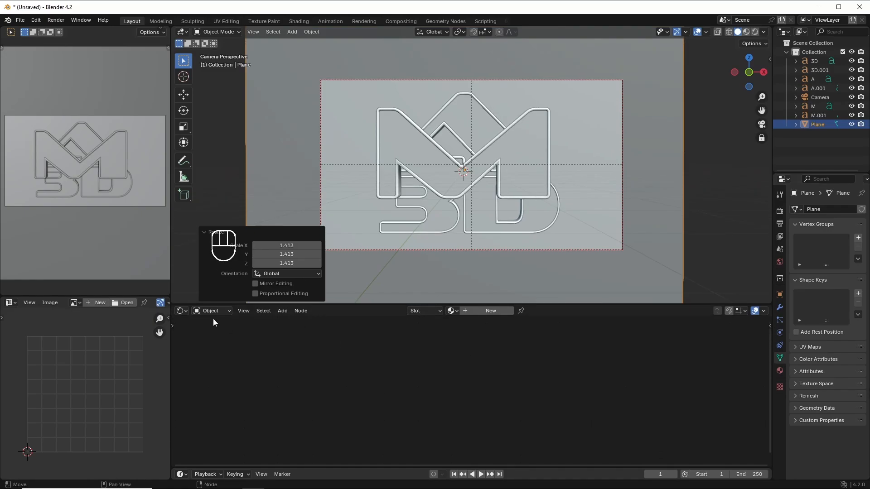
left_click(183, 312)
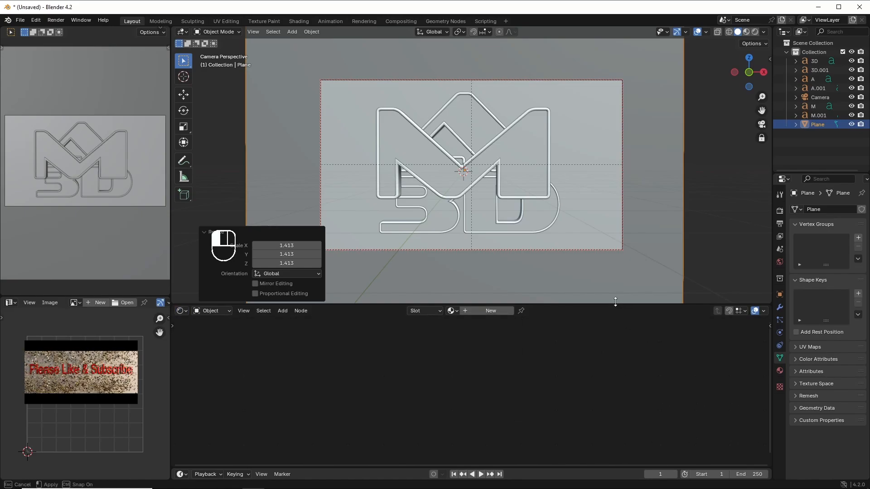
left_click_drag(615, 304, 613, 292)
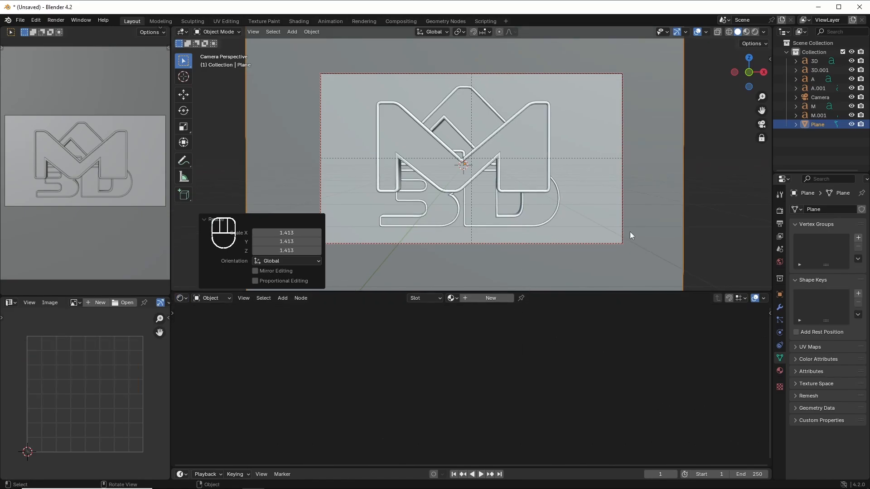
left_click(640, 222)
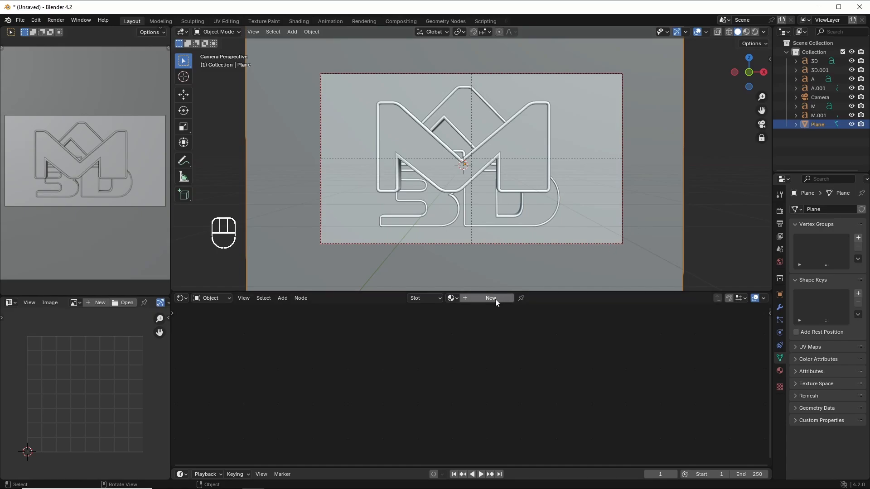
left_click(747, 32)
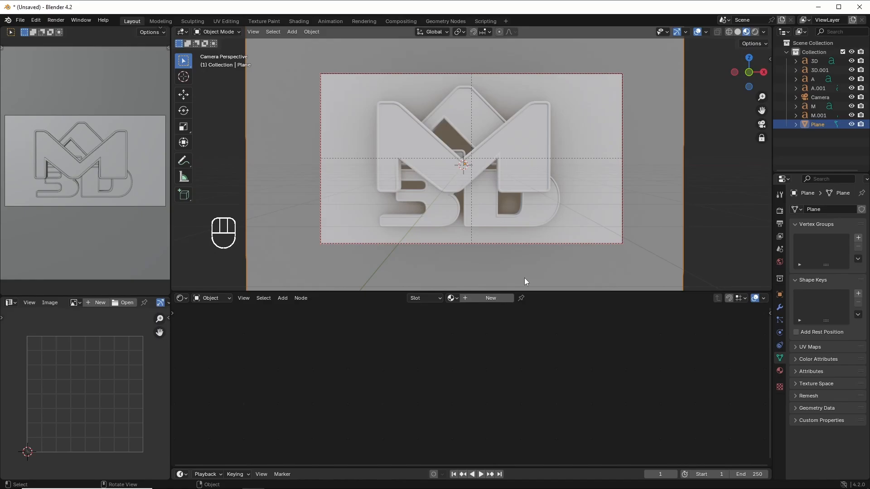
Create a new material for the backdrop plane and select its Principled BSDF node.
left_click(496, 298)
left_click_drag(436, 341, 530, 331)
left_click(479, 350)
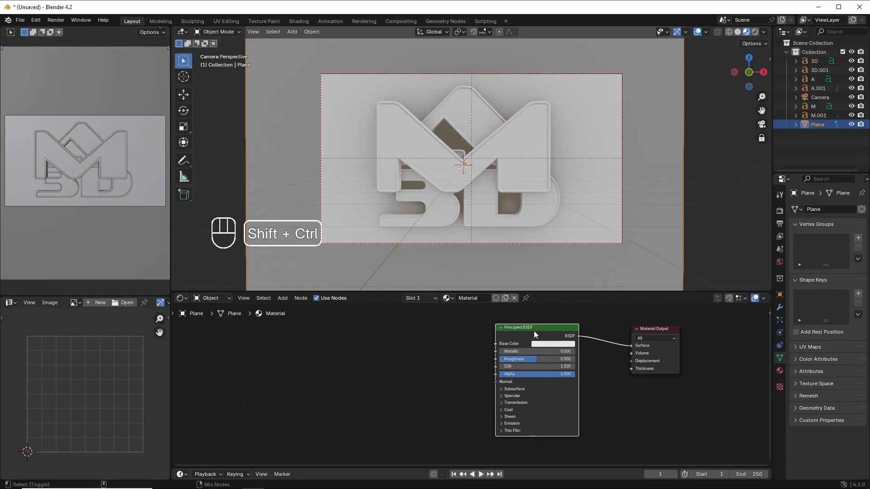
Add a Principled texture setup using the Fabric017_4K-JPG color, displacement, both normal, opacity and roughness maps from the TEXTURE\fabric folder.
key("ctrl+shift+t")
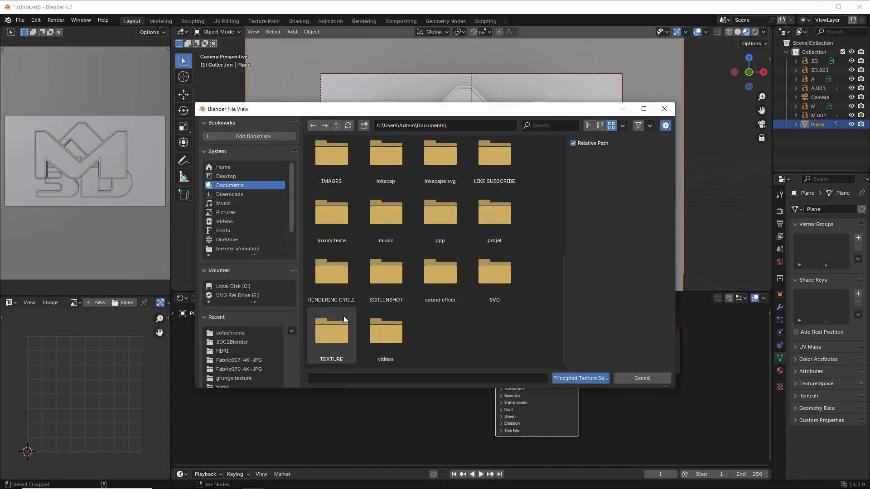
double_click(327, 327)
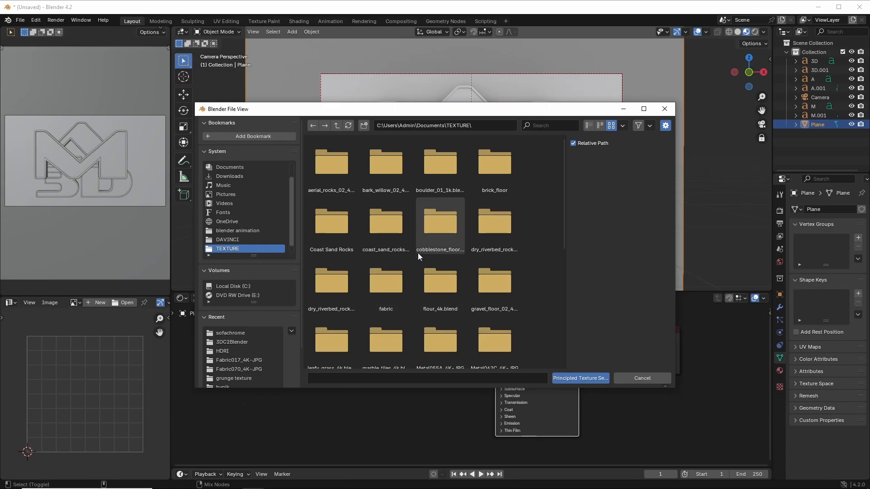
double_click(379, 281)
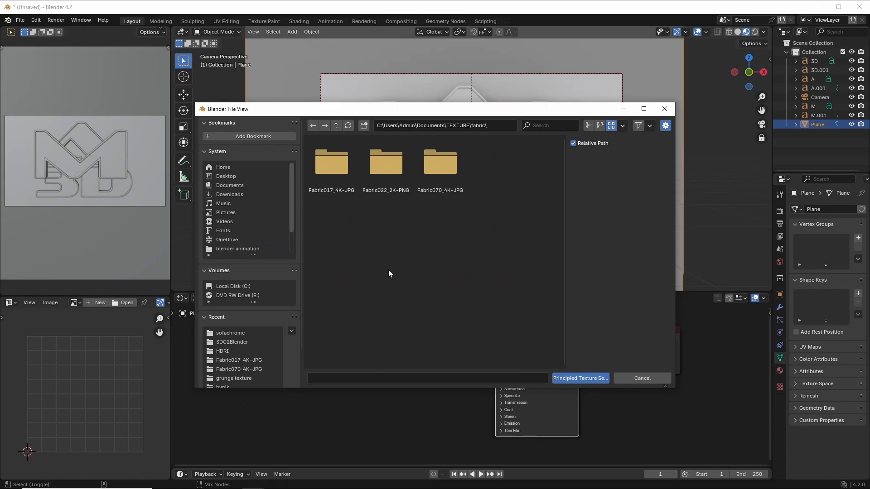
double_click(332, 165)
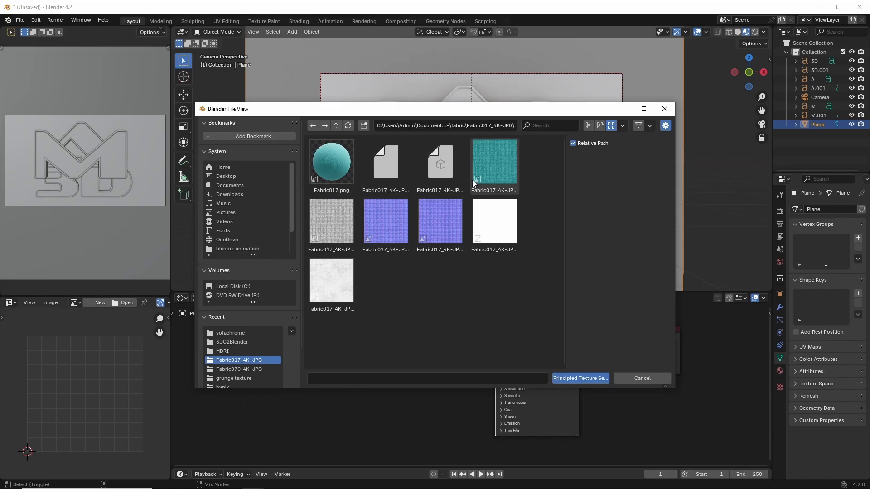
left_click(331, 280)
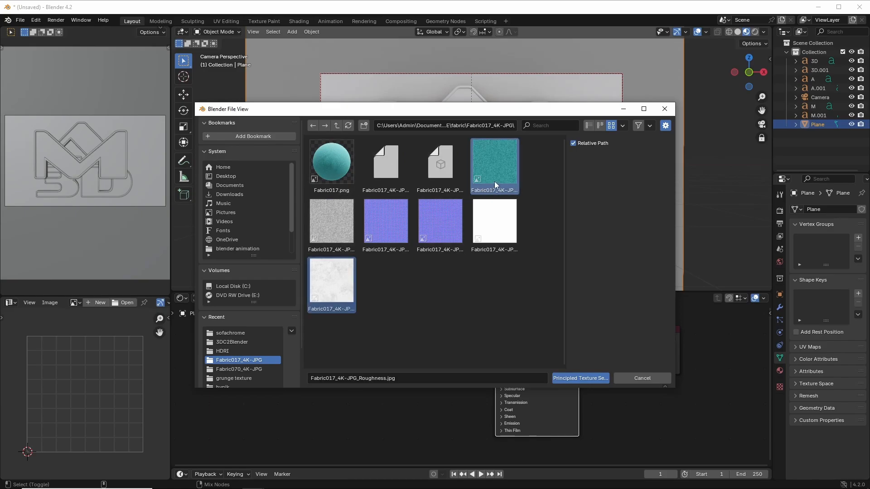
left_click(328, 228, "ctrl")
left_click(382, 227, "ctrl")
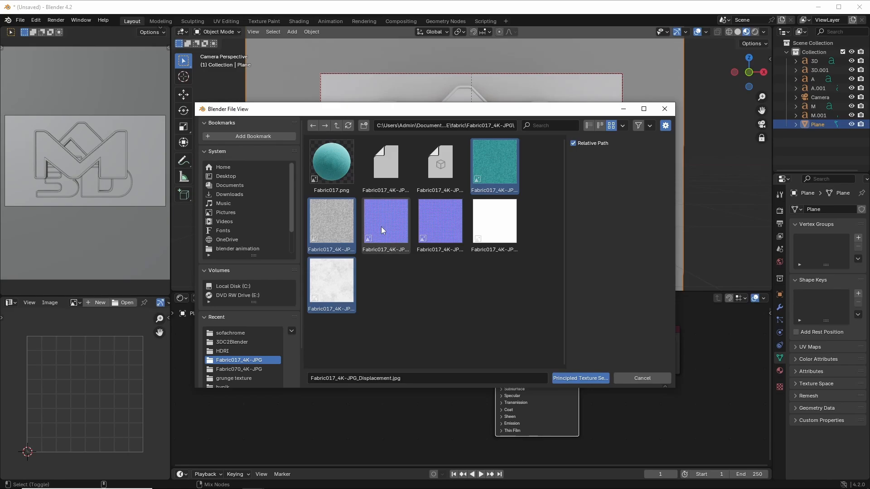
left_click(426, 227, "ctrl")
left_click(494, 225, "ctrl")
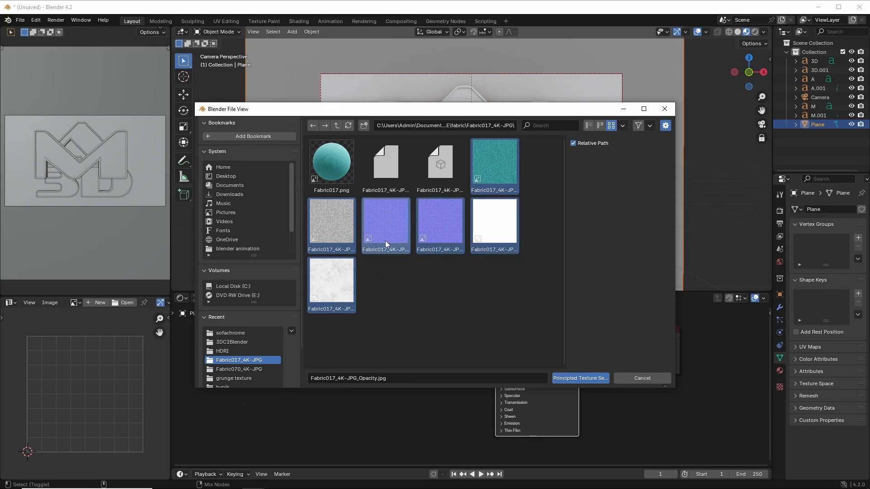
left_click(572, 379)
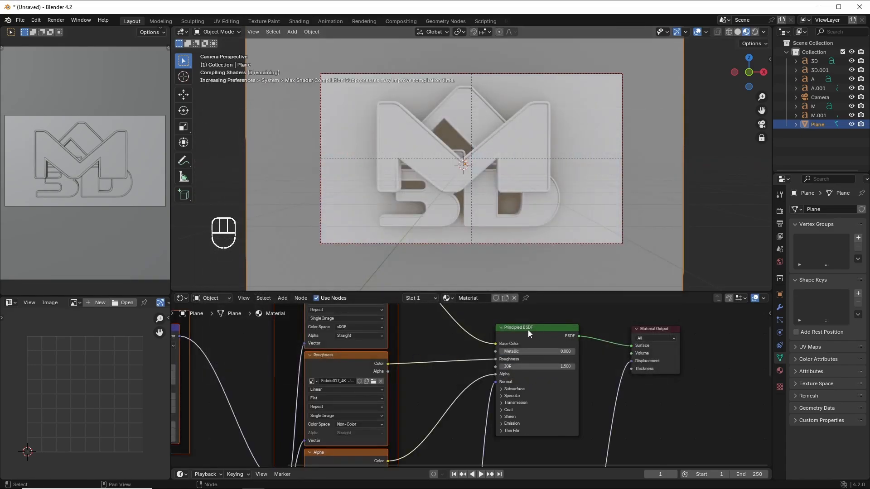
left_click_drag(529, 330, 536, 328)
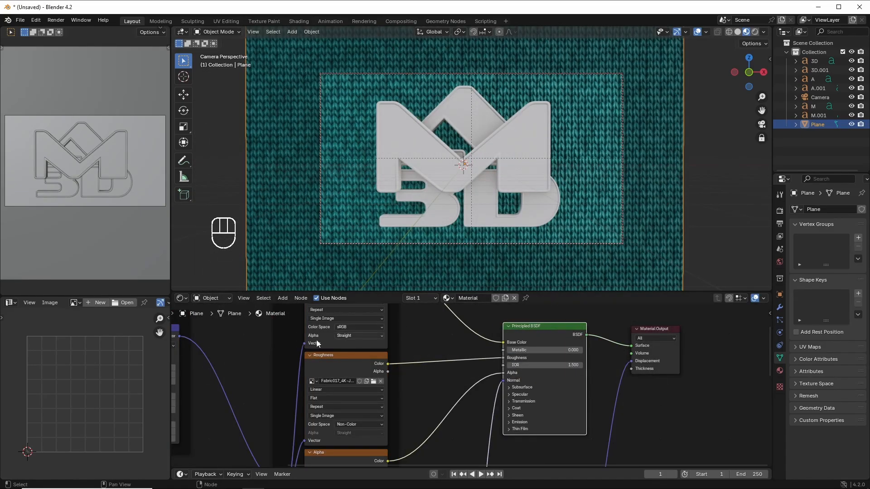
scroll(288, 350, "down", 8)
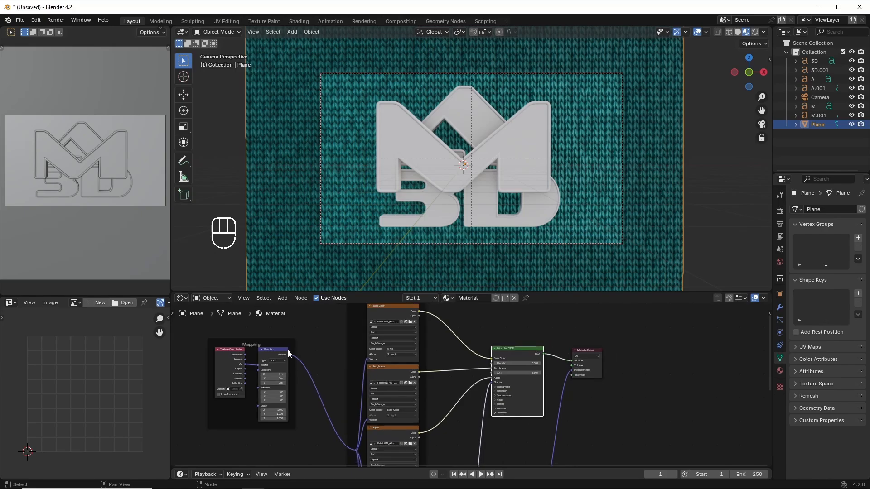
Add a Subdivision Surface modifier to the backdrop plane, set it to Simple, and apply it.
left_click(656, 128)
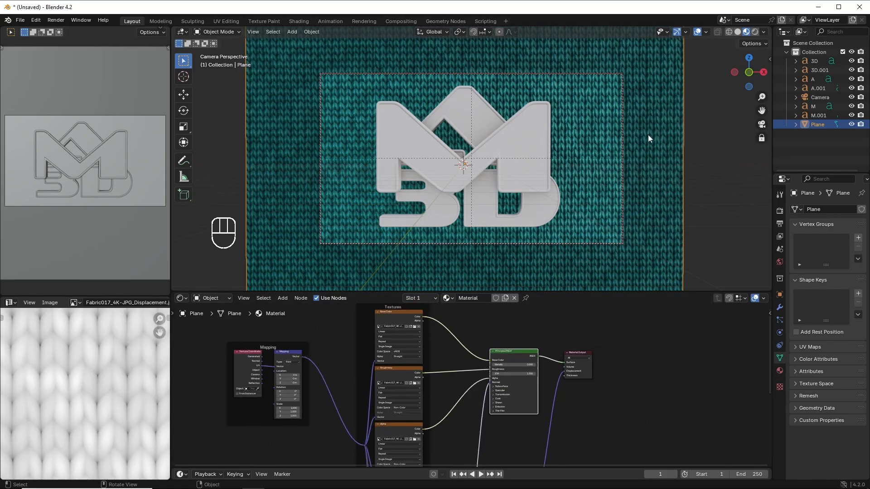
left_click(780, 310)
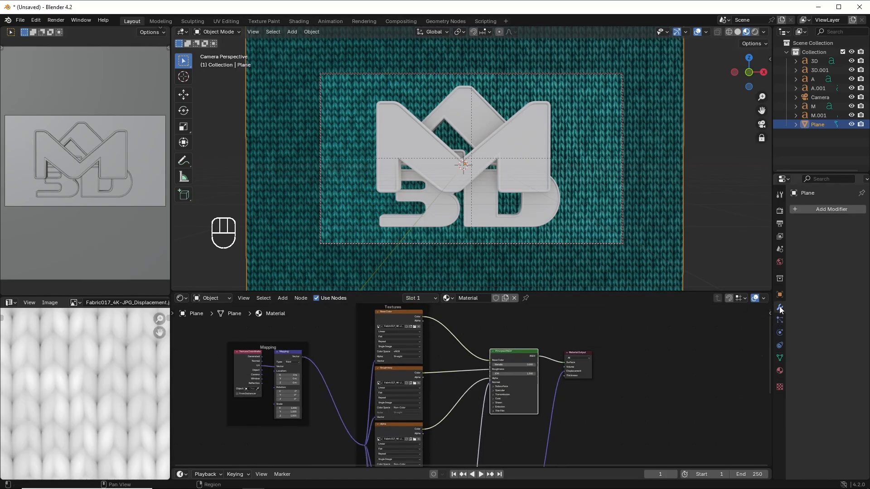
left_click(819, 208)
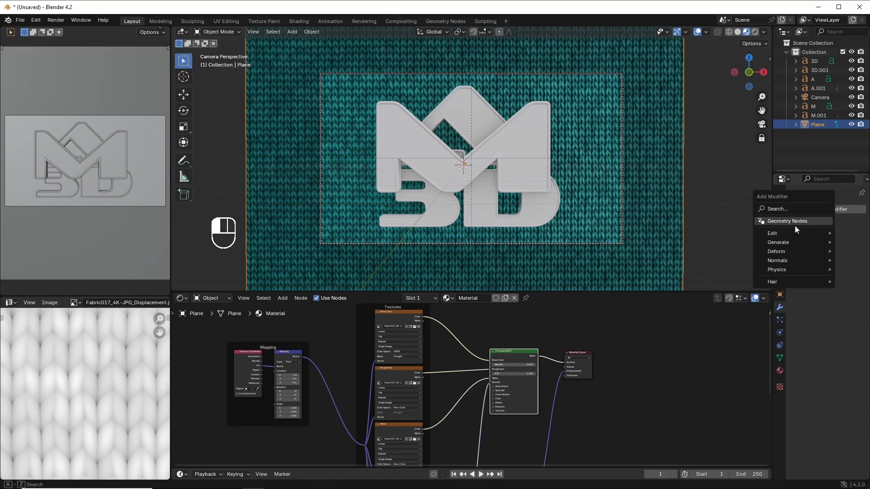
mouse_move(781, 243)
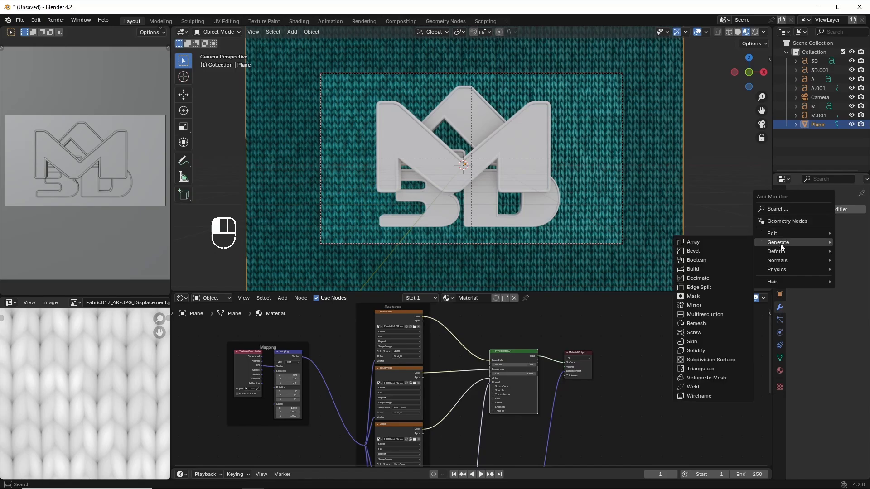
left_click(722, 360)
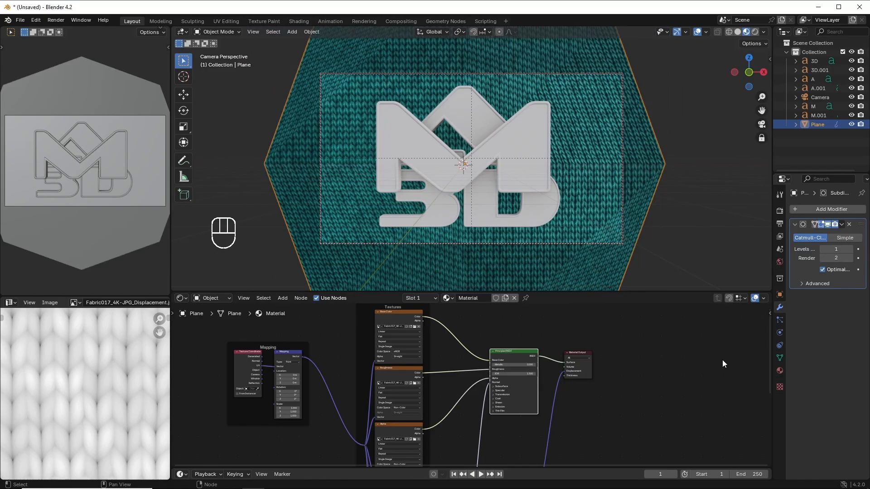
left_click(851, 241)
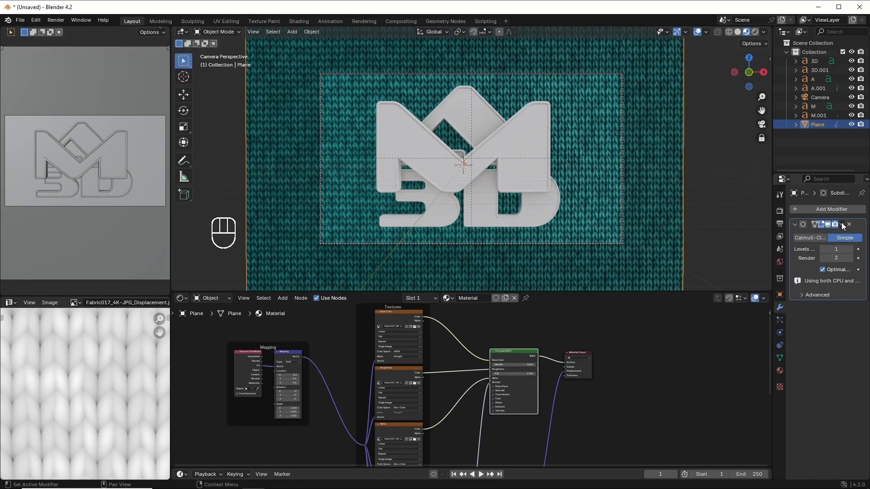
left_click(842, 224)
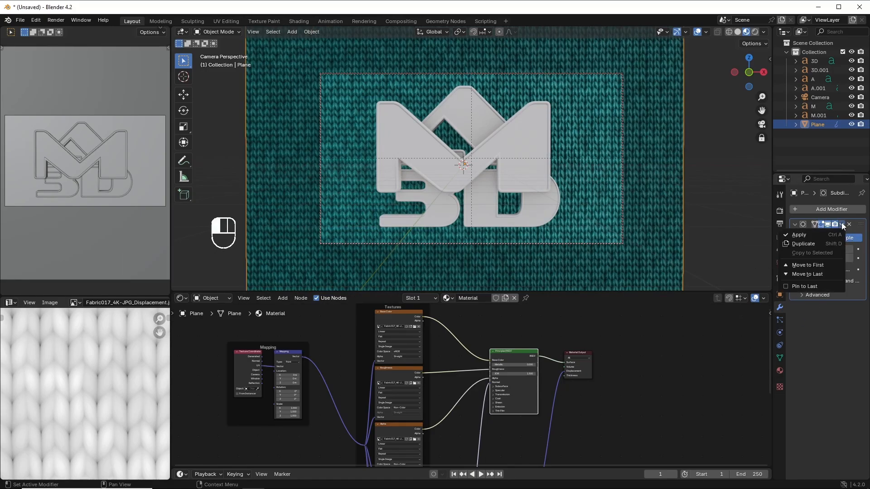
left_click(801, 235)
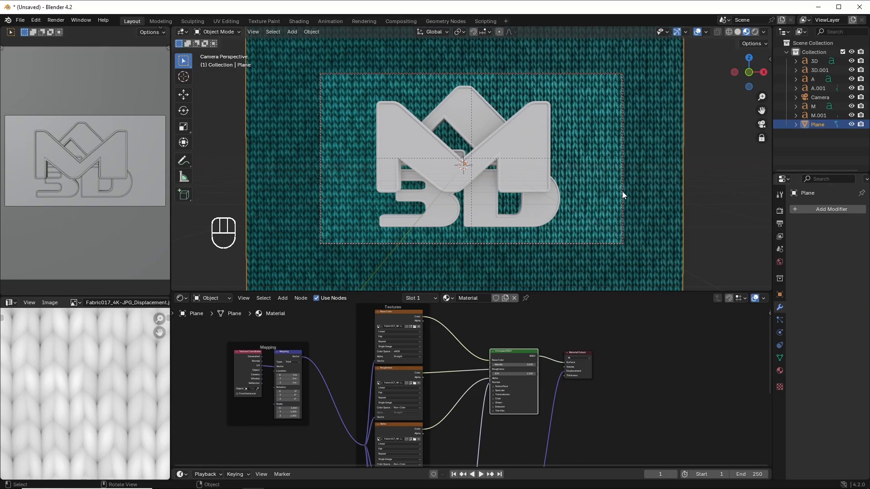
Switch the backdrop plane to Edit Mode and unwrap it with the Project from View (Bounds) UV projection.
left_click(212, 35)
left_click(214, 50)
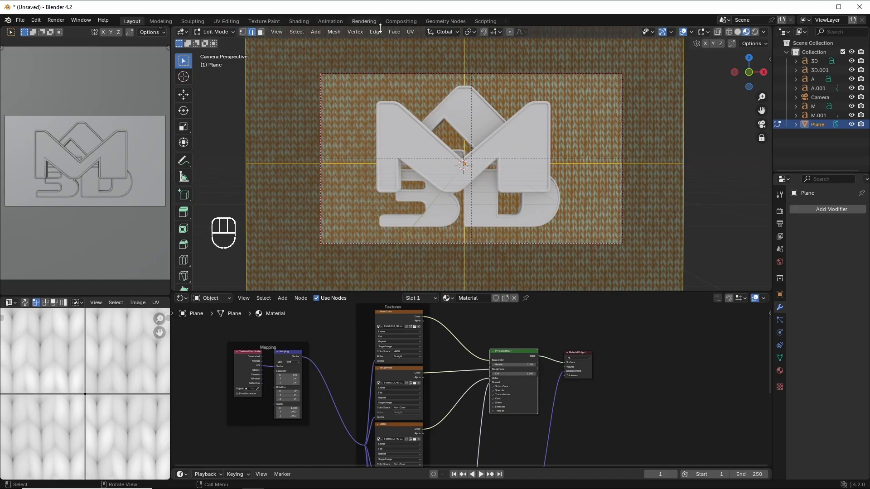
left_click(409, 32)
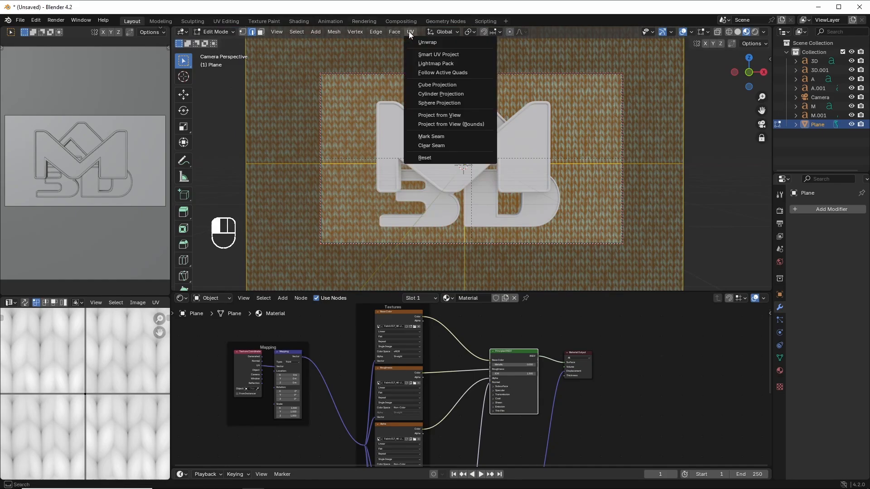
left_click(442, 124)
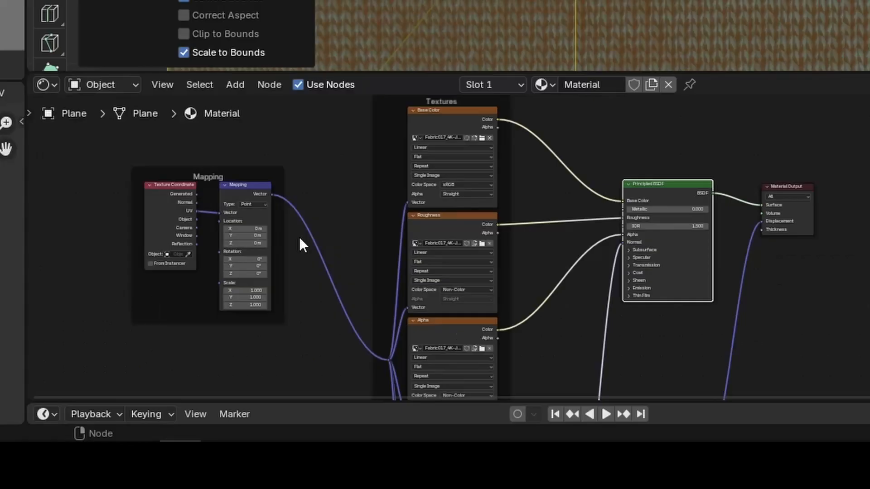
Set the Mapping node's scale to 10 on X, Y and Z for the fabric textures and return to Object Mode.
scroll(302, 239, "up", 1)
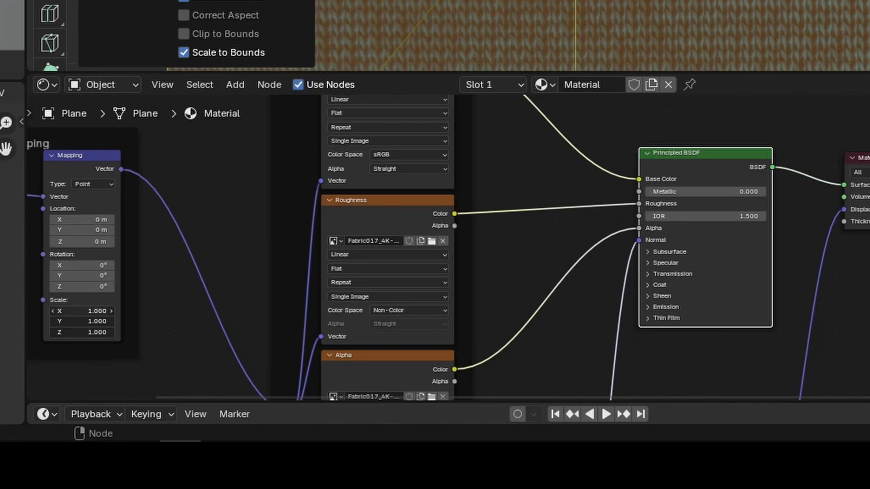
left_click(96, 311)
type("10")
key("Return")
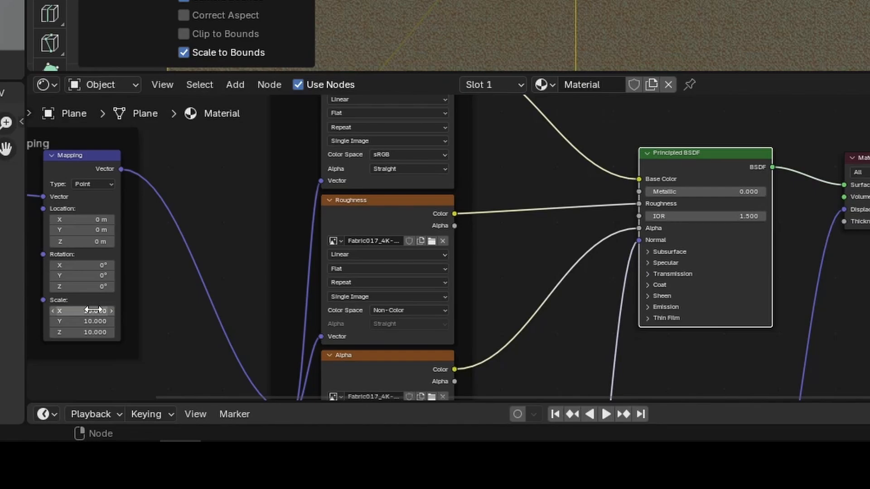
left_click(216, 32)
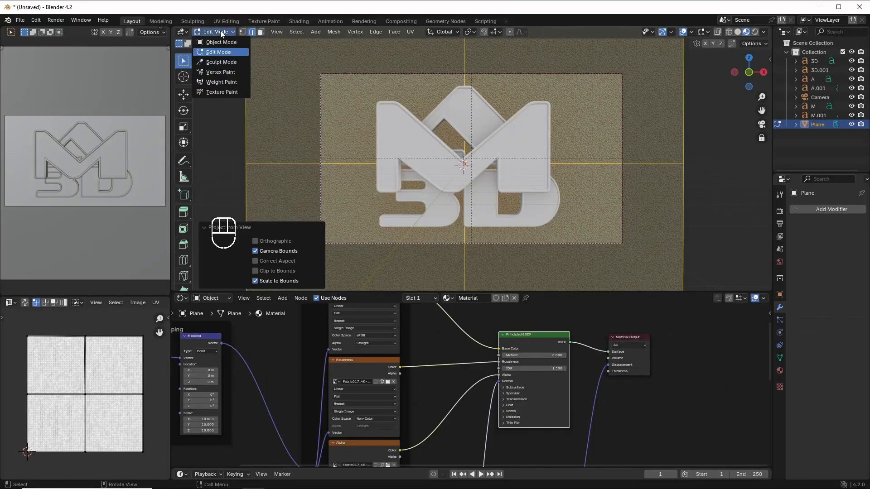
left_click(218, 43)
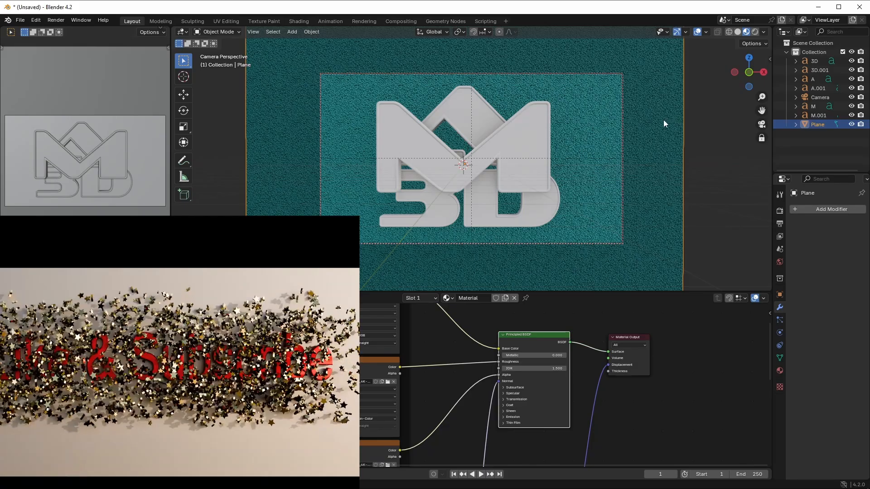
Give the M text a new glass-like material with roughness 0 and transmission weight 1.
scroll(664, 120, "up", 2)
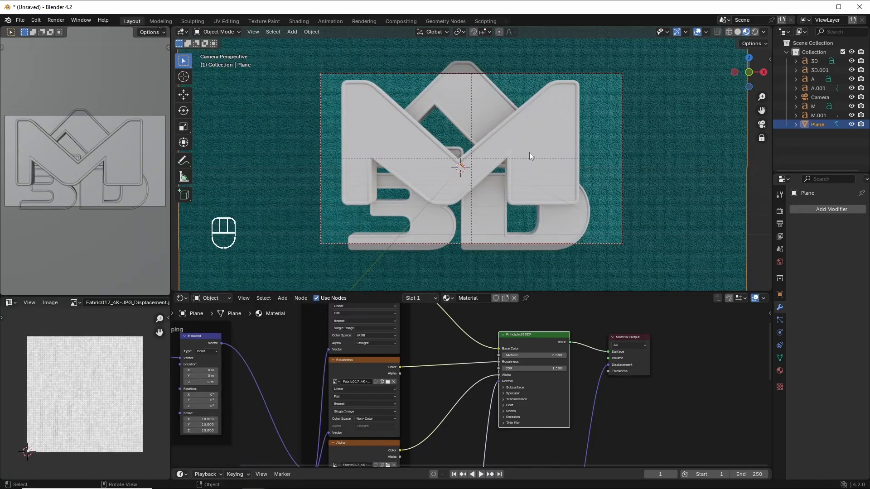
left_click(507, 140)
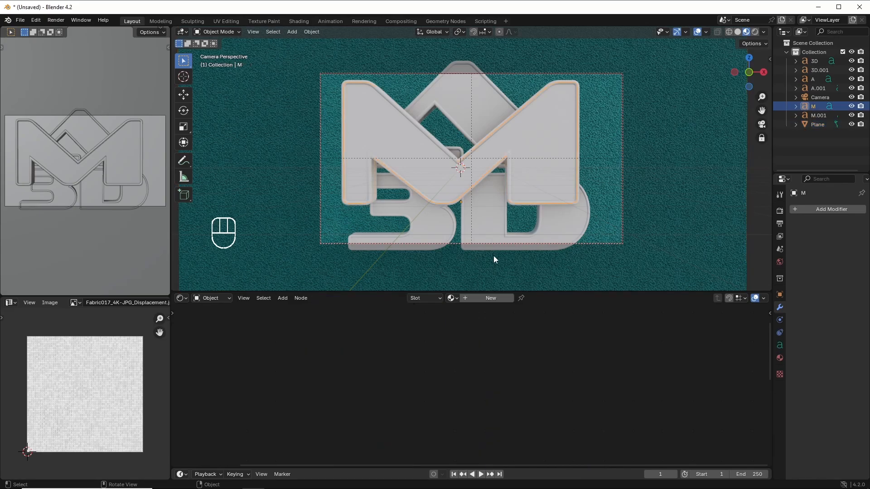
left_click(489, 297)
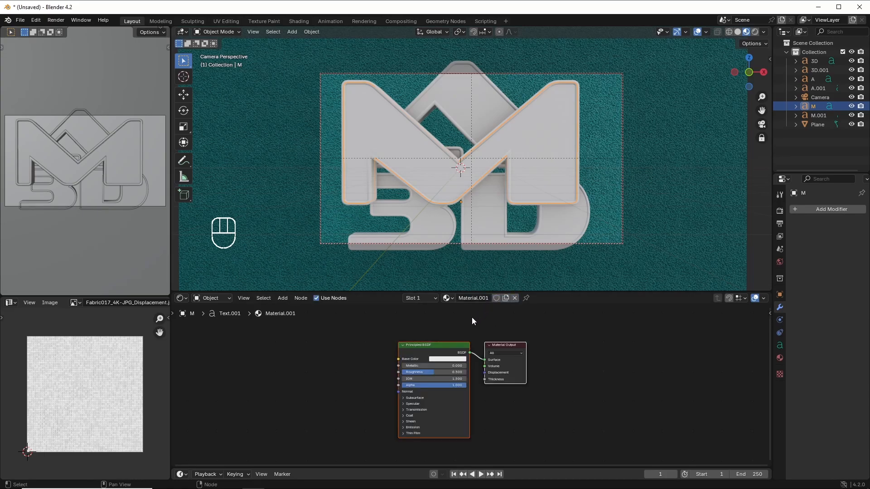
left_click_drag(451, 346, 523, 318)
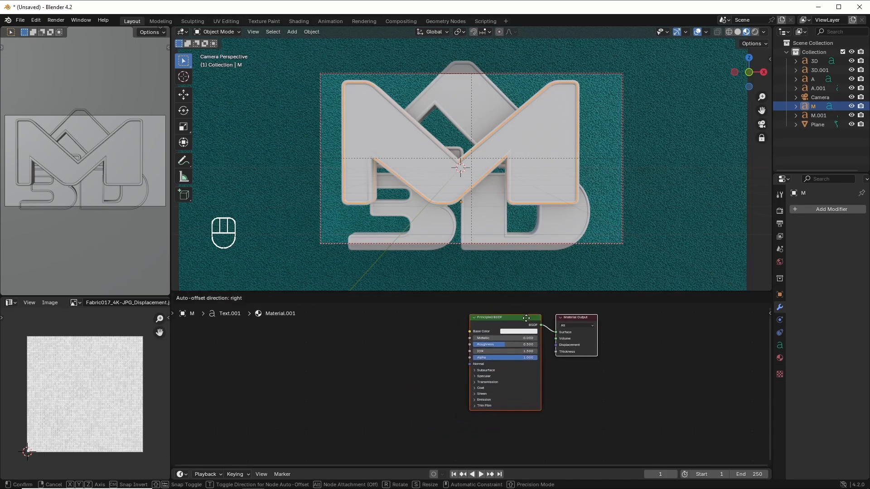
left_click(555, 331)
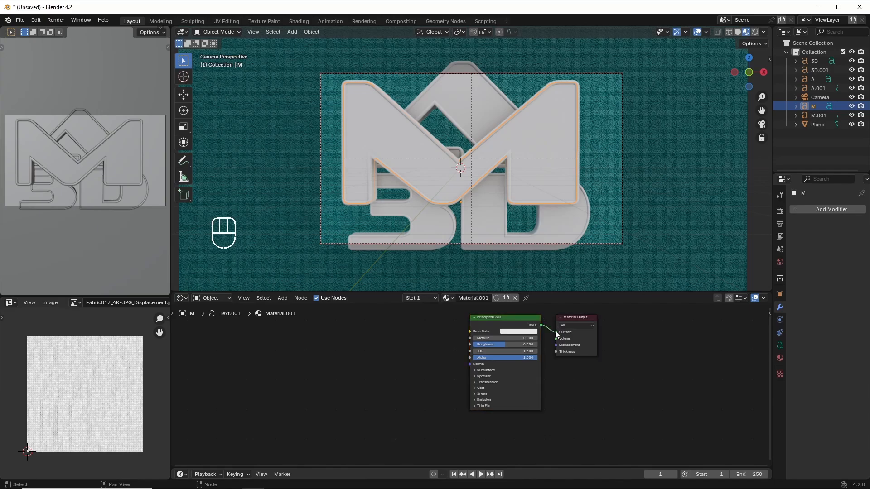
left_click_drag(502, 345, 478, 346)
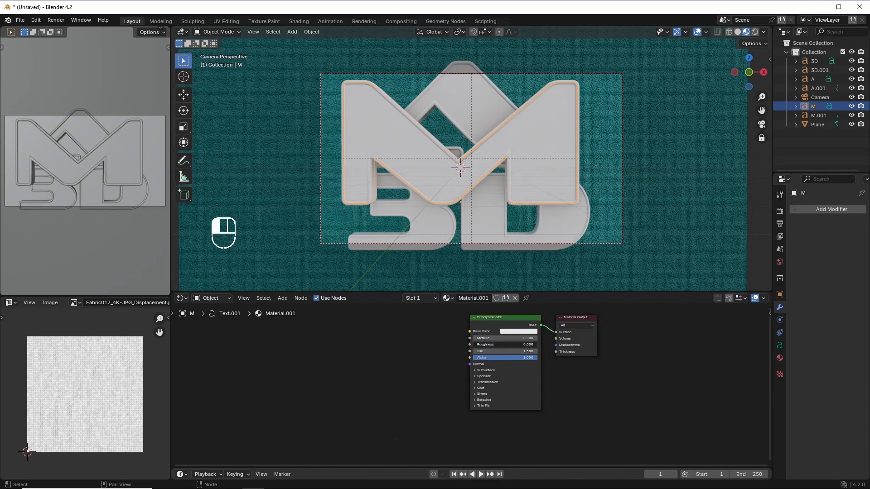
left_click(475, 383)
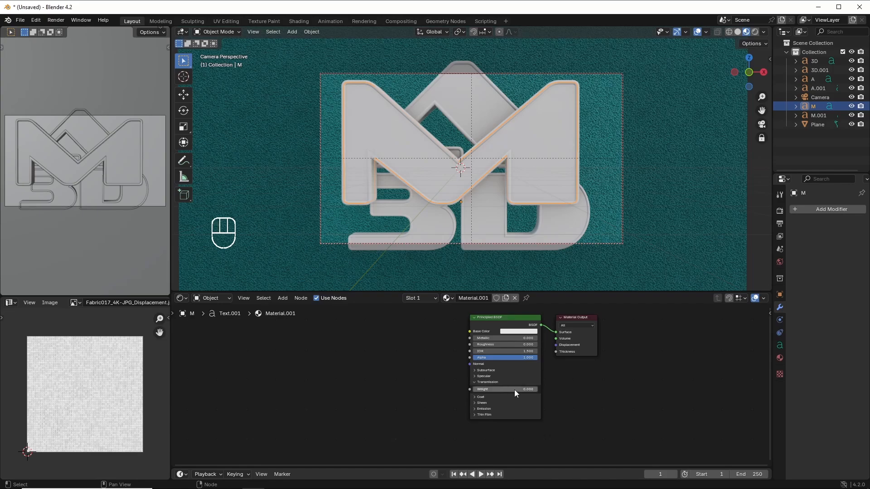
left_click_drag(477, 390, 537, 390)
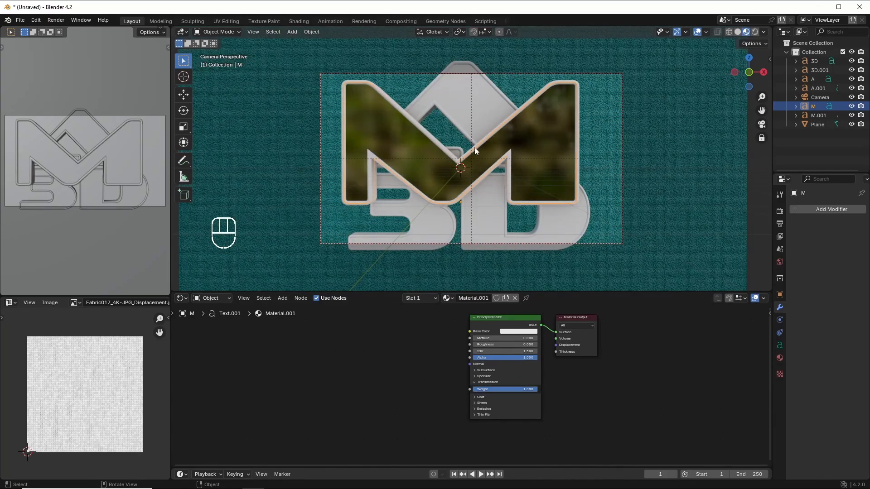
Assign the existing Material.001 to the A.001 and 3D.001 outline texts.
left_click(423, 90)
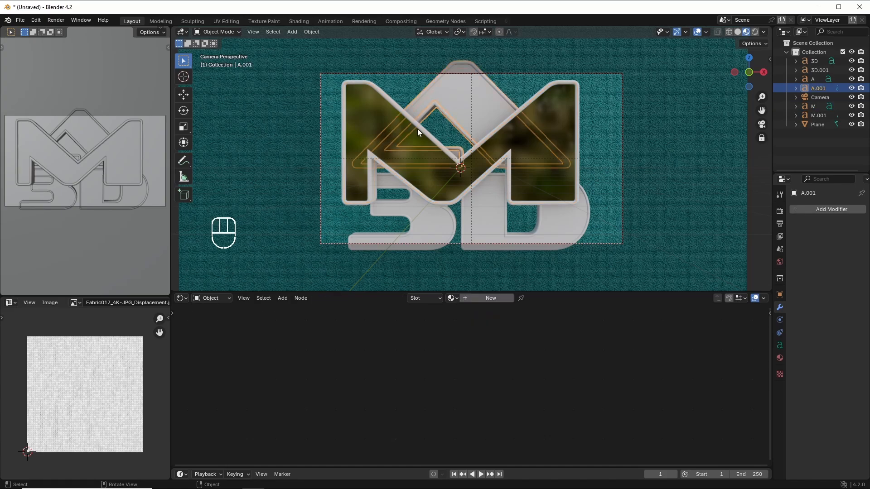
left_click(457, 299)
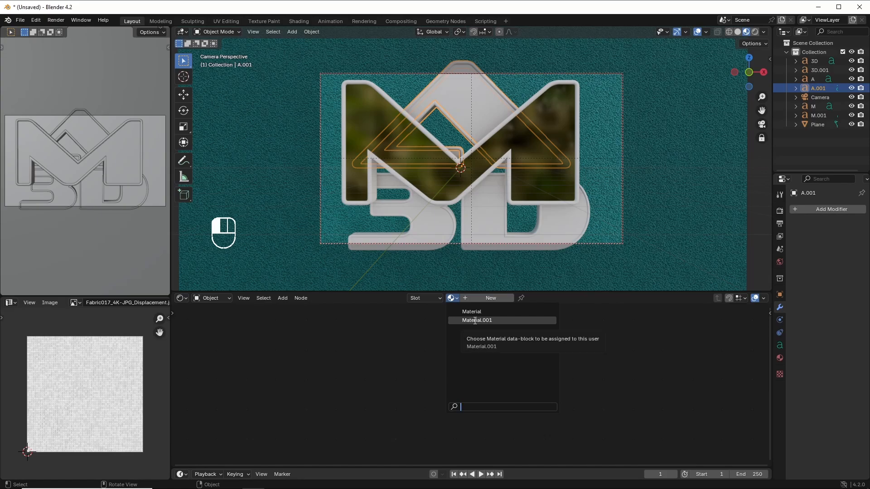
left_click(475, 320)
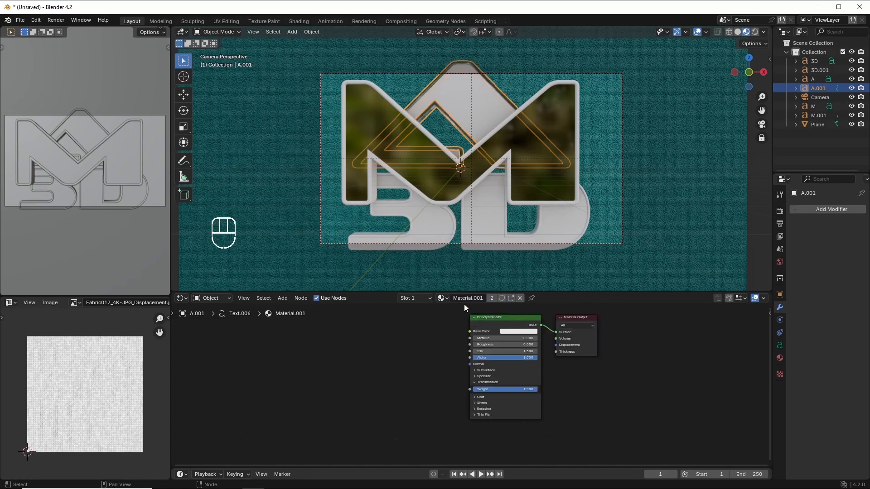
left_click(389, 235)
left_click(388, 235)
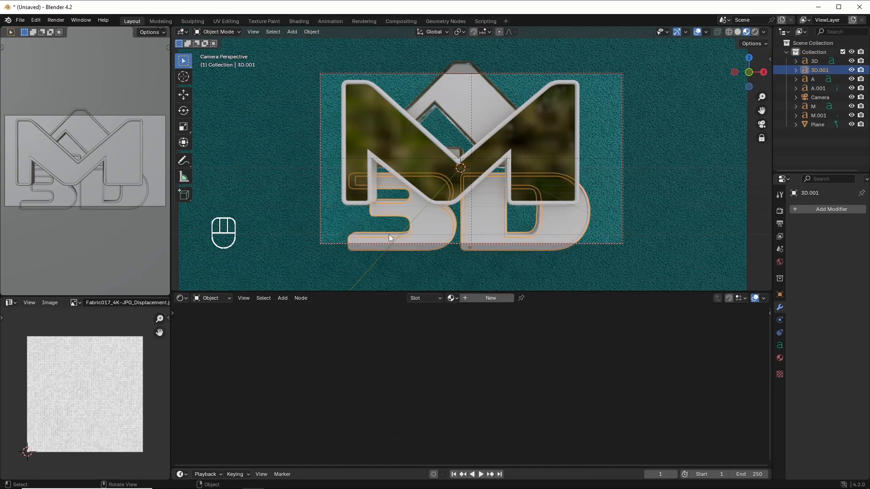
left_click(458, 298)
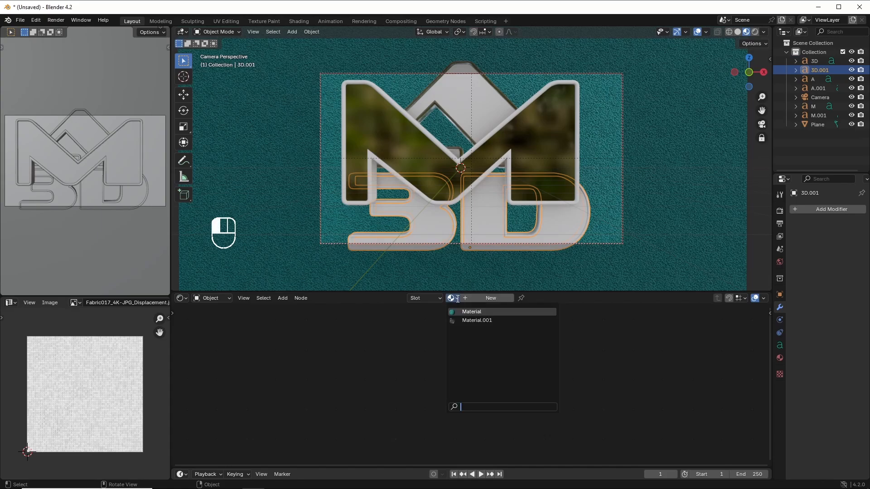
left_click(466, 320)
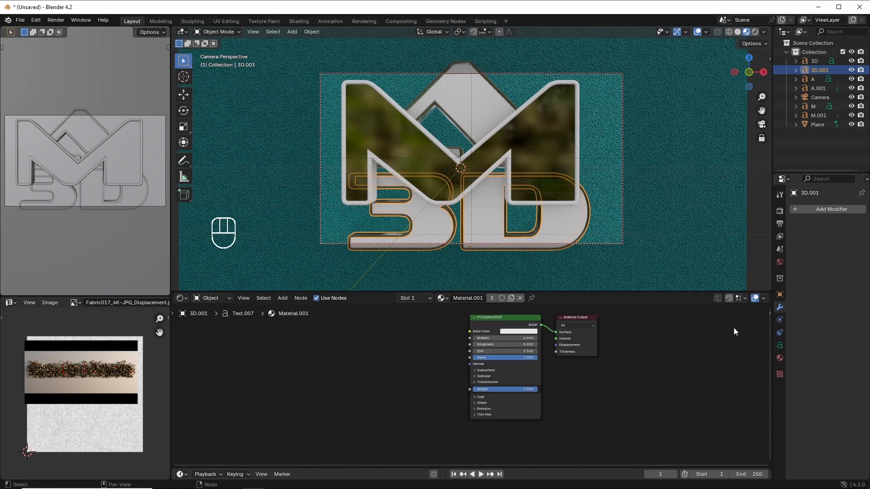
Convert the 3D and A texts that have no material to meshes.
left_click(572, 222)
right_click(431, 215)
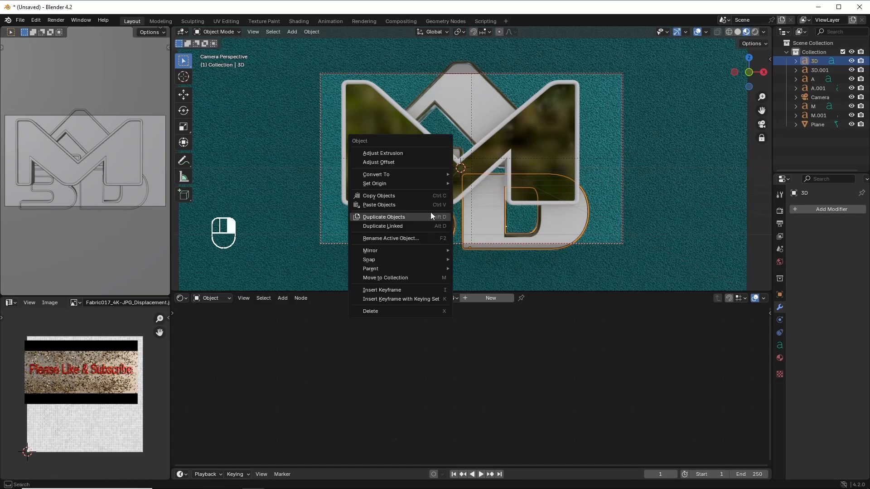
mouse_move(399, 173)
left_click(495, 173)
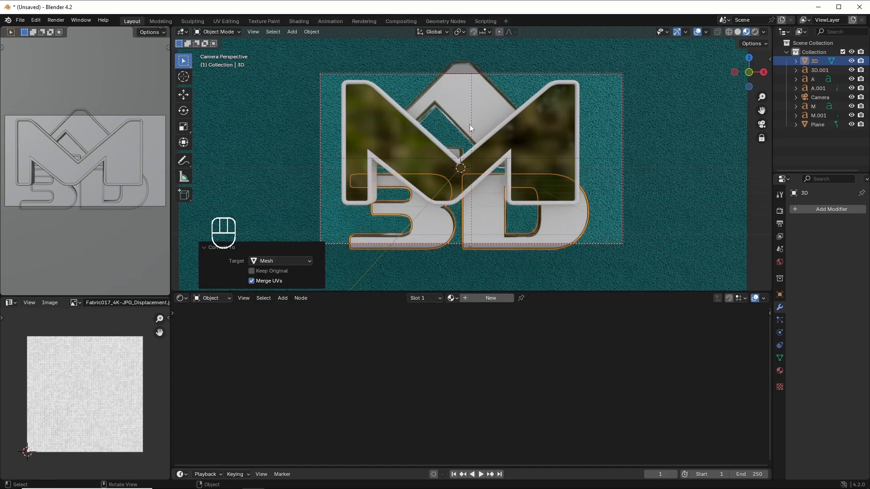
left_click(472, 111)
right_click(471, 112)
mouse_move(471, 111)
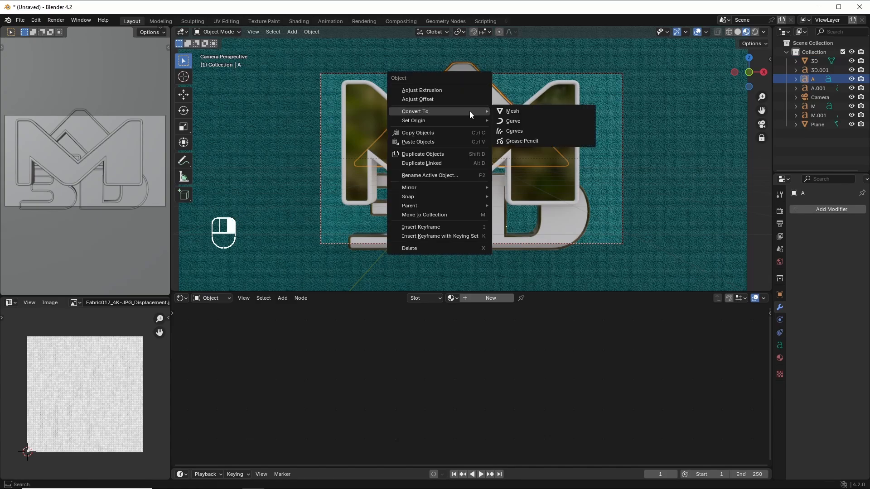
left_click(514, 111)
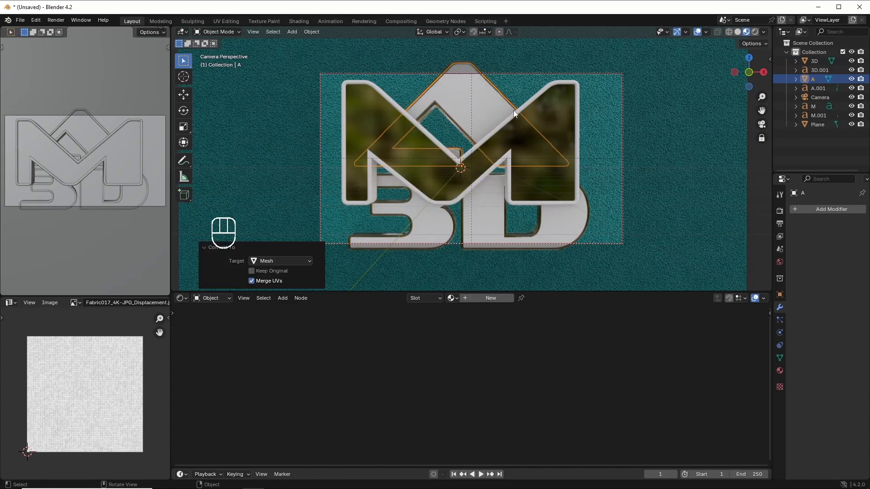
Convert the M.001 text to a mesh and apply Shade Smooth to it.
left_click(490, 135)
right_click(489, 135)
mouse_move(488, 134)
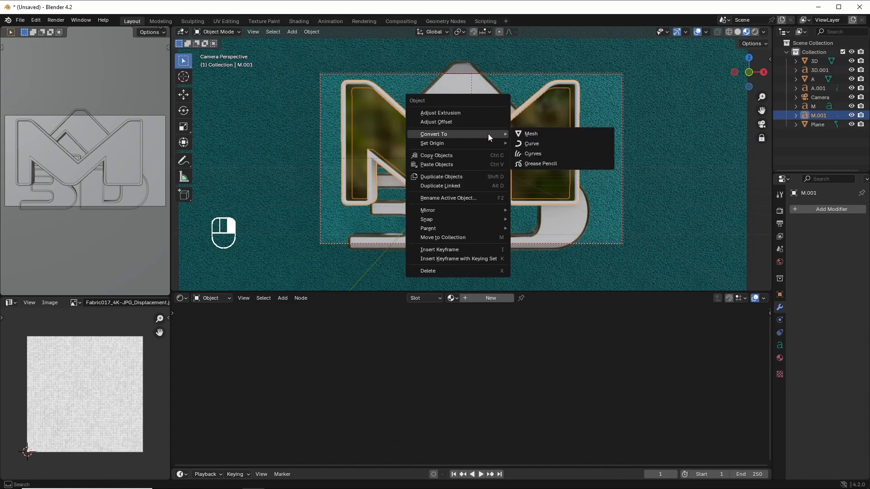
left_click(525, 133)
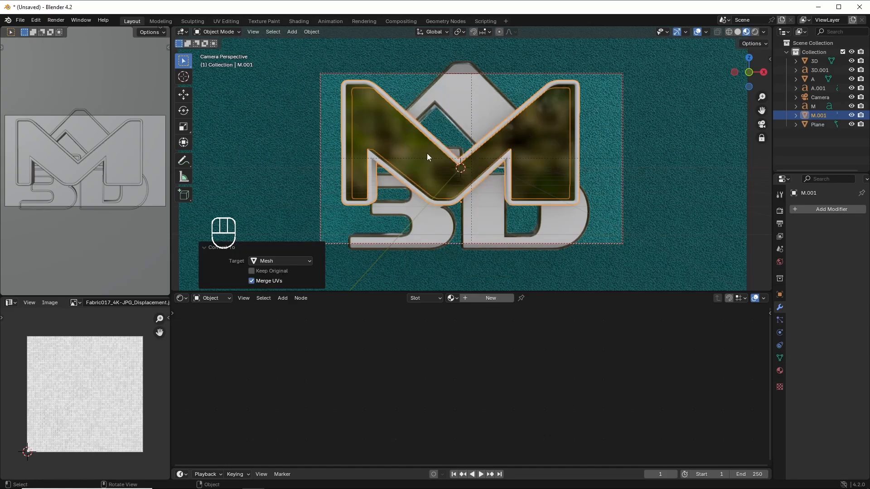
right_click(482, 141)
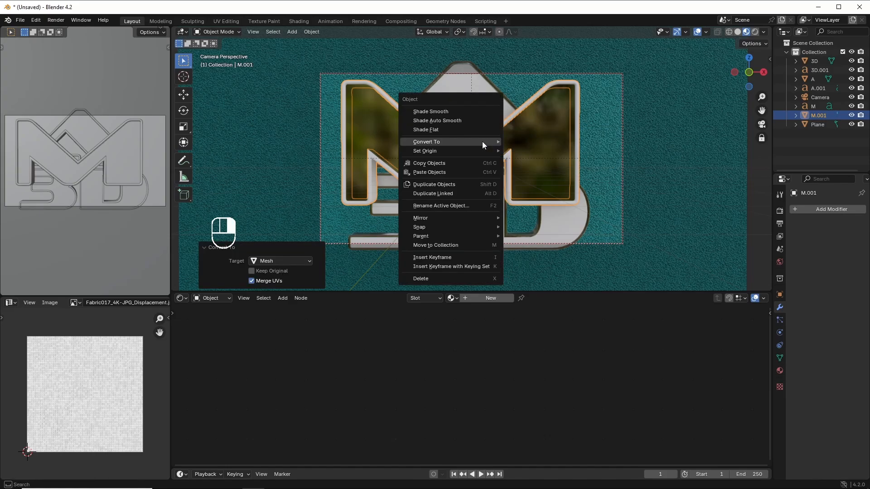
left_click(453, 112)
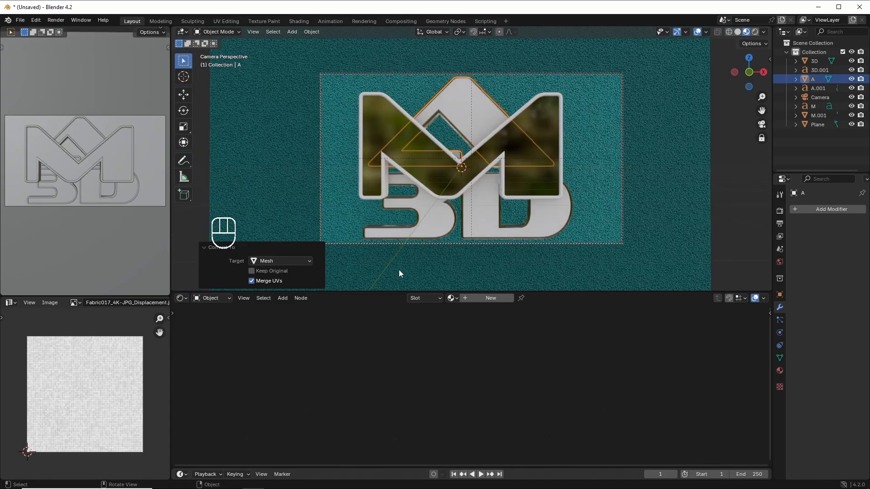
Create a new material for the 3D mesh and shift its Principled BSDF node aside to make room for texture nodes.
left_click(477, 205)
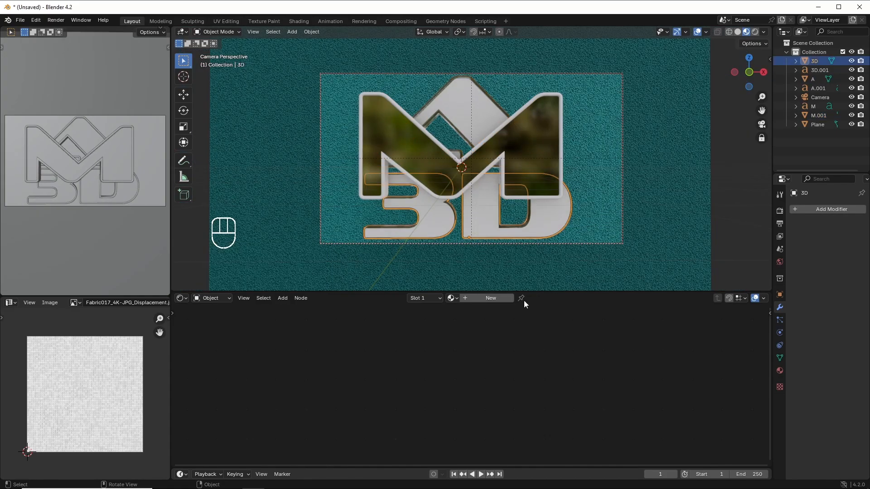
left_click(478, 300)
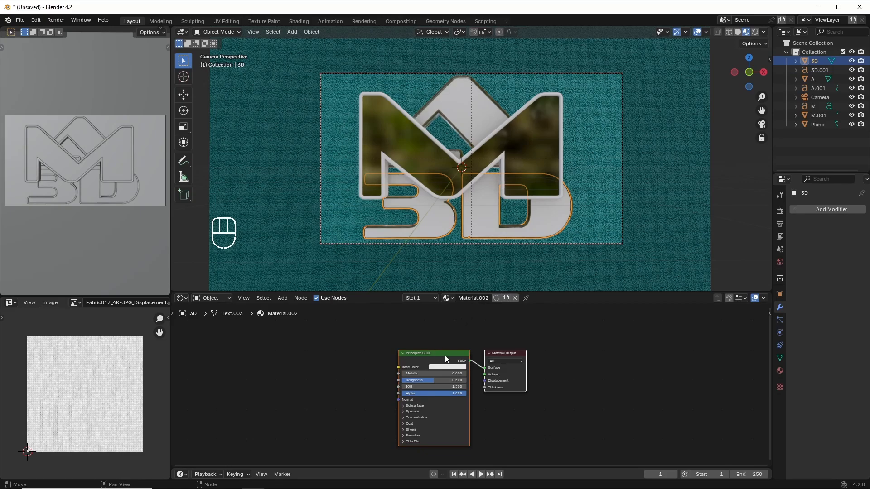
left_click_drag(445, 355, 512, 334)
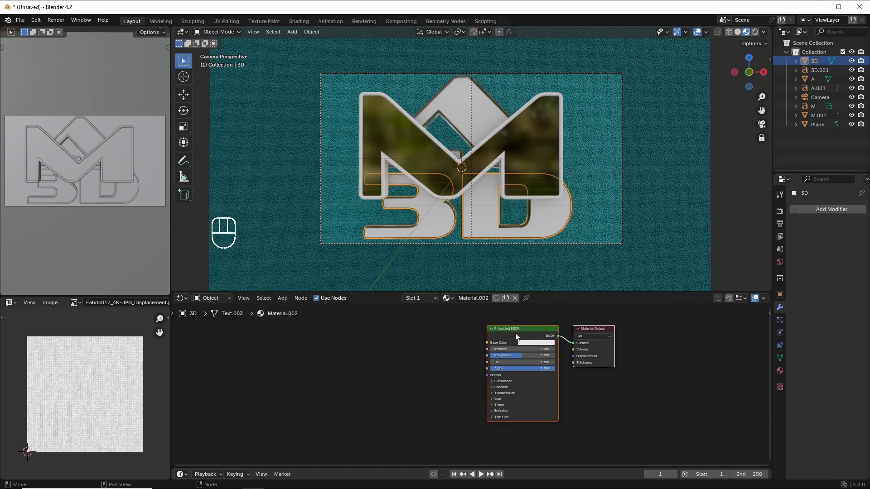
Give the 3D material's base color a mapped Image Texture using pexels-scottwebb-2117937.jpg from the grunge texture folder, set Metallic to 1, and lower Roughness.
left_click(502, 336)
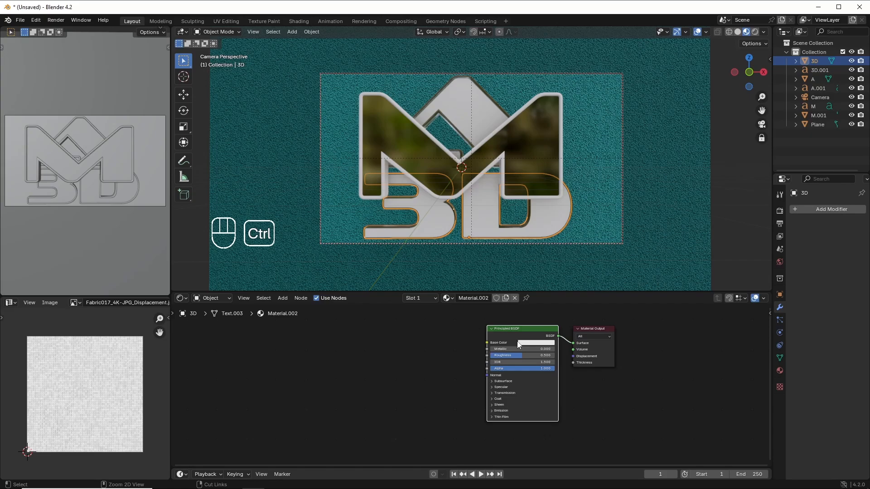
key("ctrl+t")
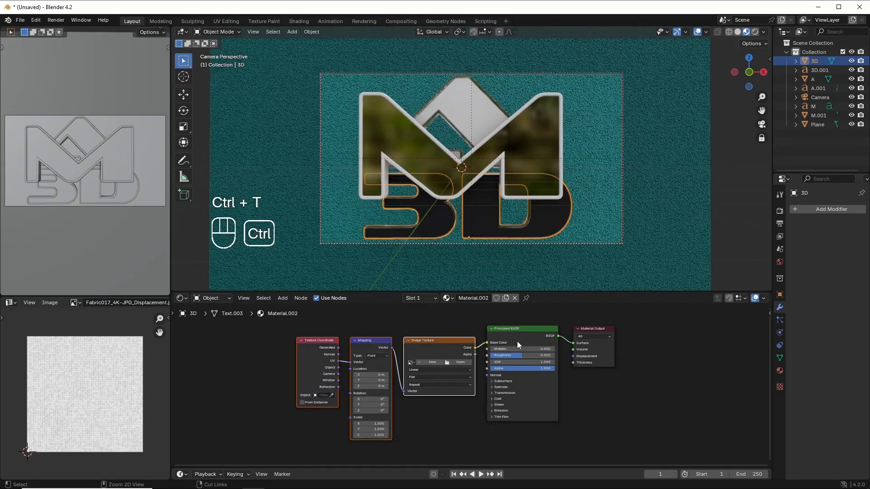
left_click(459, 362)
scroll(539, 292, "down", 2)
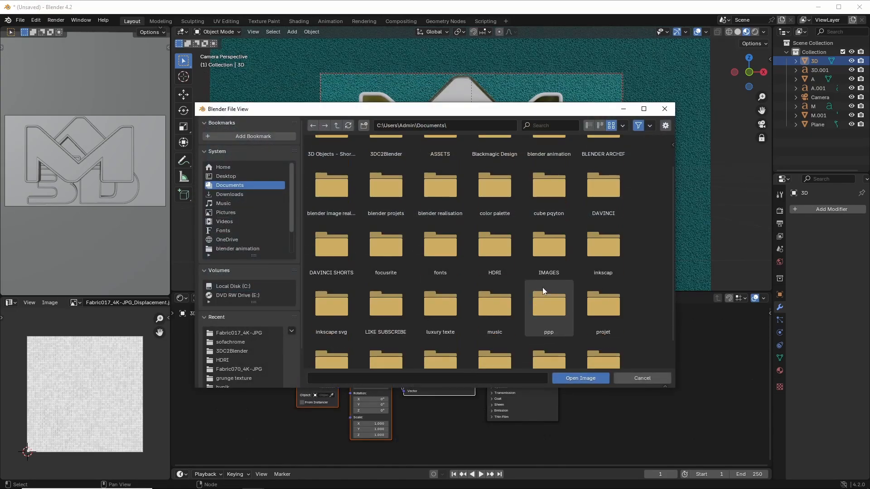
double_click(556, 255)
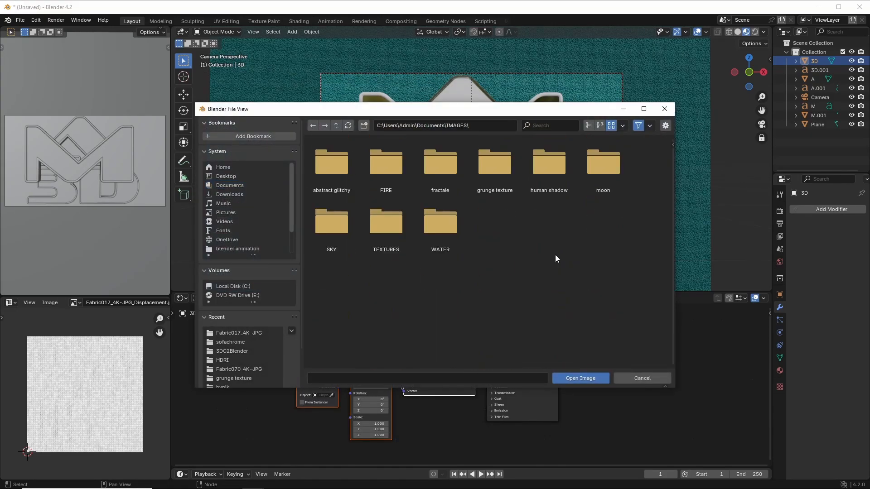
double_click(498, 166)
double_click(388, 223)
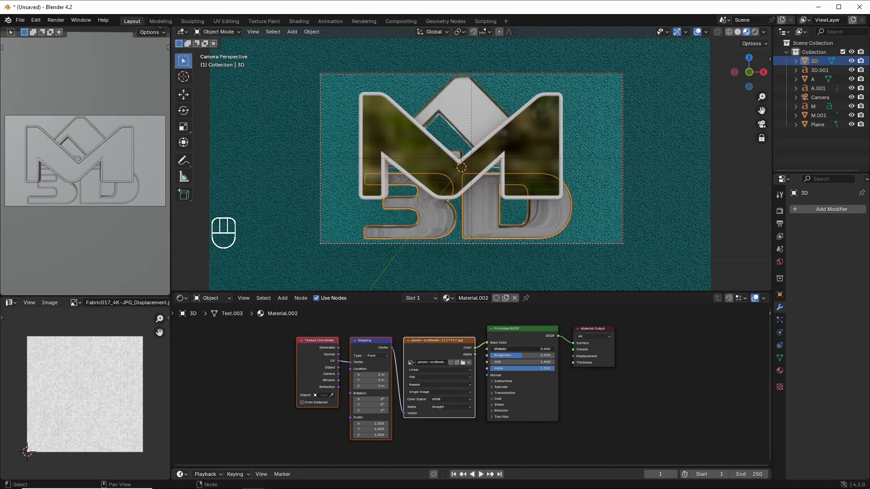
mouse_move(499, 349)
left_mouse_down()
mouse_move(554, 349)
mouse_move(506, 356)
left_mouse_up()
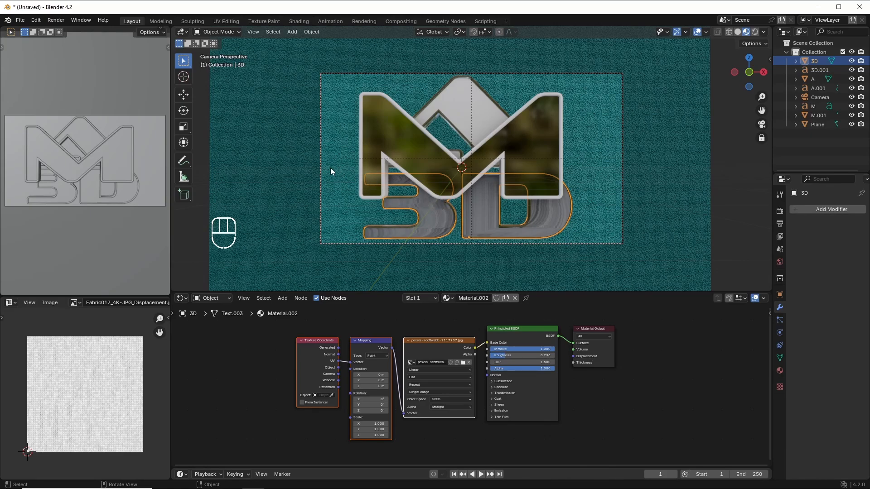
UV-map the whole 3D mesh with Project from View (Bounds) in Edit Mode and return to Object Mode.
left_click(219, 31)
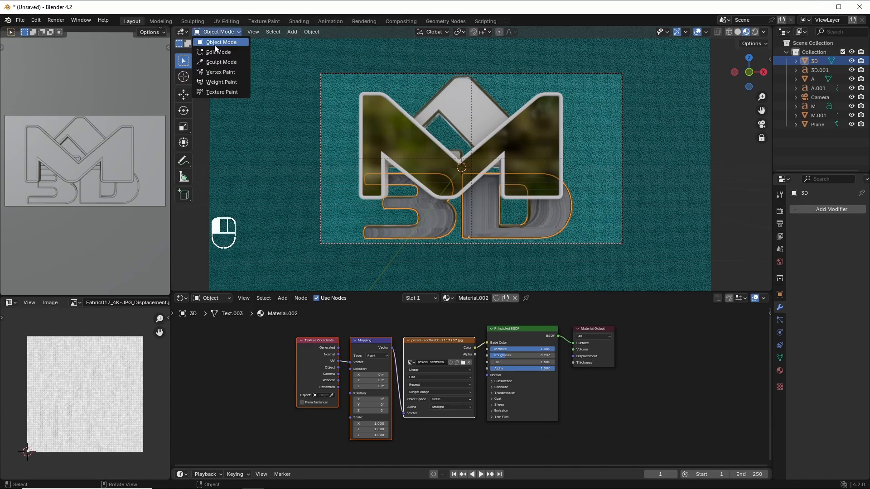
left_click(216, 49)
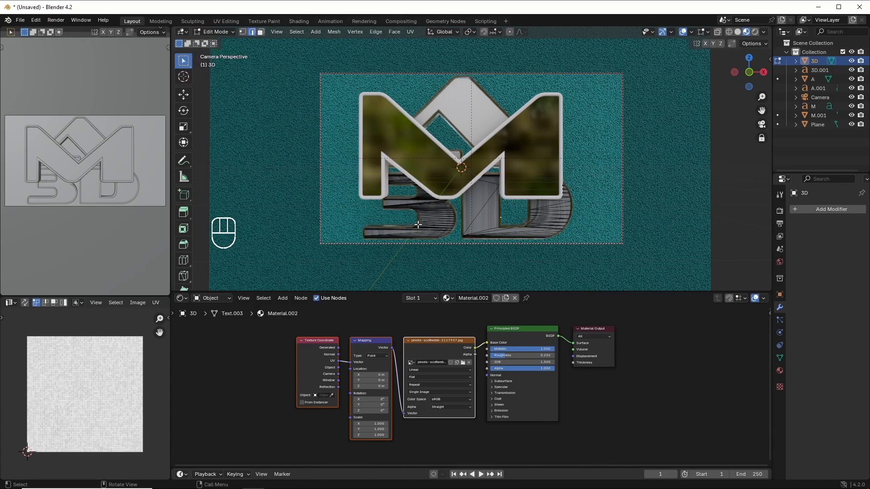
key("a")
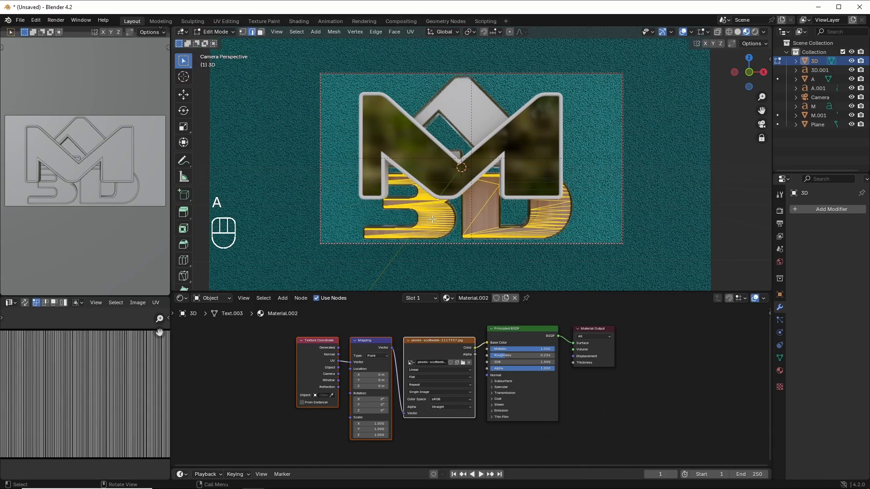
left_click(411, 32)
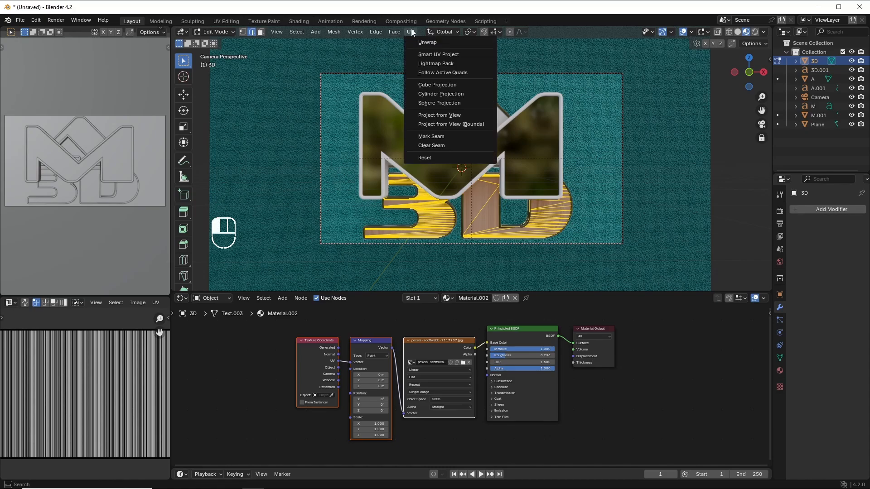
left_click(443, 124)
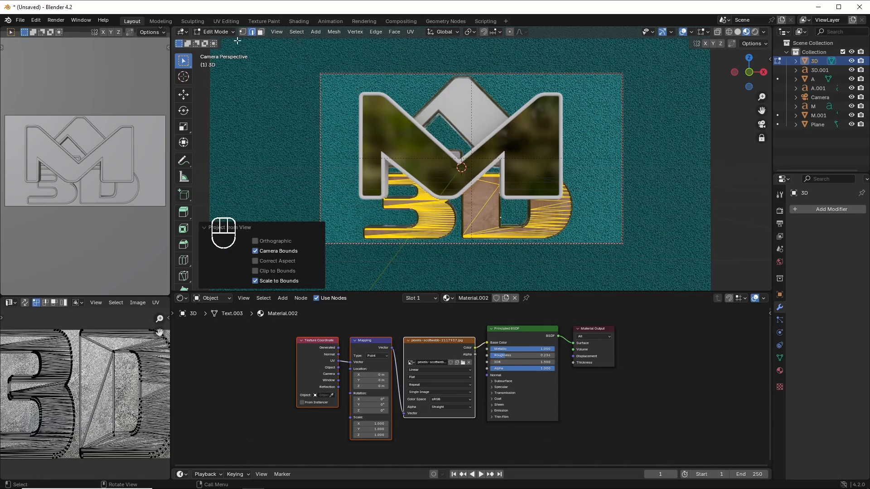
left_click(216, 32)
left_click(226, 43)
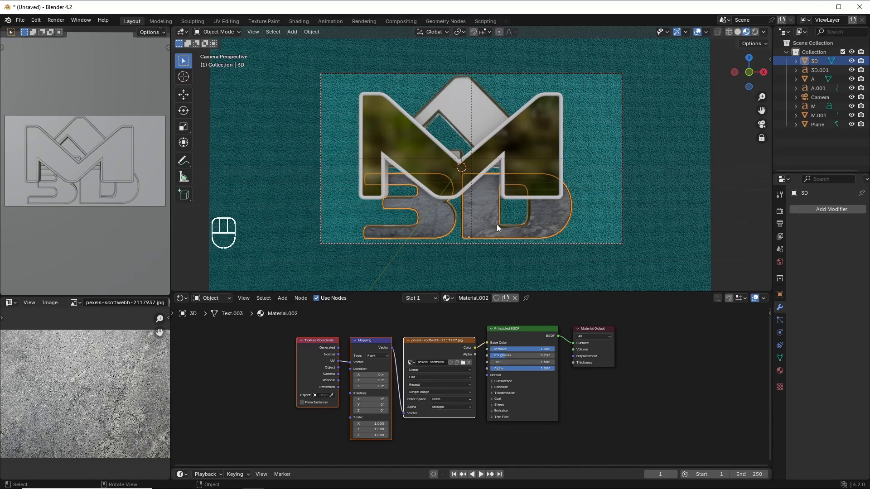
Assign the existing Material.002 to the M.001 outline mesh.
left_click(479, 175)
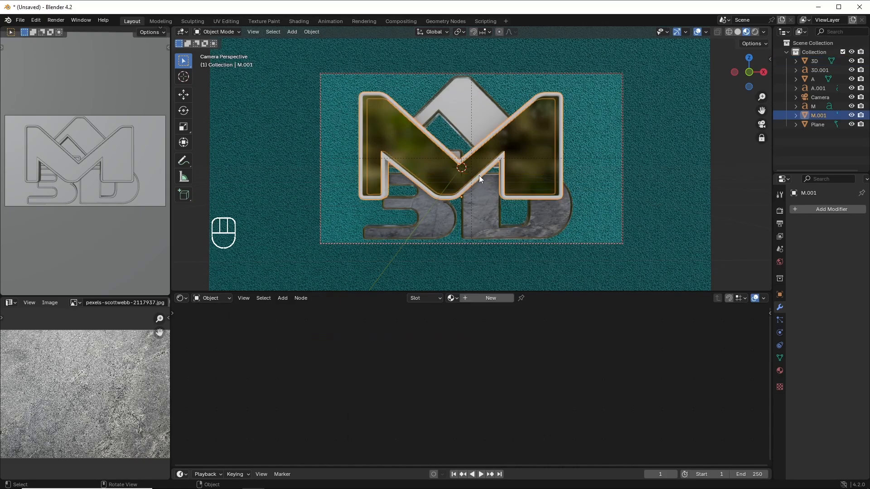
left_click(456, 298)
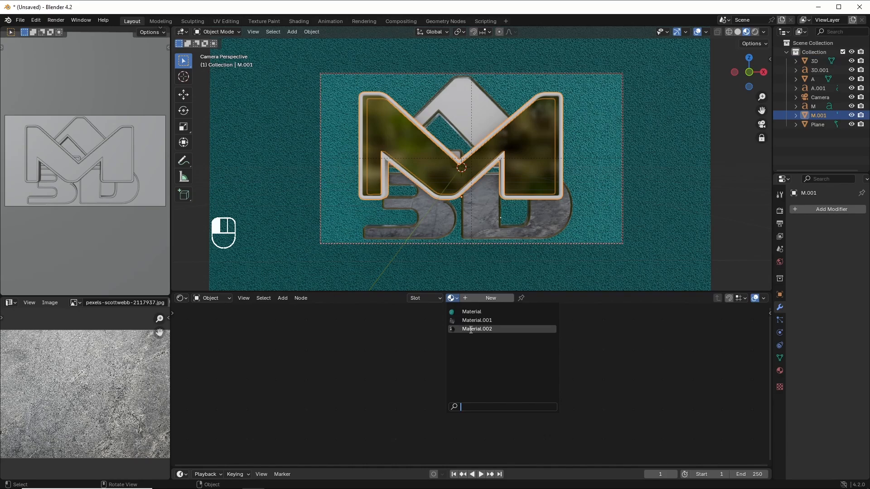
left_click(471, 330)
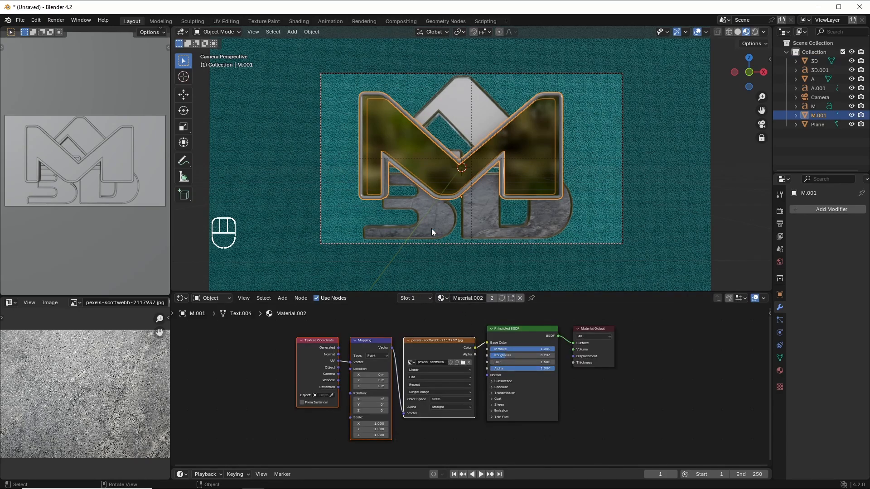
UV-map all of the M.001 outline mesh with Project from View (Bounds) and return to Object Mode.
left_click(218, 32)
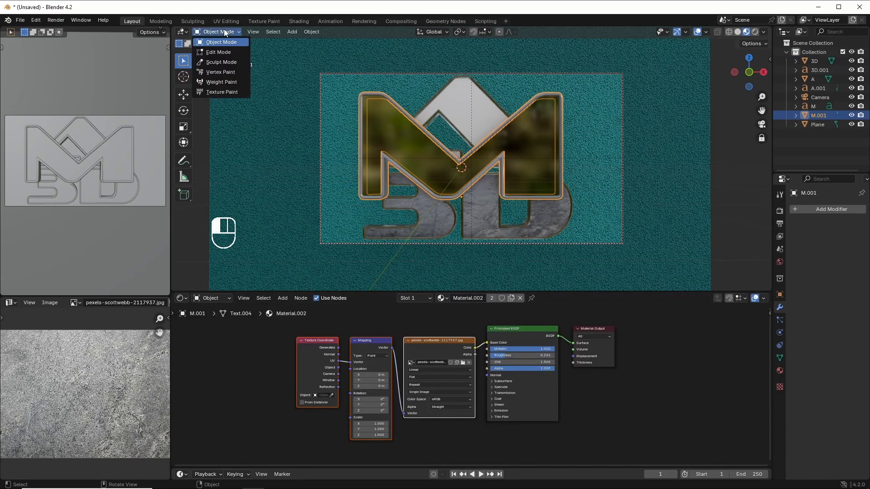
left_click(219, 52)
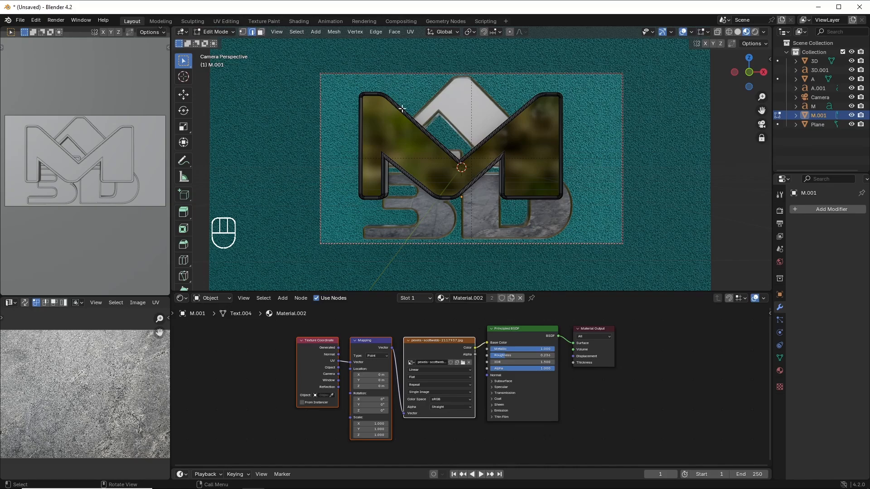
key("a")
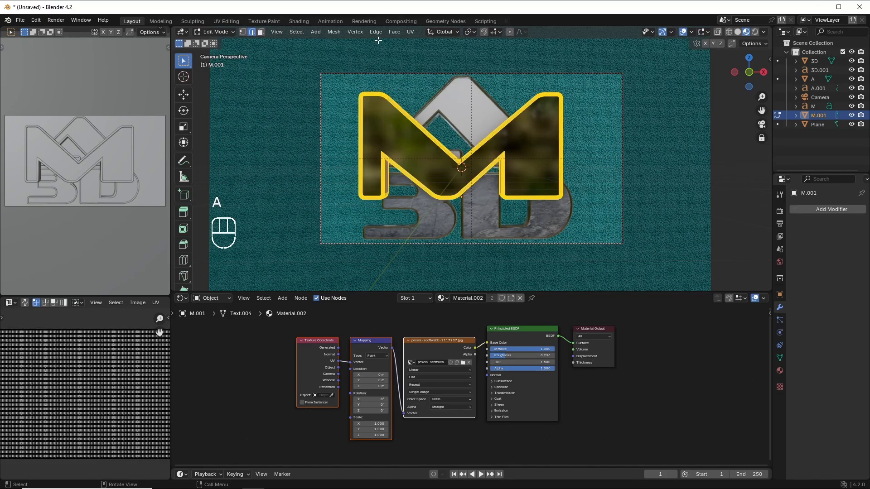
left_click(409, 31)
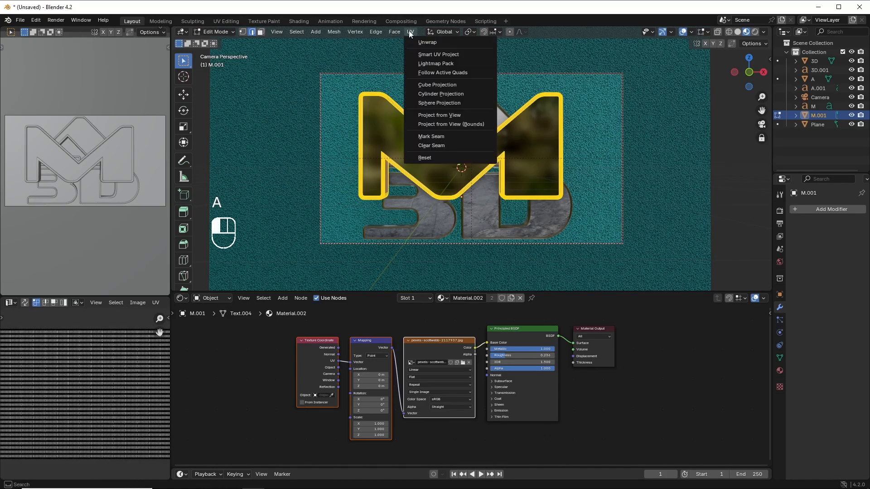
left_click(446, 124)
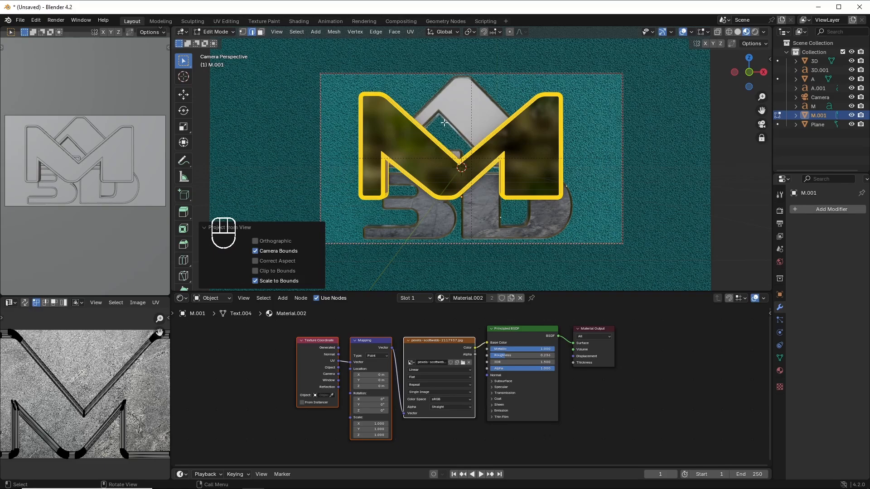
left_click(216, 32)
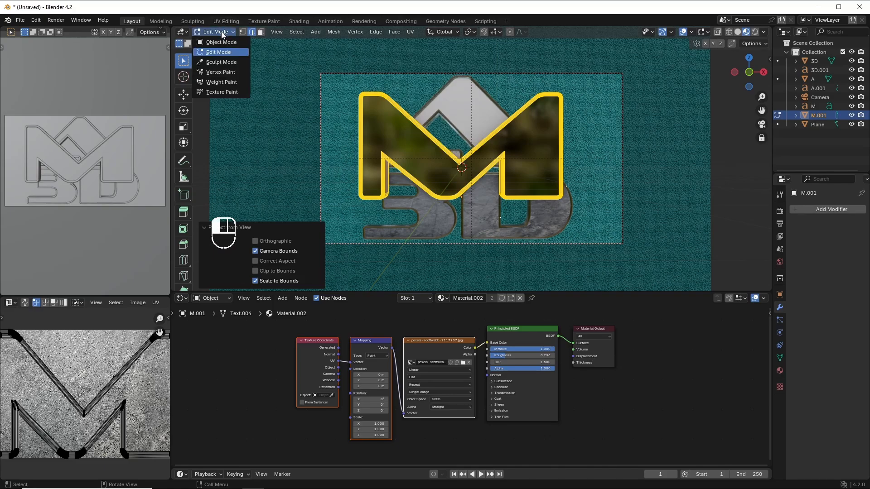
left_click(214, 42)
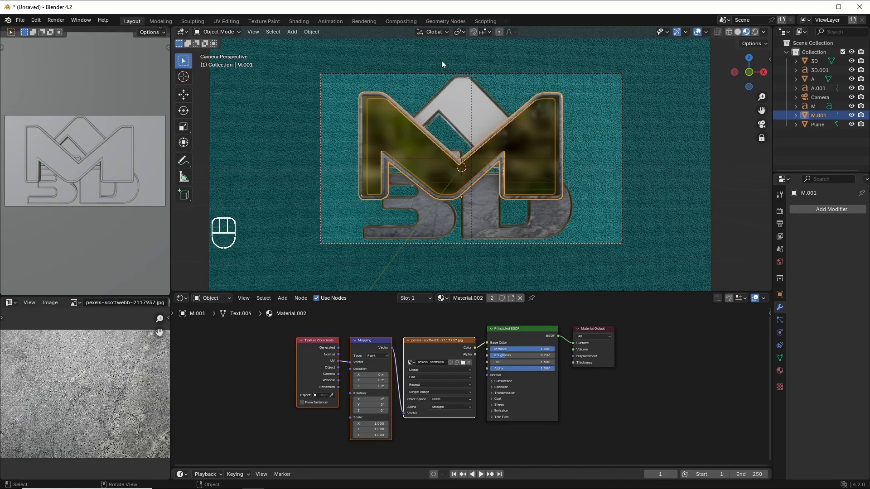
Assign the existing Material.002 to the A mesh.
left_click(467, 103)
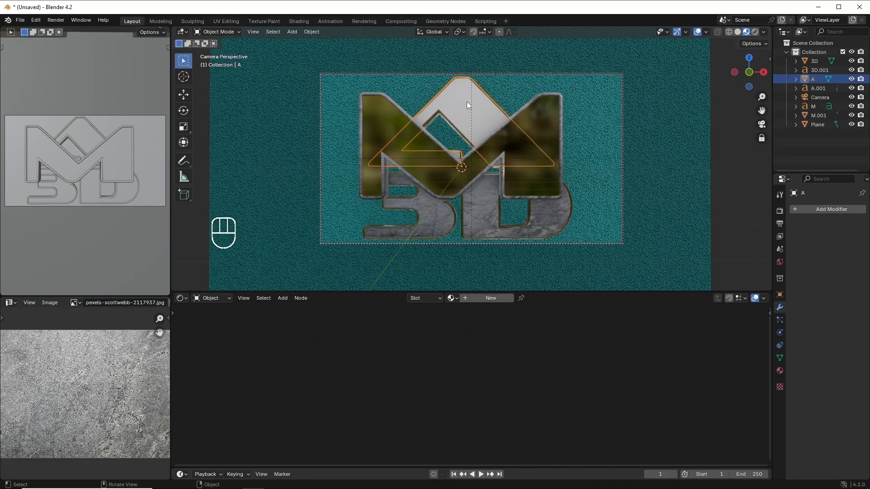
left_click(452, 298)
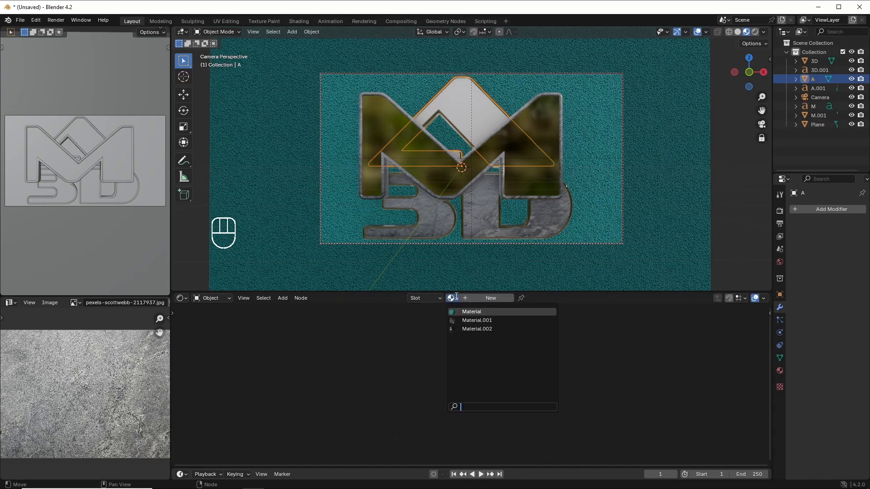
left_click(465, 329)
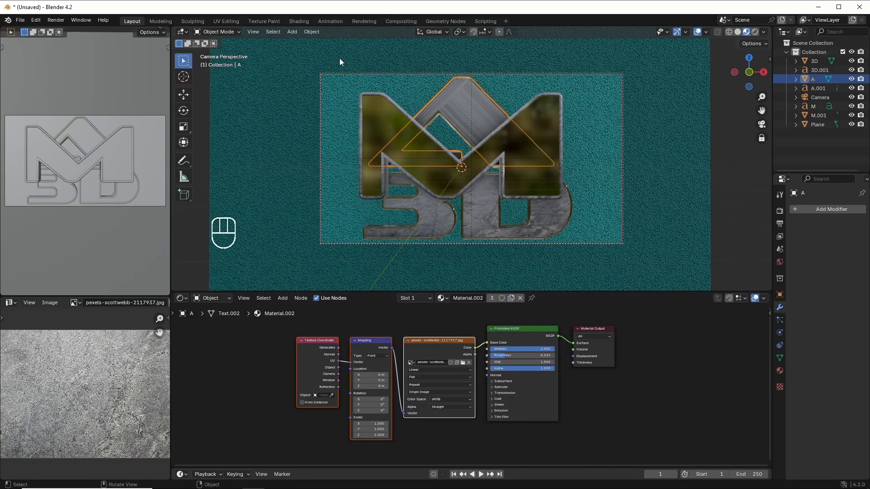
UV-map the entire A mesh with Project from View (Bounds) and return to Object Mode.
left_click(227, 31)
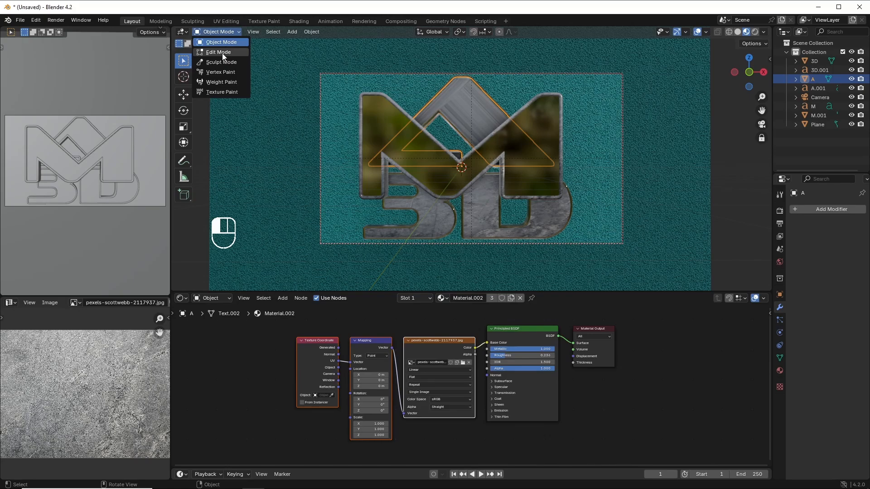
left_click(222, 53)
key("a")
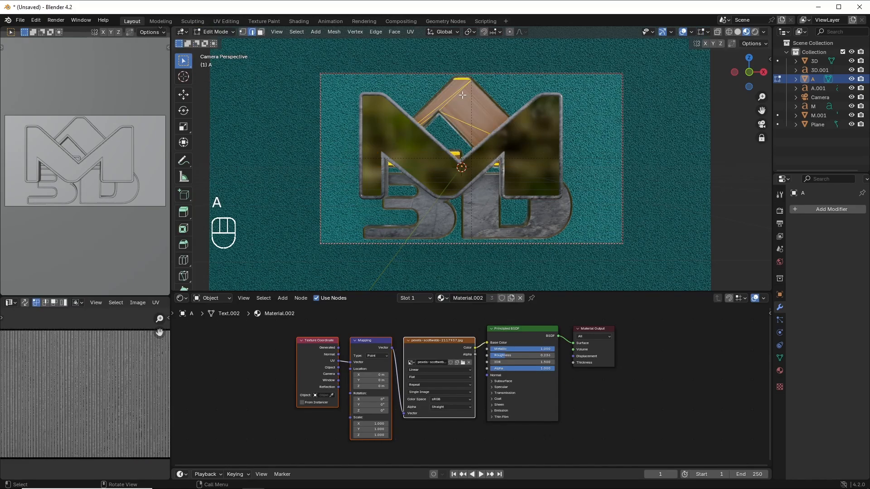
left_click(411, 32)
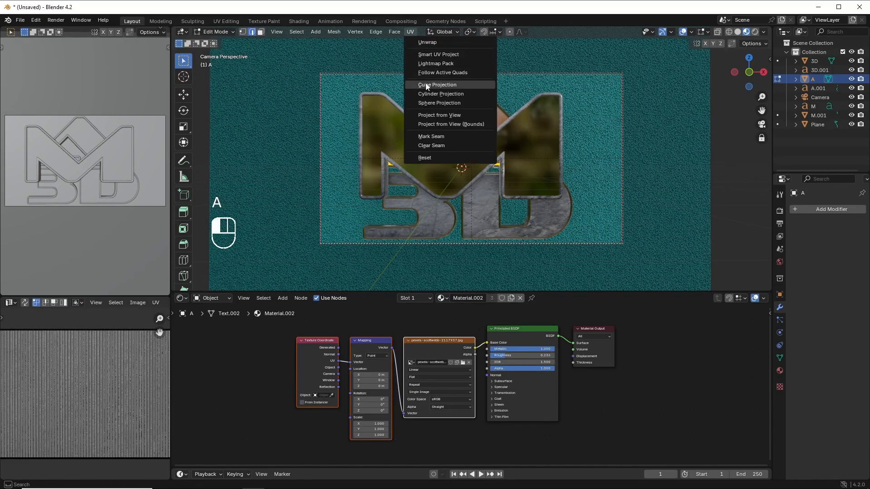
left_click(443, 124)
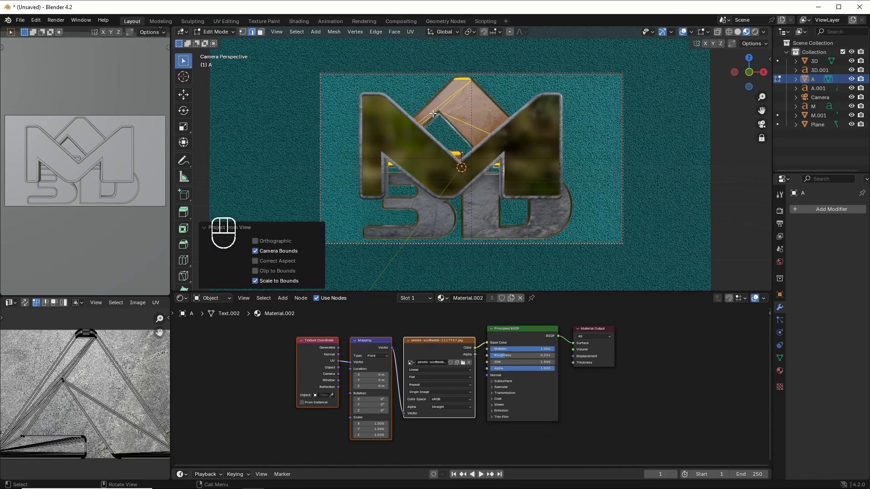
left_click(220, 32)
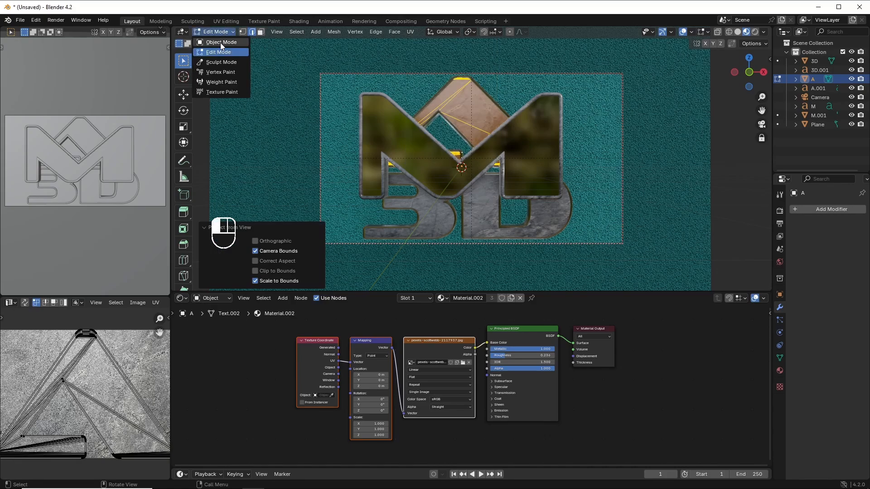
left_click(220, 42)
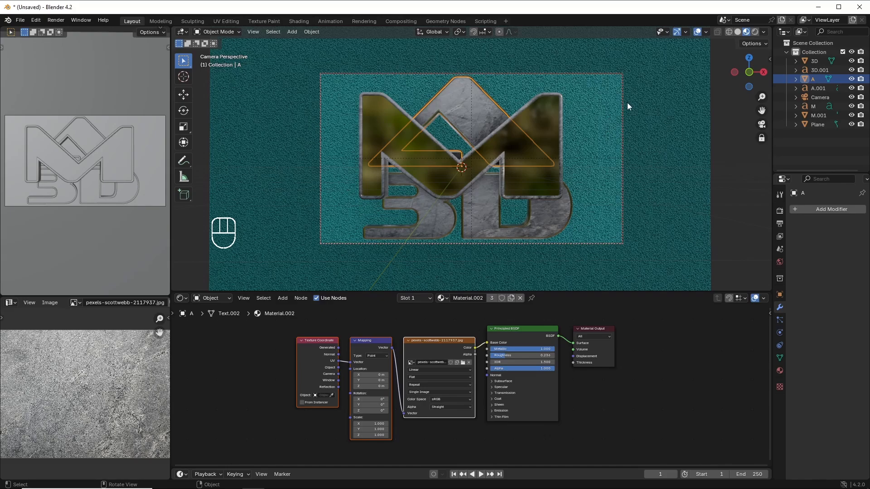
Switch the small camera-view viewport to Rendered shading.
left_click(83, 149)
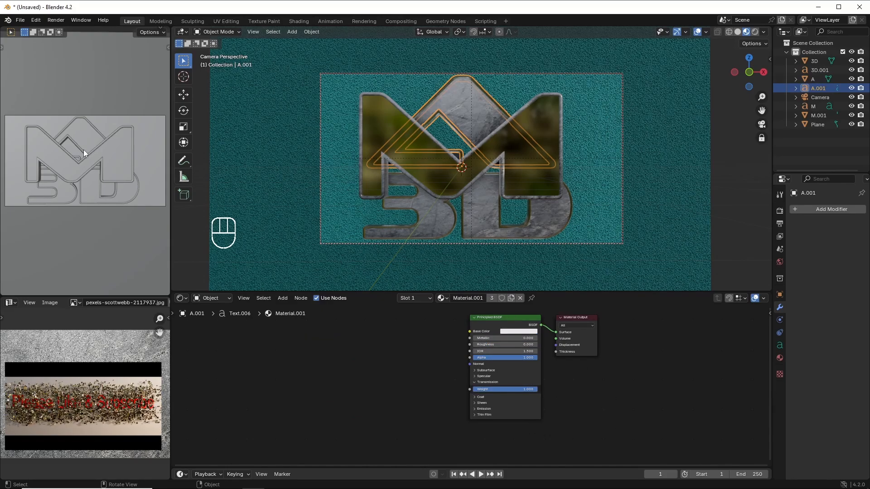
key("z")
left_click(105, 98)
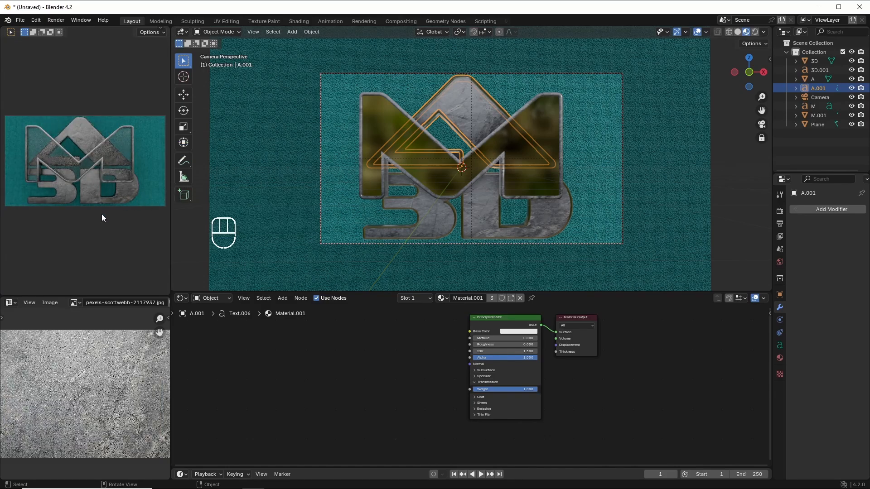
Tint the M letter's glass material, Material.001, with a pale yellow base color.
left_click(813, 106)
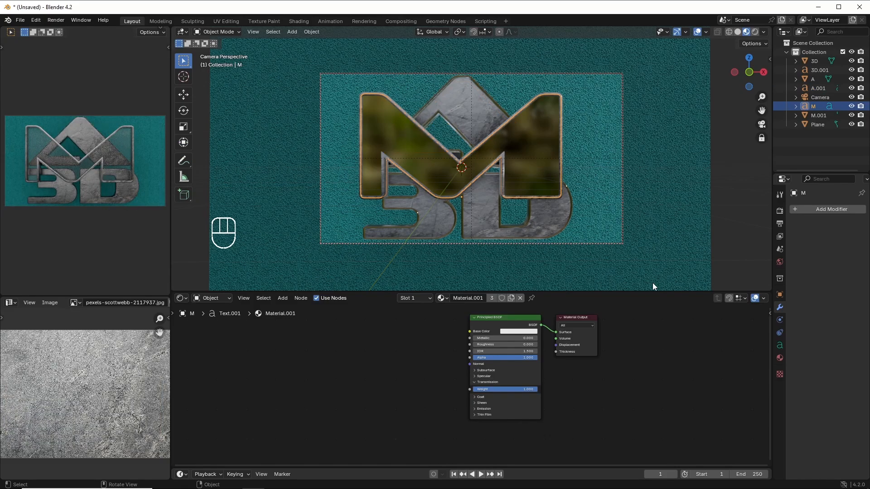
left_click(518, 333)
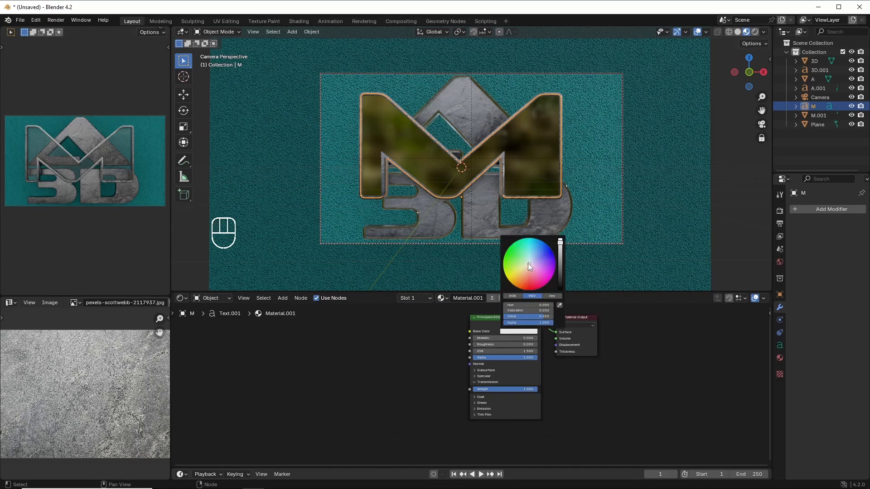
left_click_drag(528, 266, 524, 267)
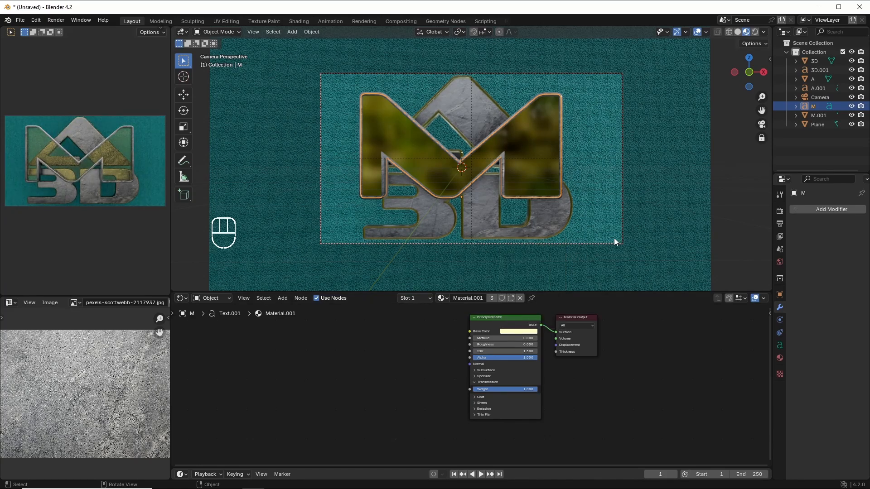
Set the world environment's background strength to 1.300.
left_click(780, 264)
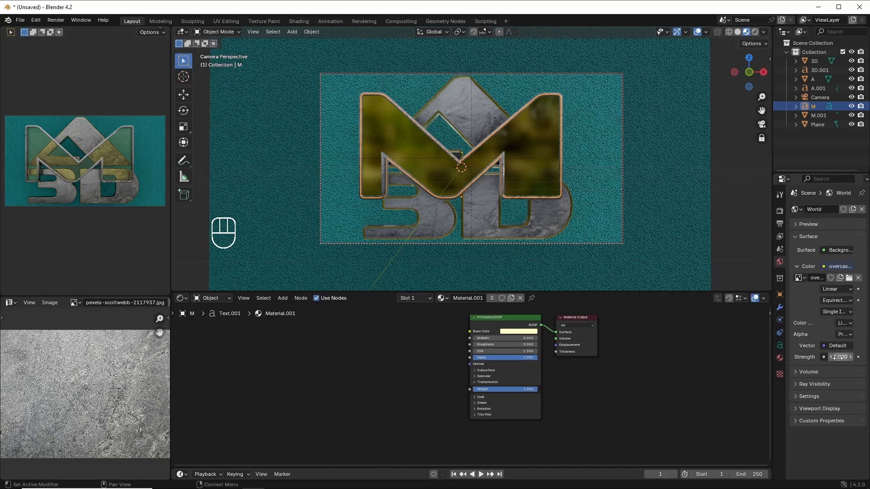
mouse_move(848, 360)
left_mouse_down()
mouse_move(866, 360)
mouse_move(849, 360)
left_mouse_up()
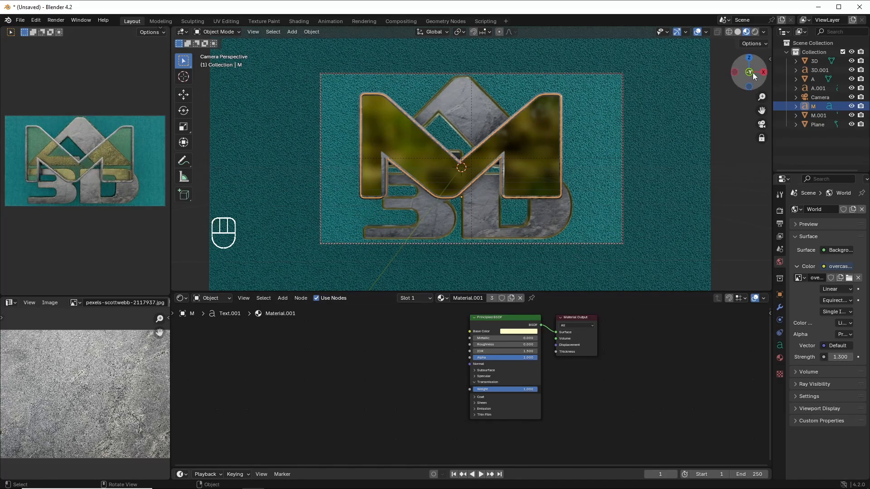
Reposition the camera to an angled view from one side and slightly above, keeping the whole logo centred in the frame.
left_click_drag(753, 73, 737, 64)
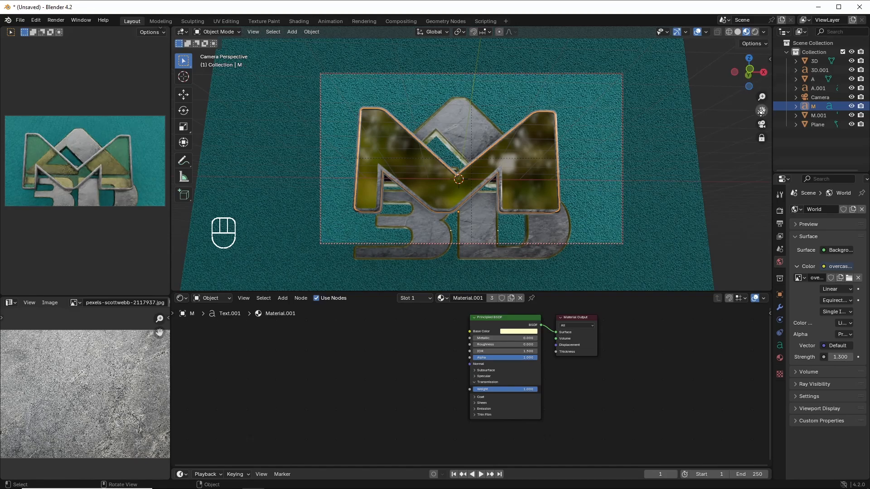
left_click_drag(762, 110, 762, 89)
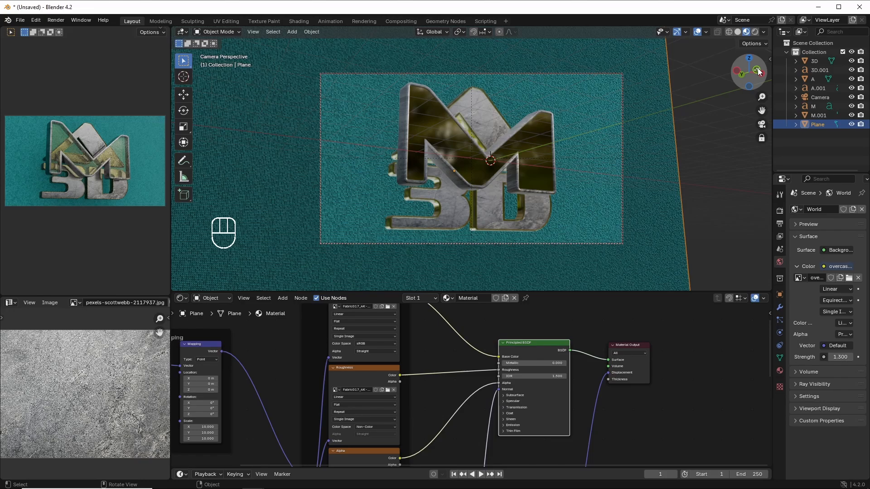
mouse_move(749, 71)
left_mouse_down()
mouse_move(717, 79)
mouse_move(746, 79)
mouse_move(734, 68)
mouse_move(740, 79)
left_mouse_up()
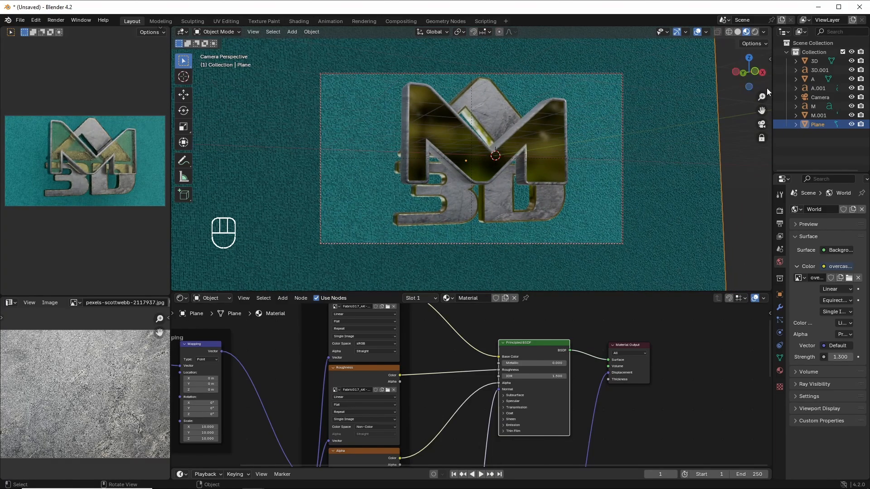
left_click_drag(762, 112, 751, 122)
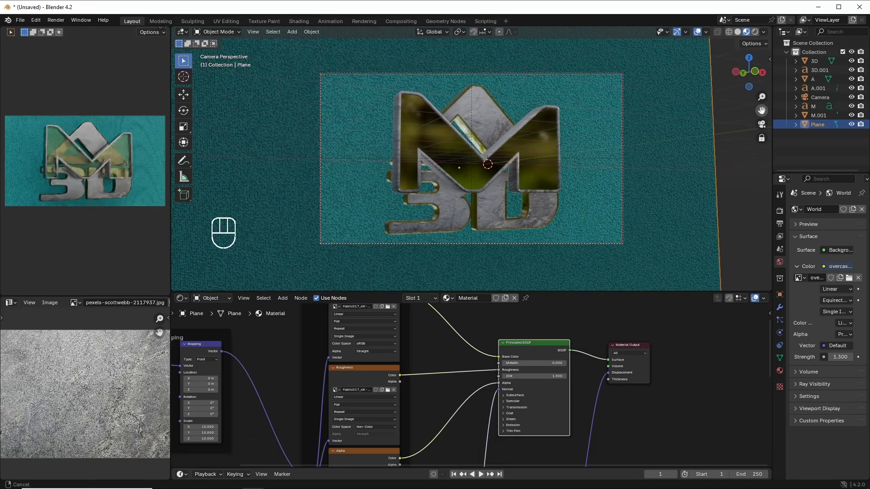